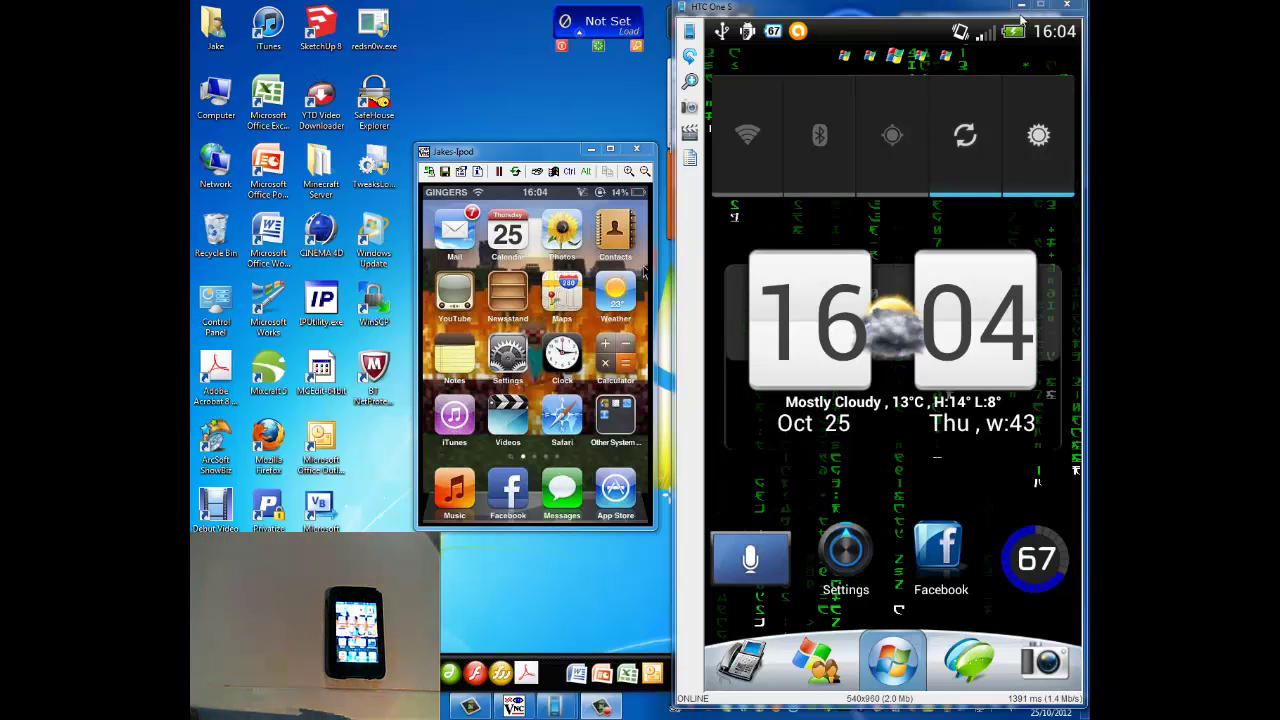
Step: Close the Droid@Screen HTC One S window, leaving only the iPod mirror open
left_click(1066, 5)
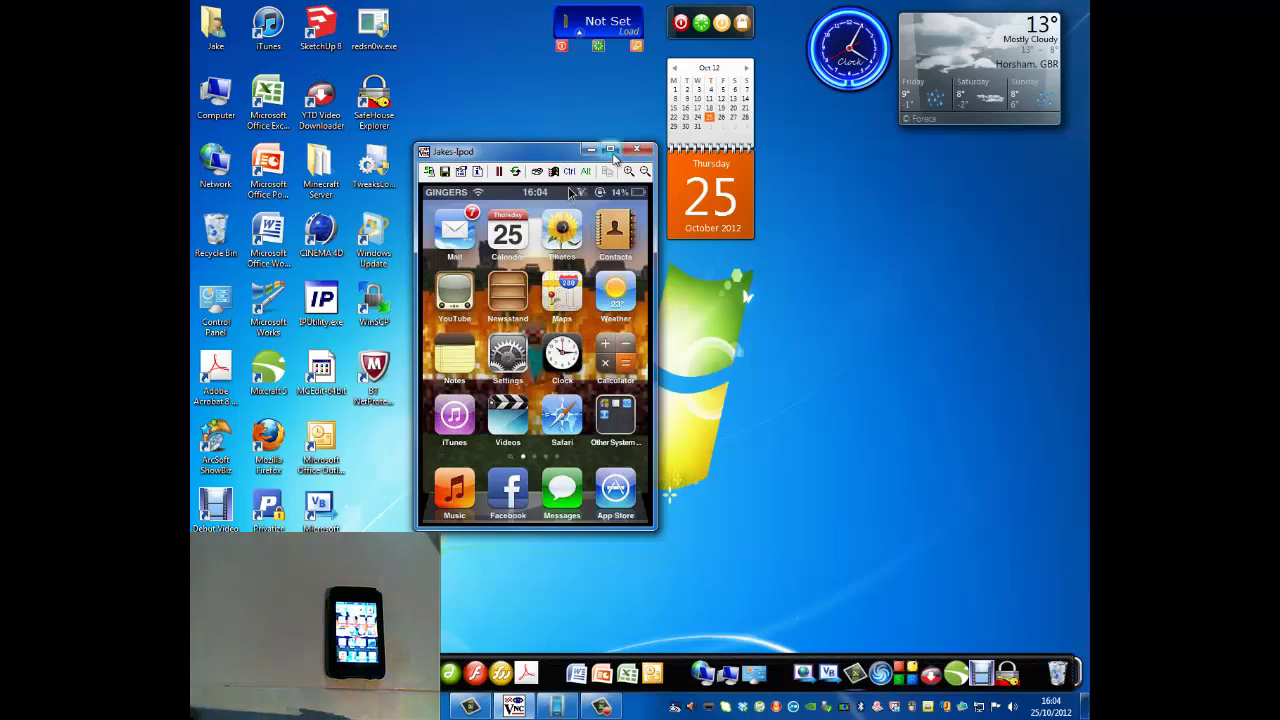
Step: Maximize the iPod viewer, swipe two home pages ahead and back, dismiss Low Battery, then minimize
left_click(610, 149)
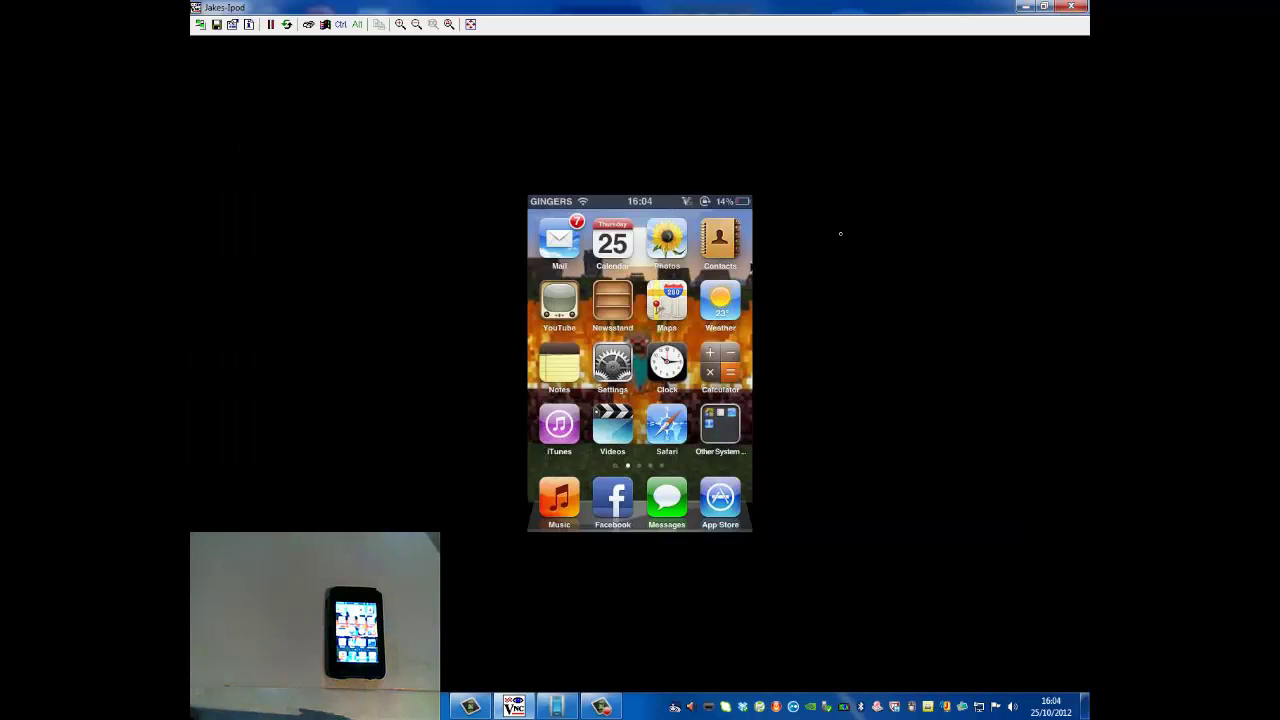
mouse_move(740, 335)
left_mouse_down()
mouse_move(582, 332)
mouse_move(560, 375)
mouse_move(735, 340)
left_mouse_up()
left_click_drag(560, 350, 745, 514)
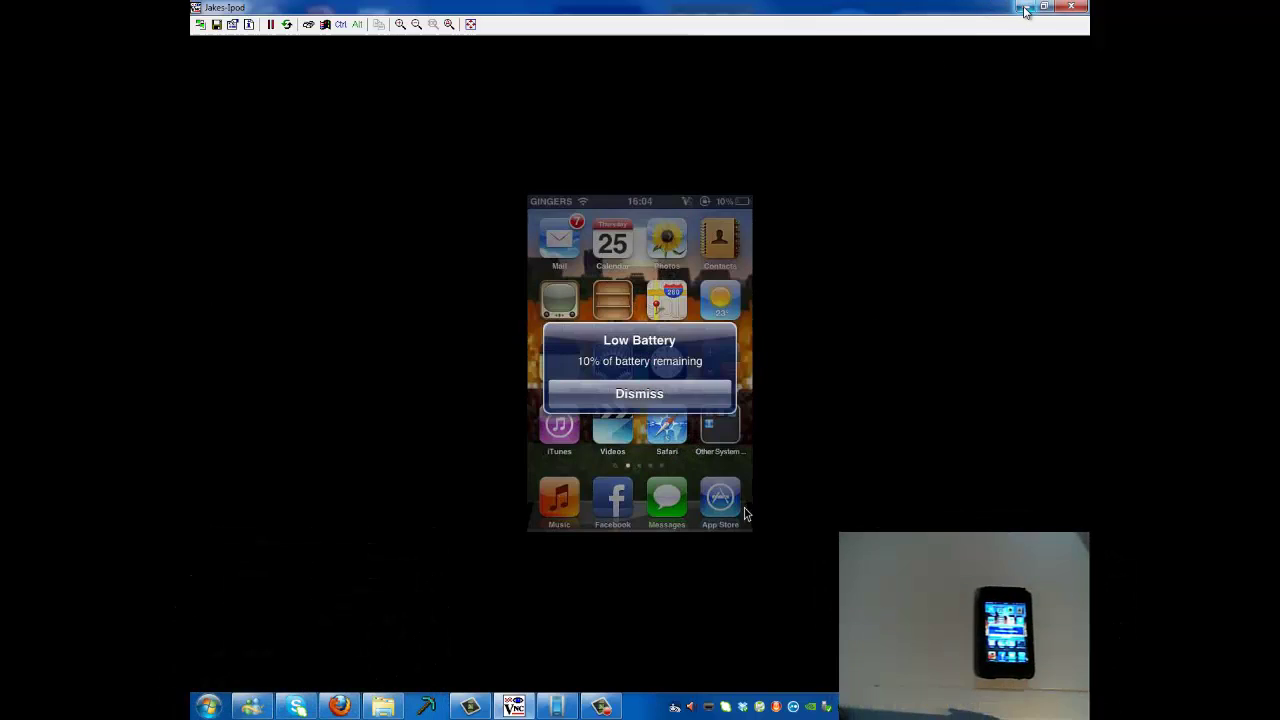
left_click(639, 394)
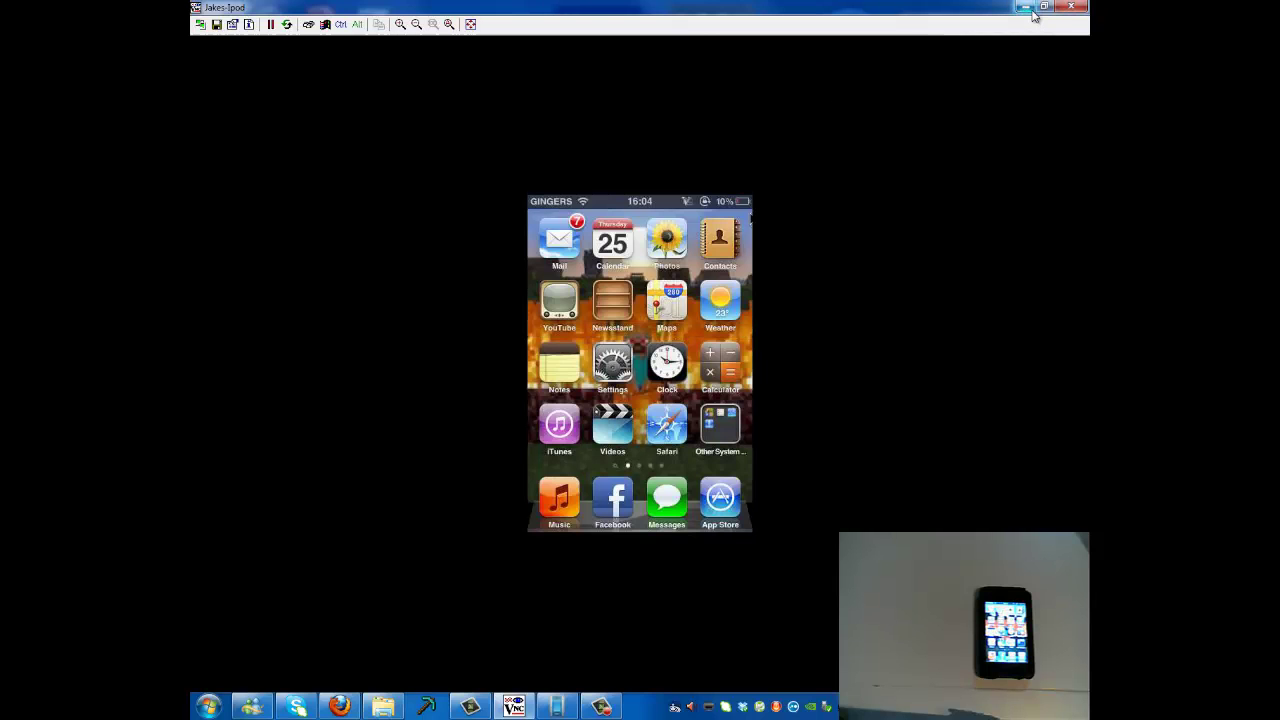
left_click(1030, 10)
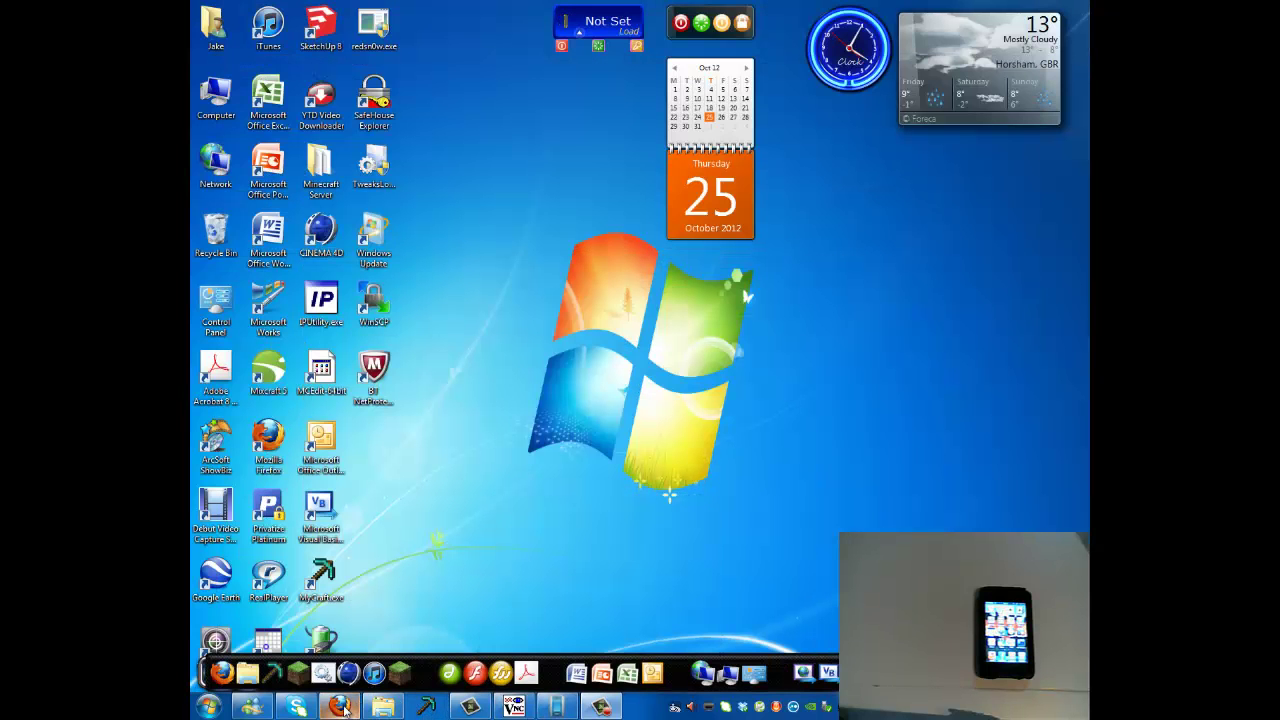
Step: Restore the Firefox 'Download TightVNC' page from the taskbar
mouse_move(343, 709)
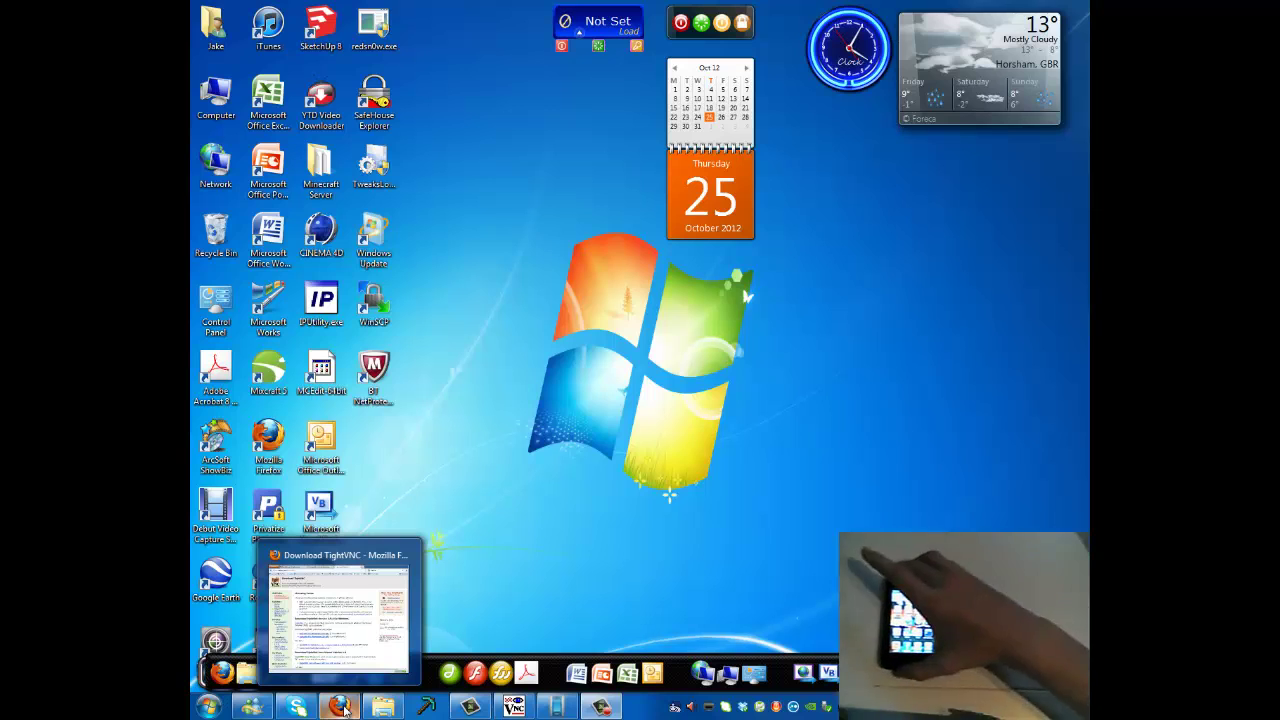
left_click(341, 707)
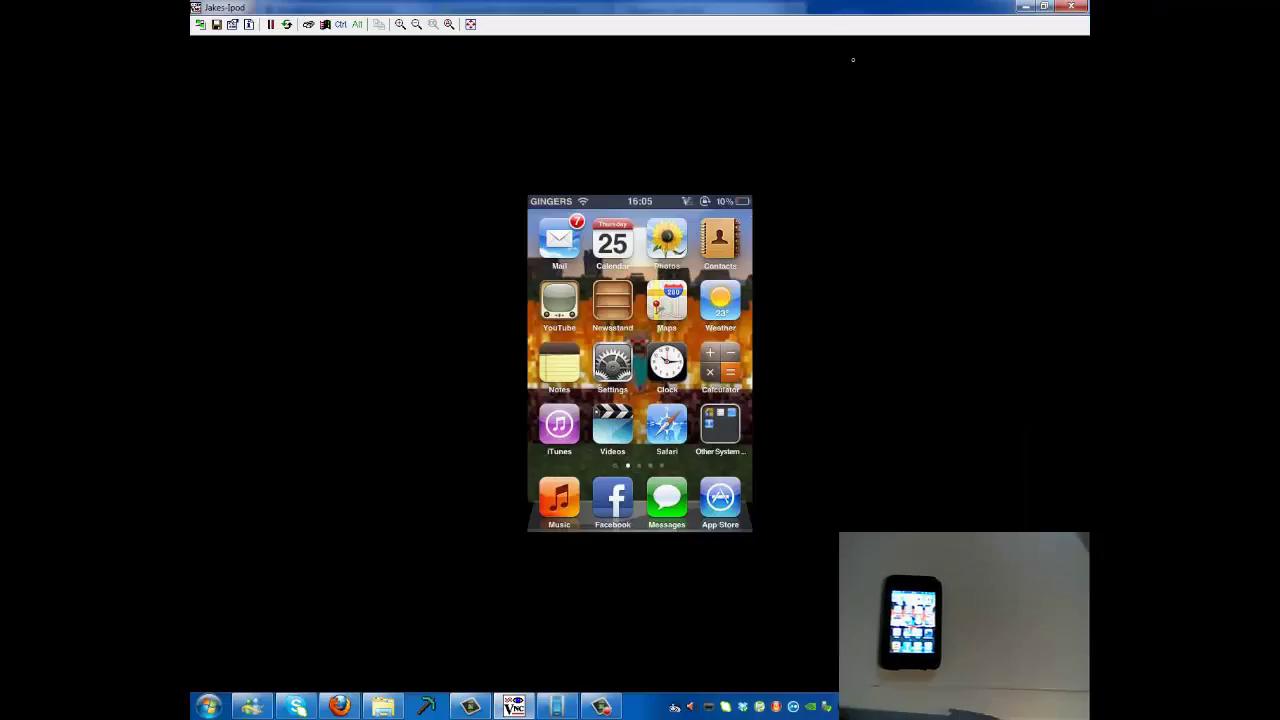
left_click(340, 706)
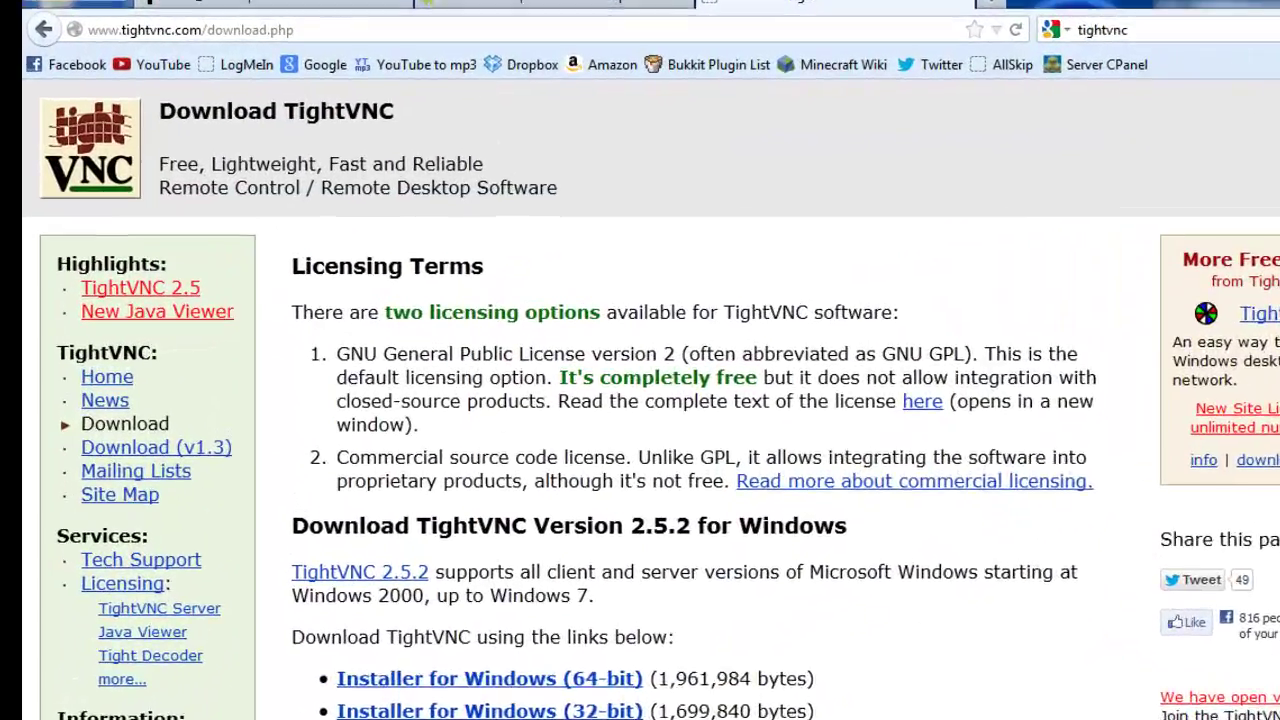
Step: Run tightvnc-2.5.2-setup-64bit.msi from WxD Downloads and allow it past the Security Warning
left_click(383, 706)
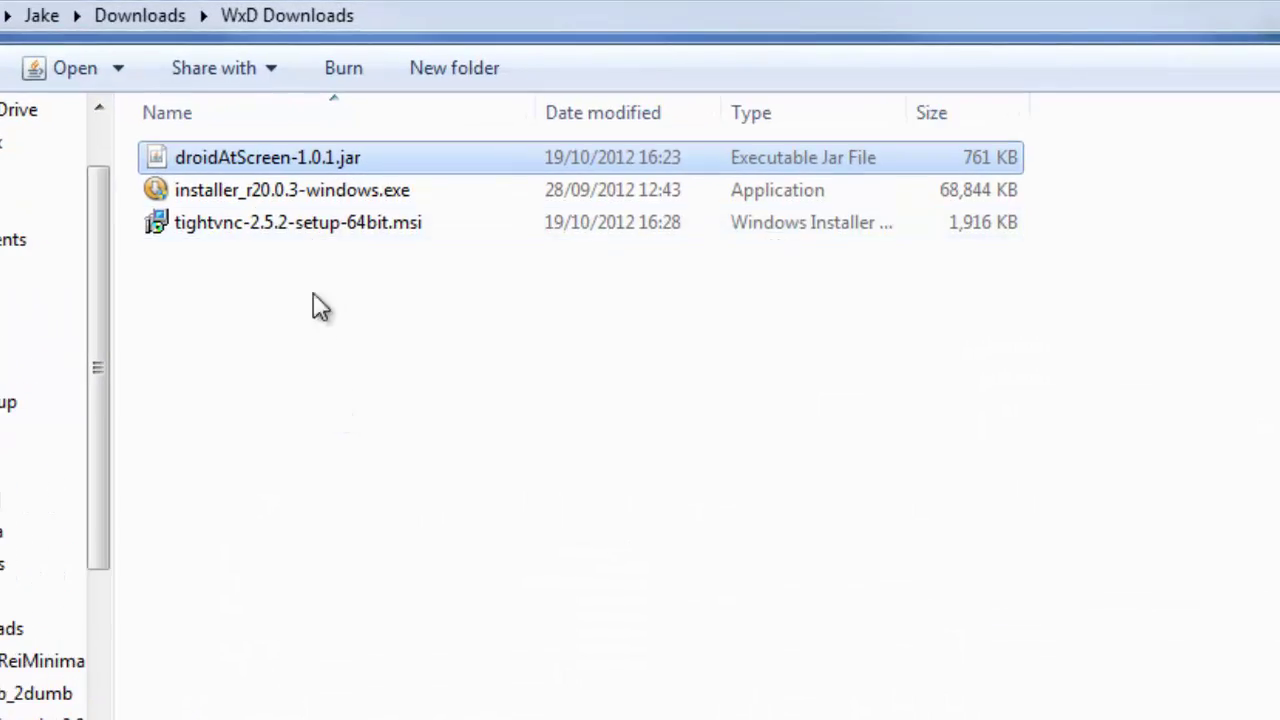
left_click(319, 225)
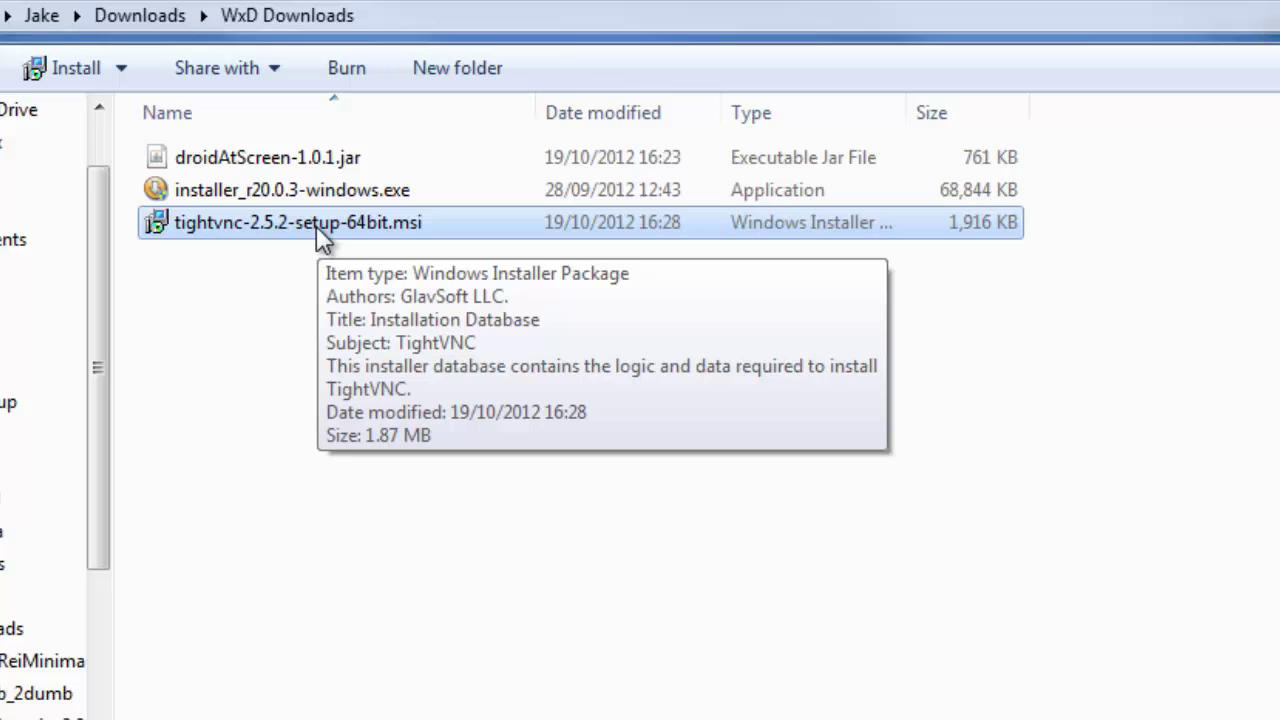
double_click(316, 224)
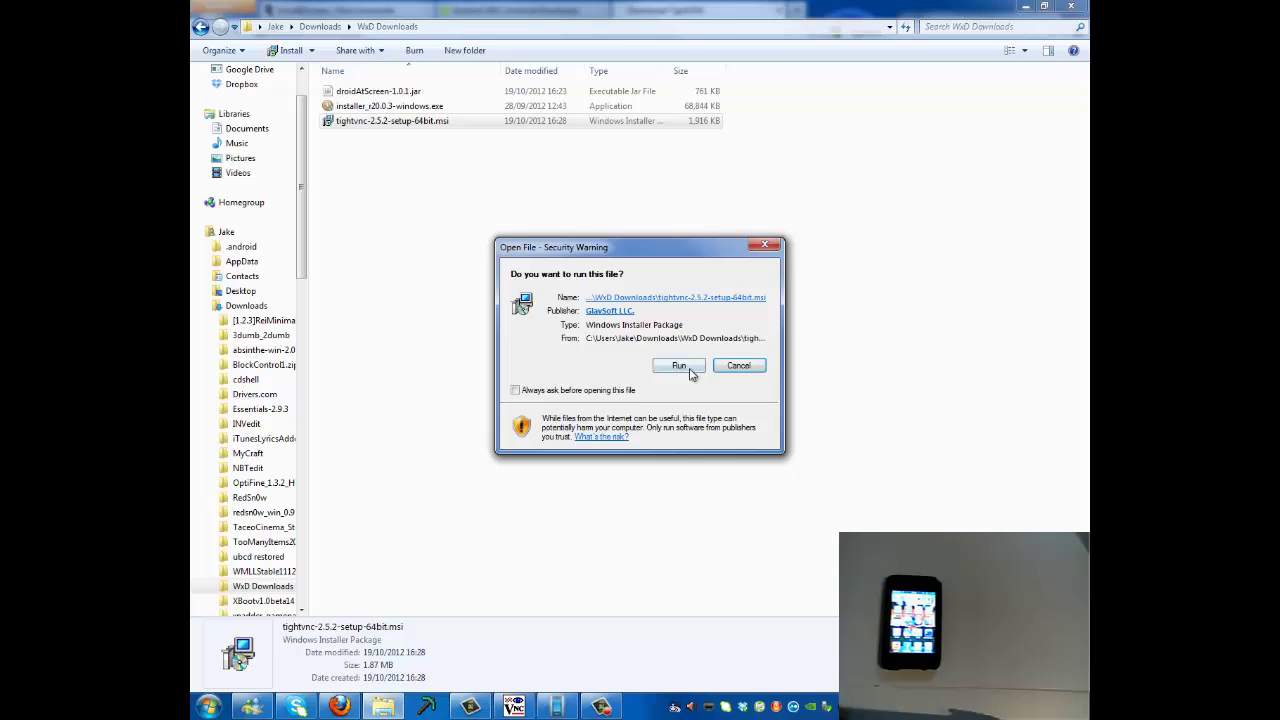
left_click(894, 707)
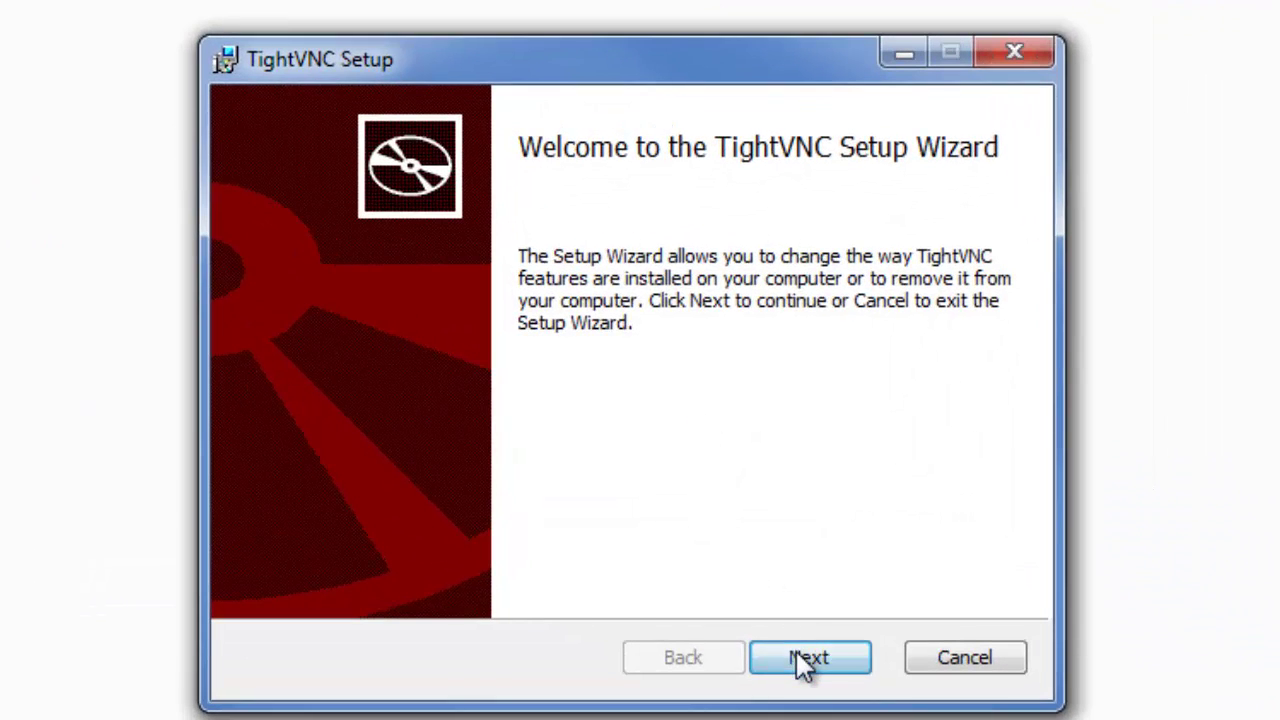
Step: Set TightVNC Server to 'Entire feature will be unavailable' in custom setup, then cancel the installation
left_click(805, 660)
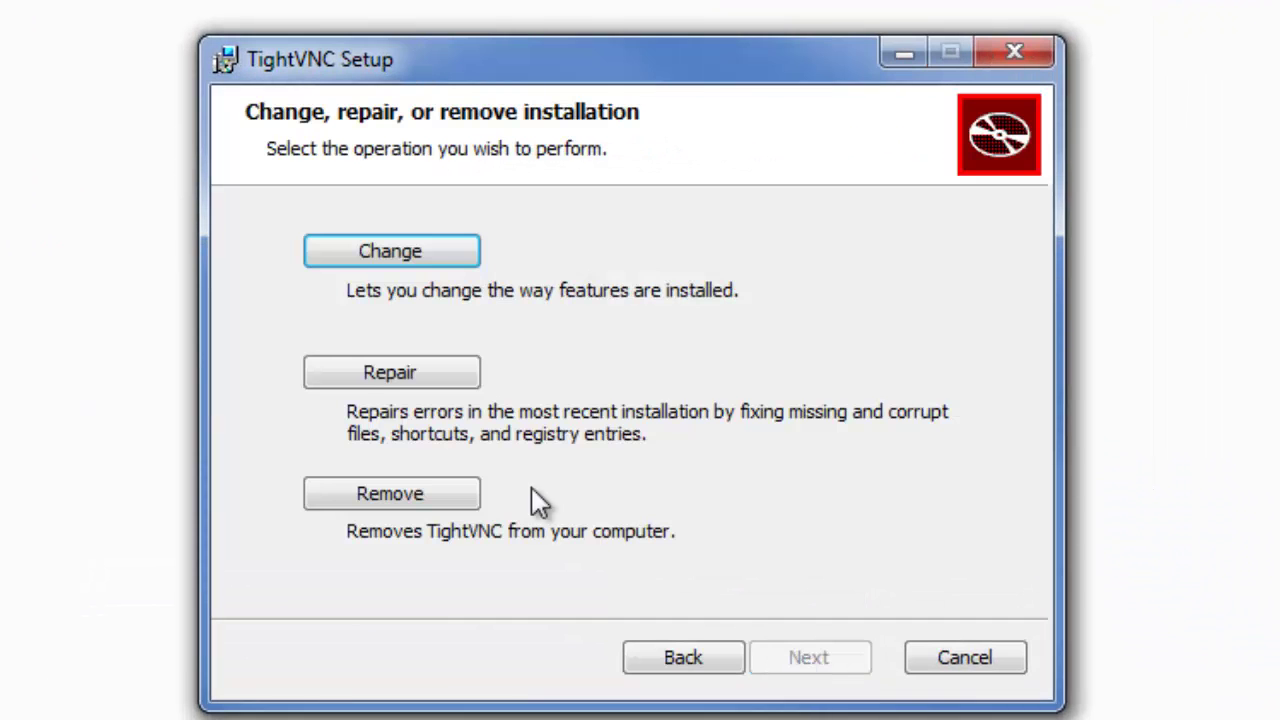
left_click(418, 262)
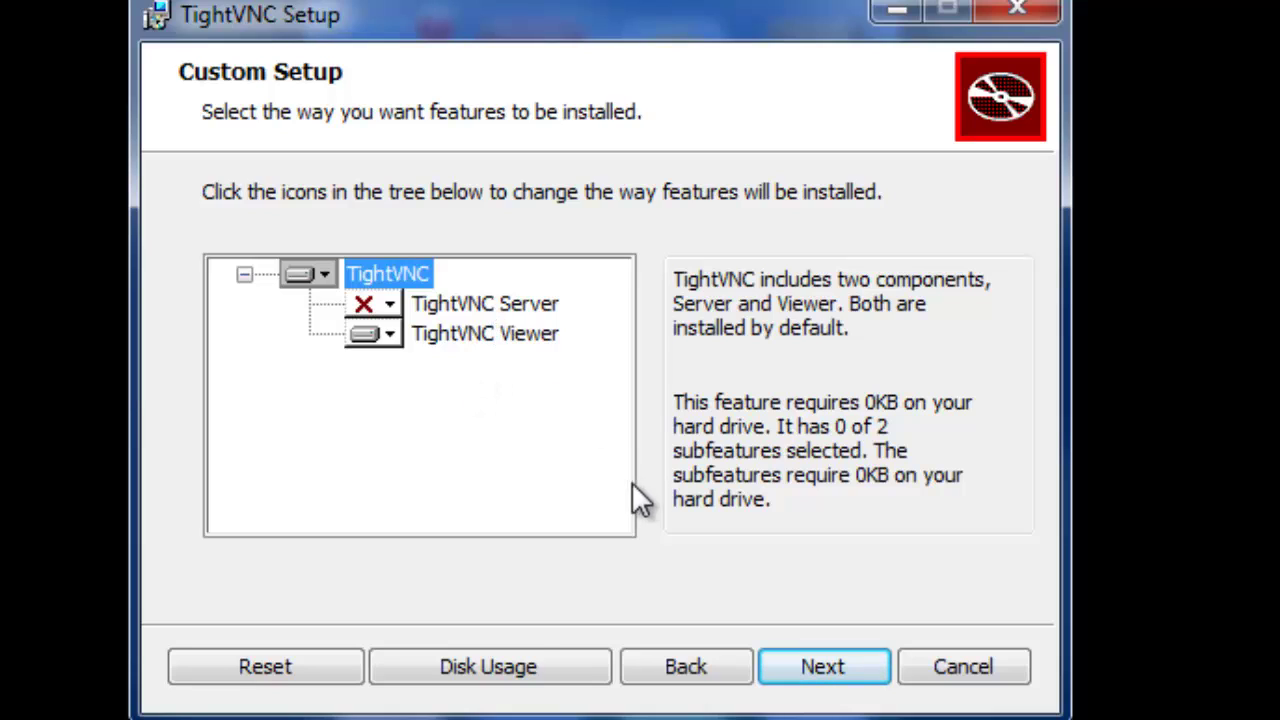
left_click(392, 306)
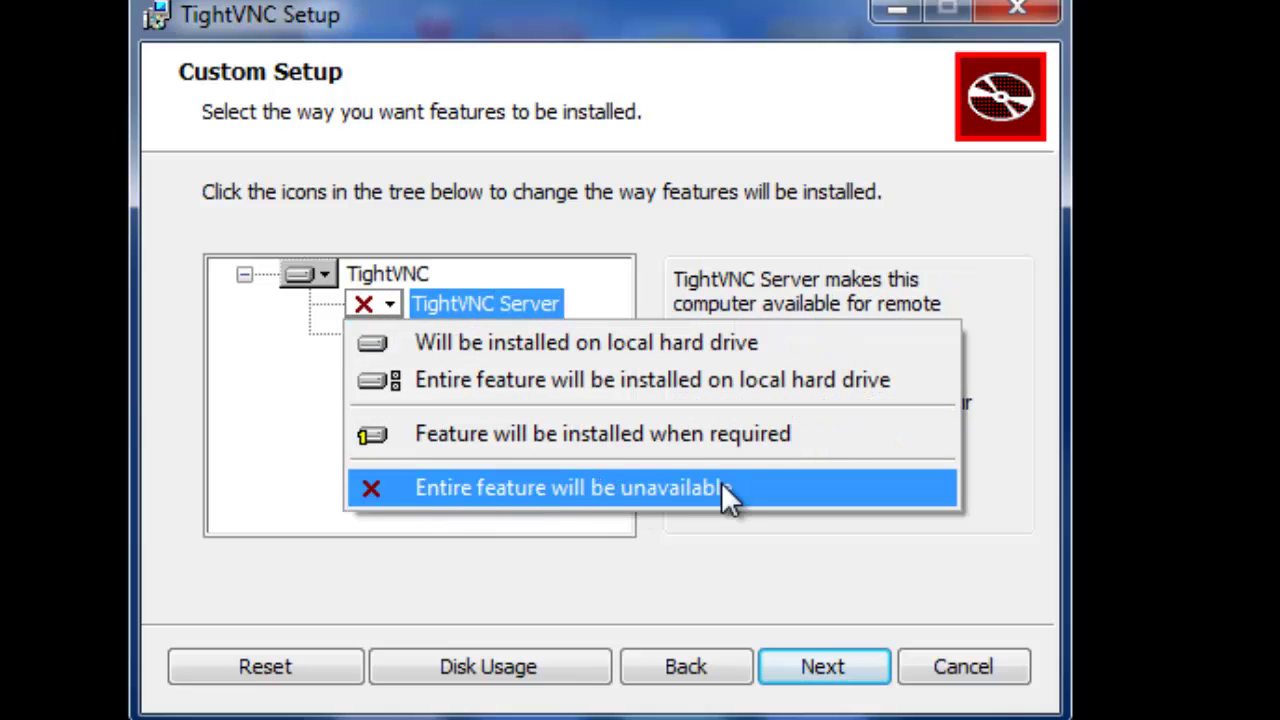
left_click(676, 549)
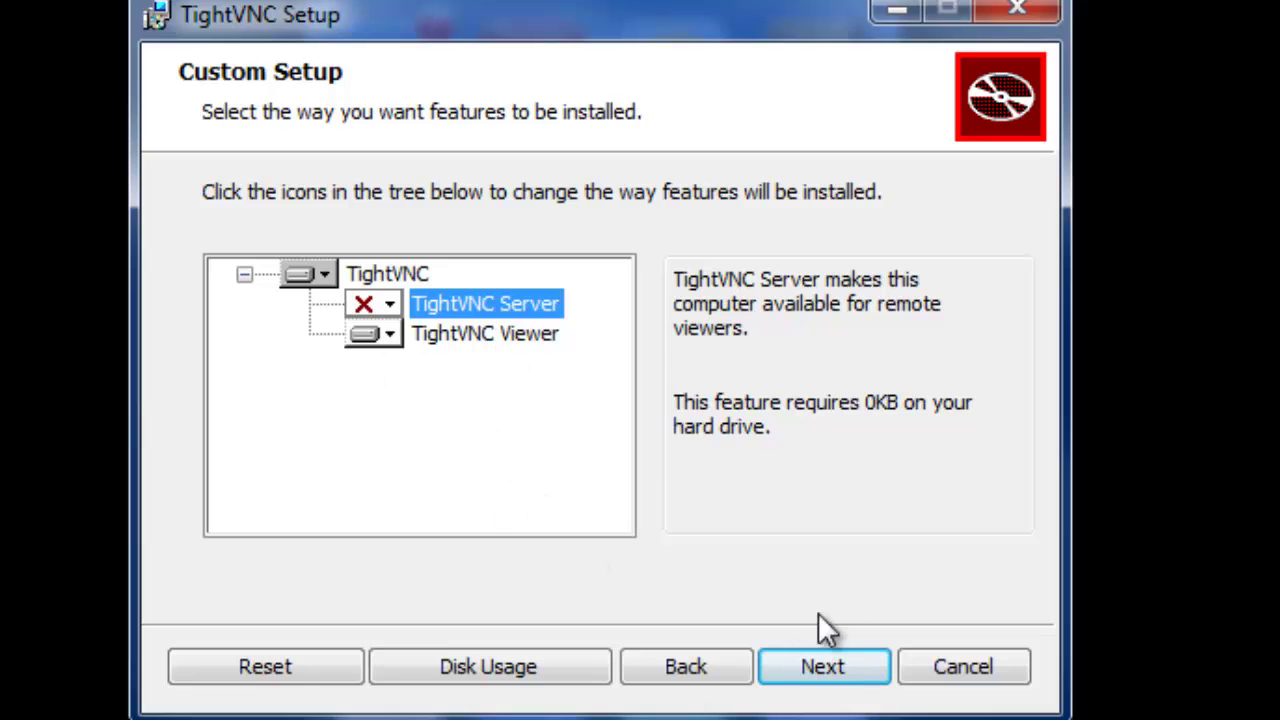
left_click(1033, 8)
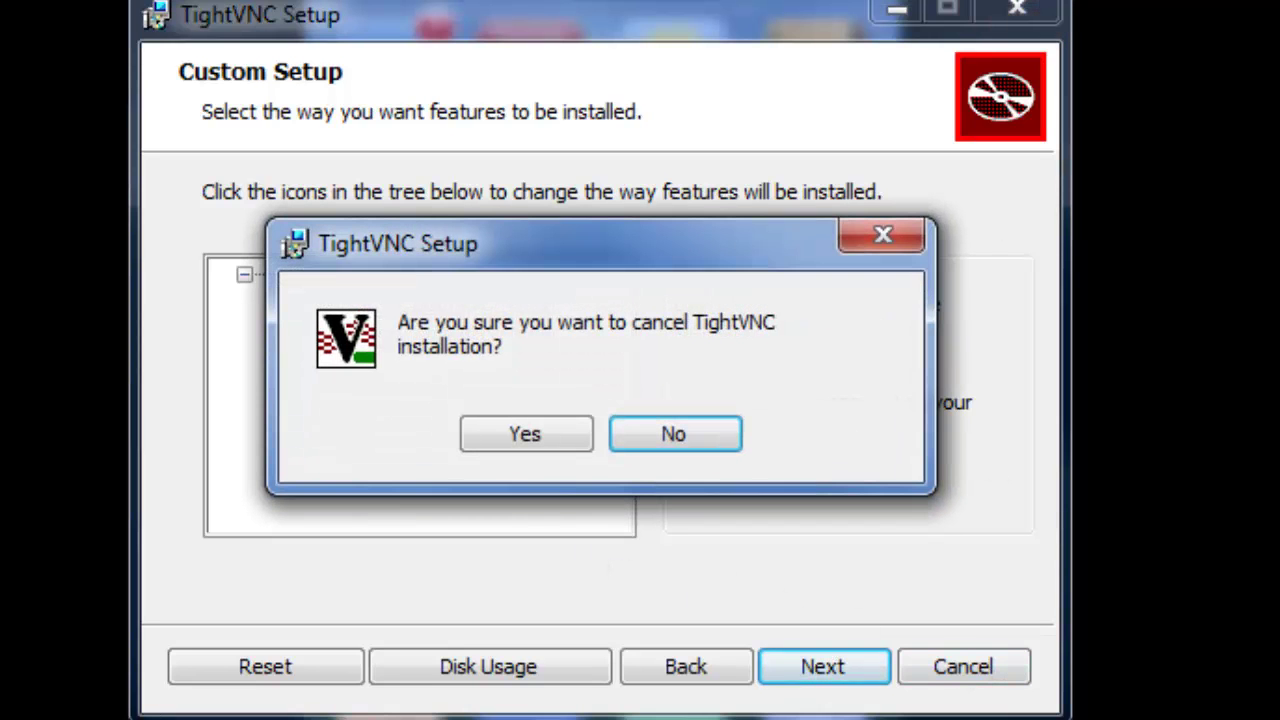
left_click(497, 450)
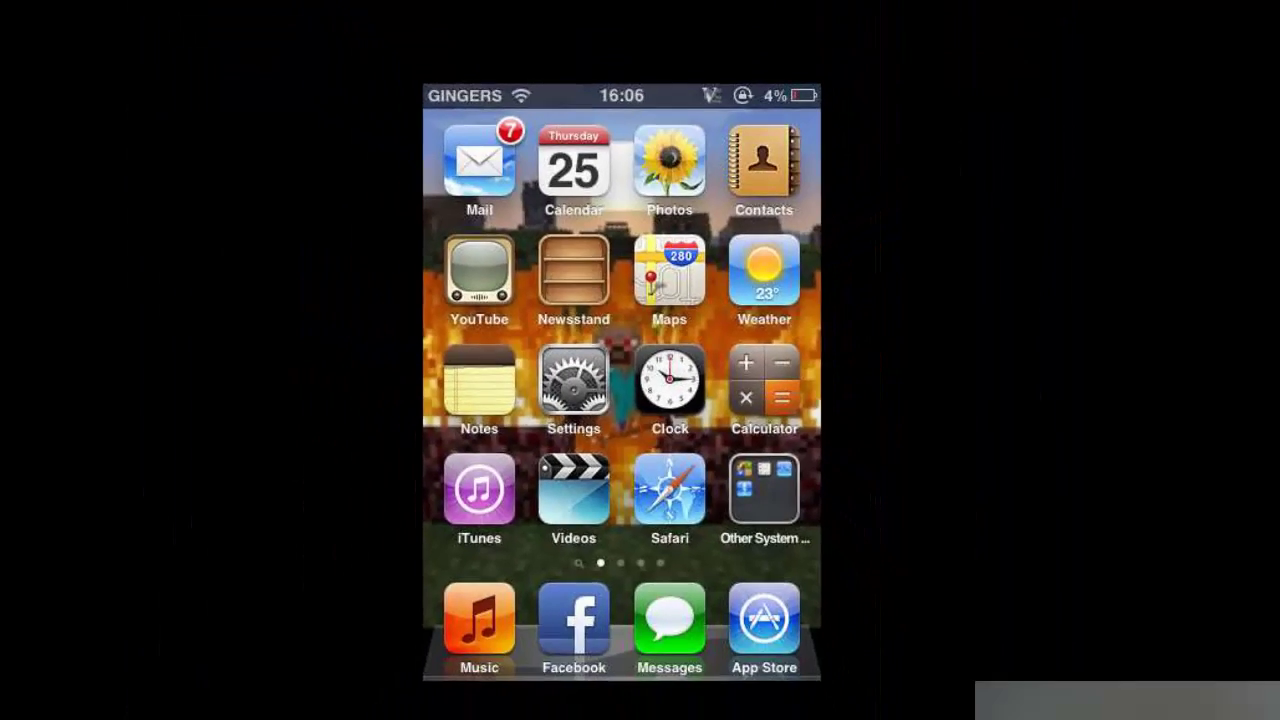
Step: Close the iPod viewer, minimize Explorer and Firefox, and open the Start menu
left_click(1071, 7)
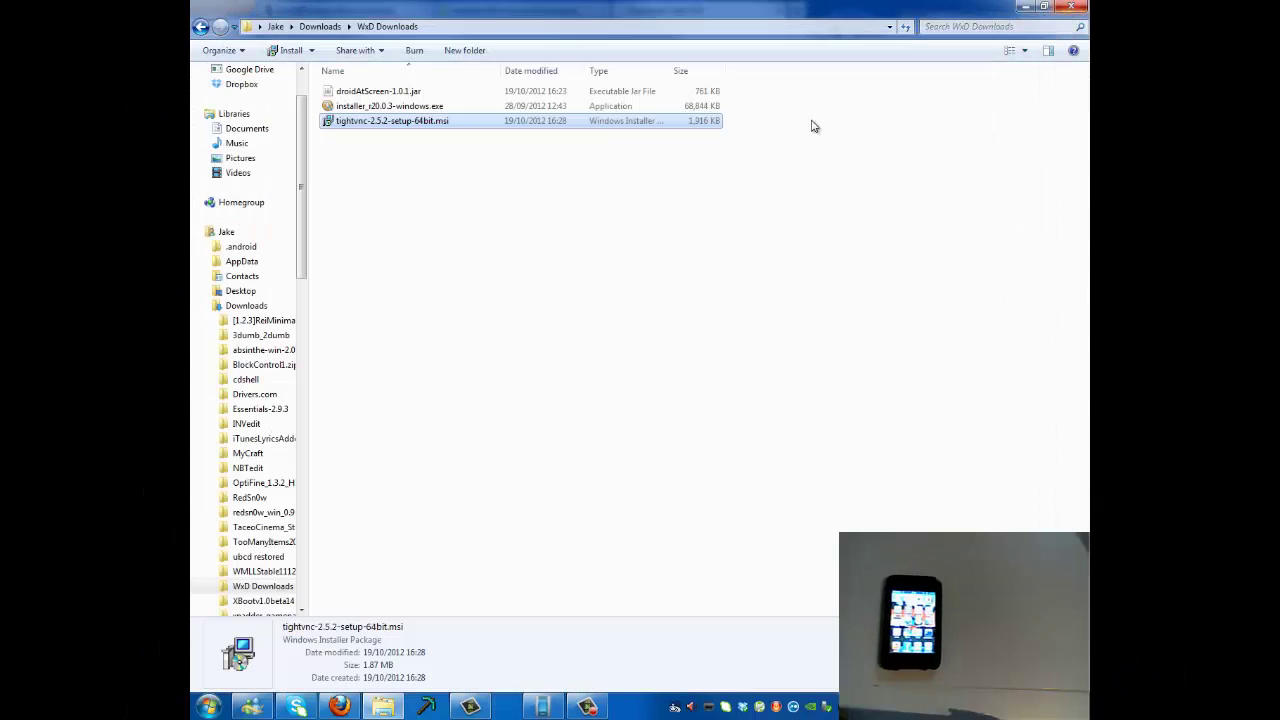
left_click(1016, 8)
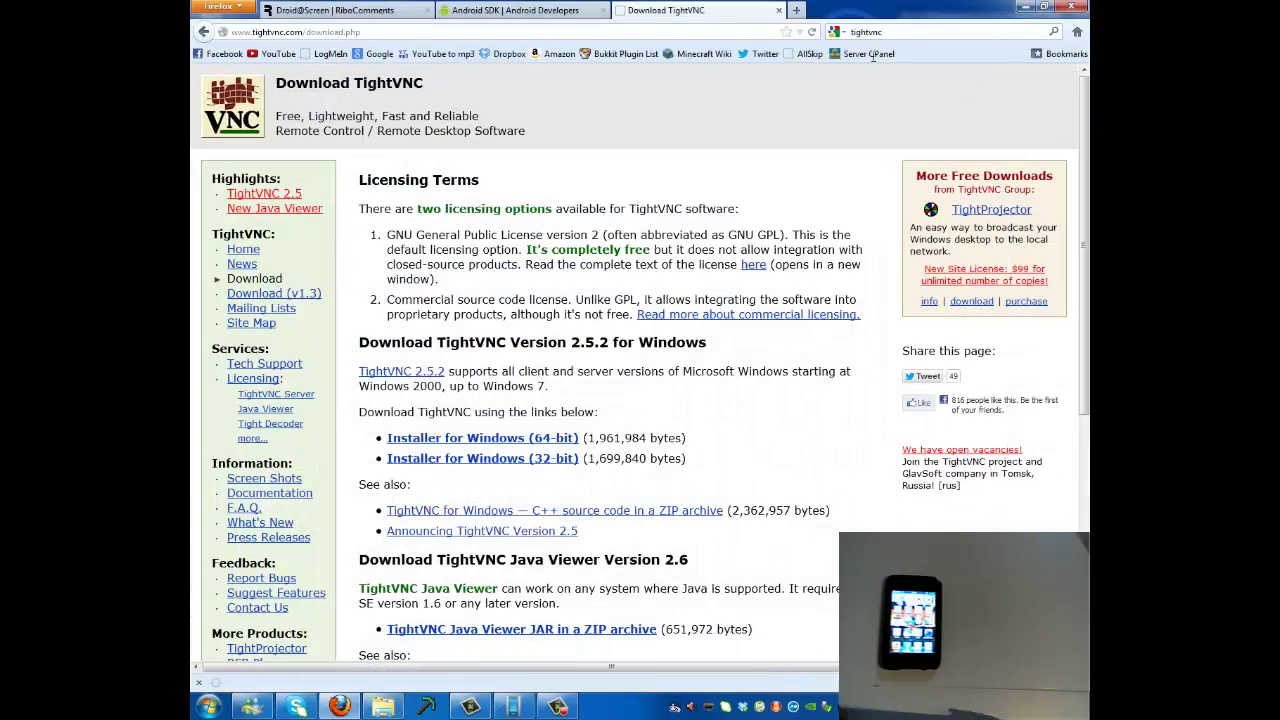
left_click(1014, 8)
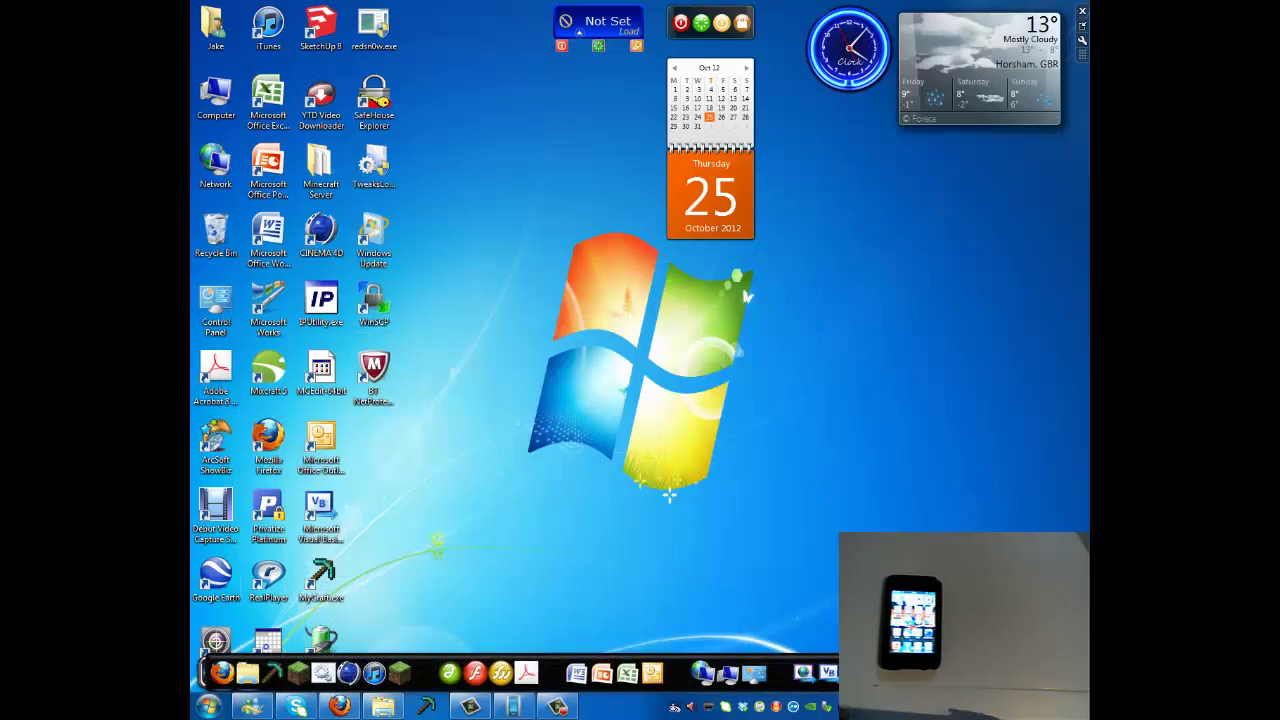
key("super")
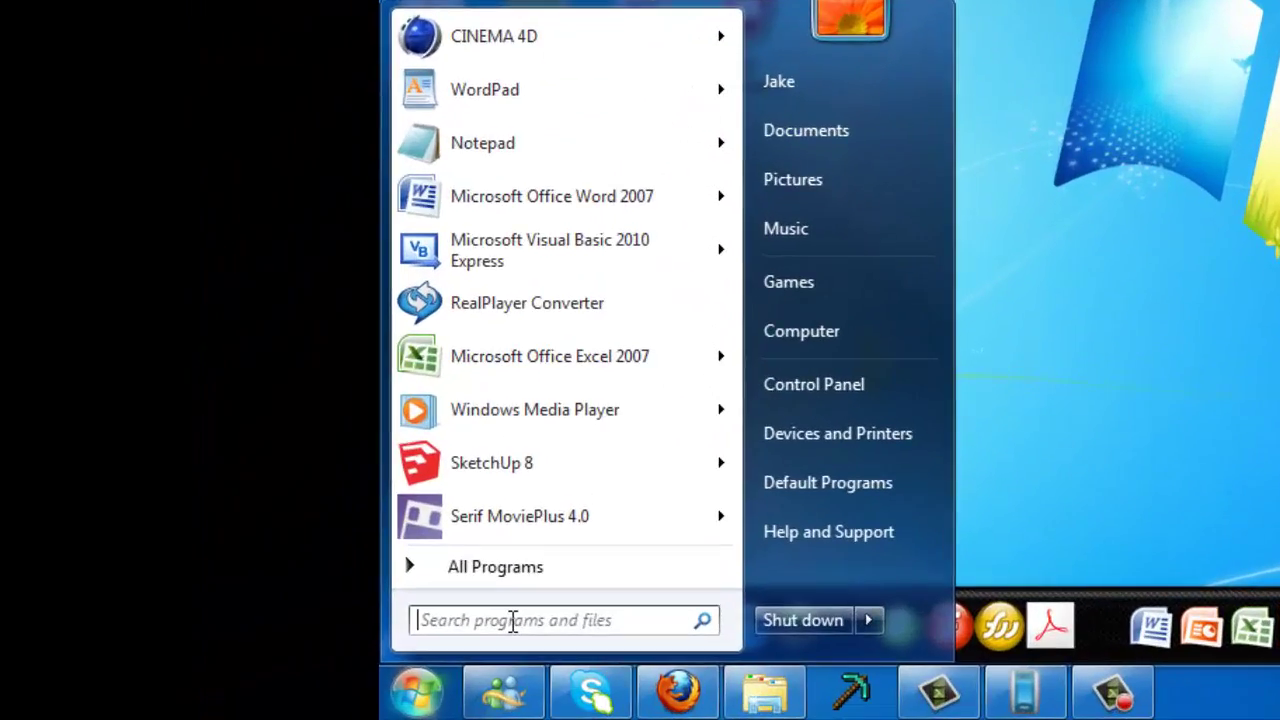
Step: Search Start for 'tight', then clear it and browse the All Programs list
type("tight")
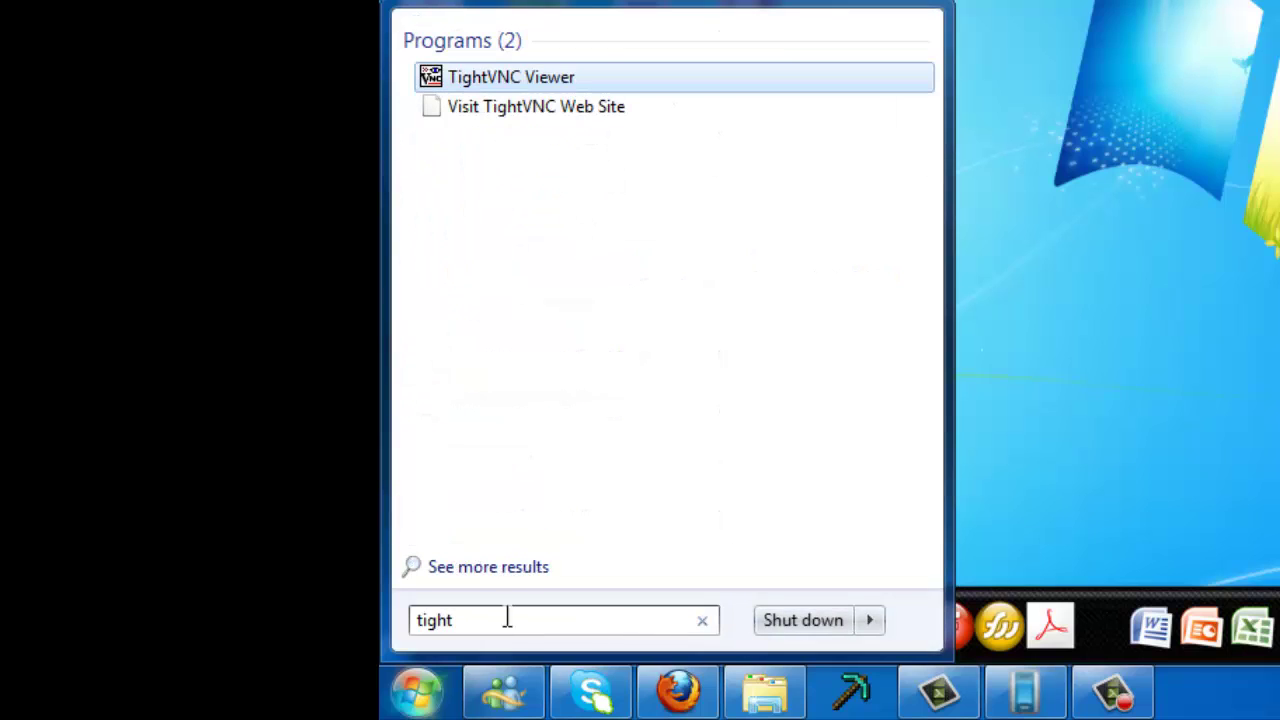
left_click(702, 621)
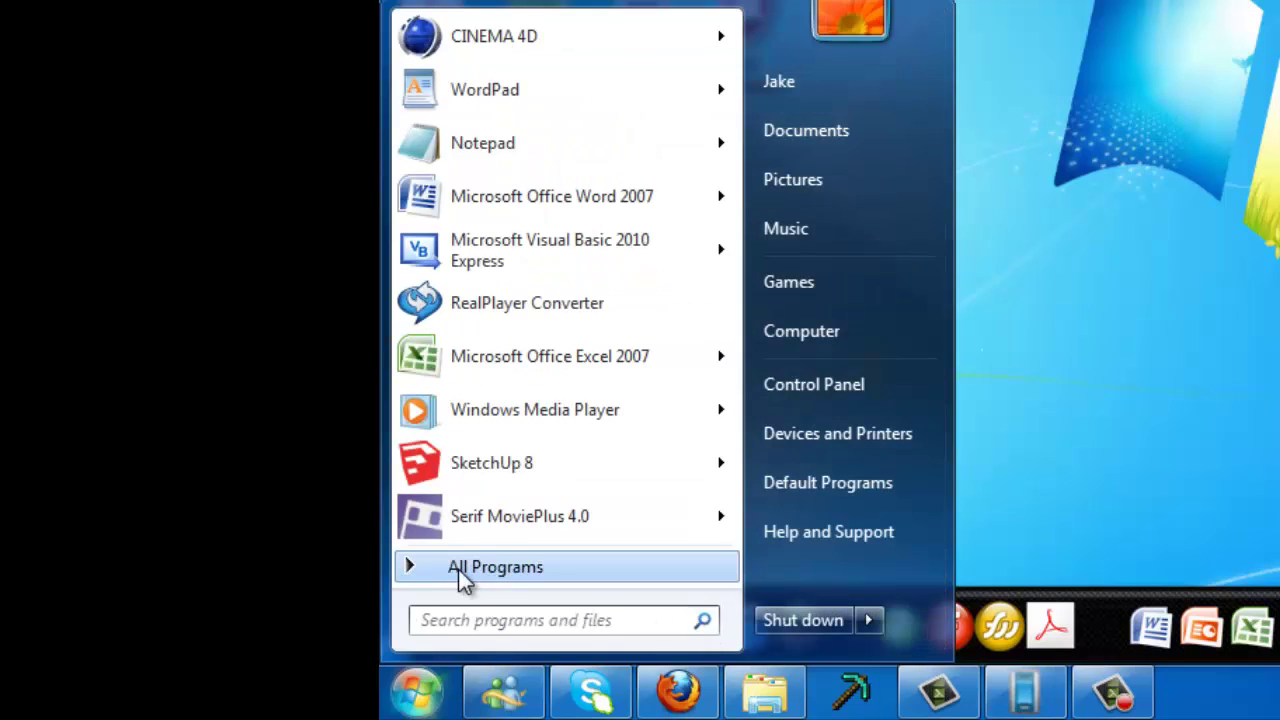
left_click(458, 569)
scroll(586, 329, "down", 12)
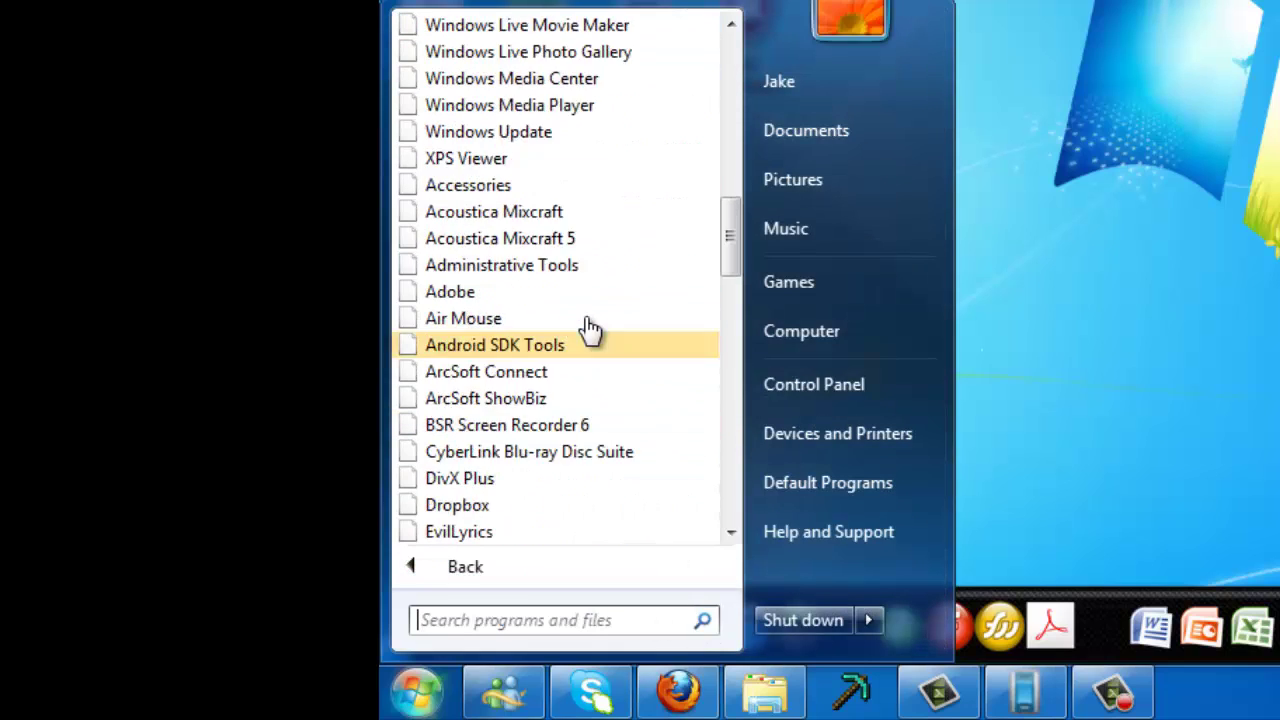
scroll(590, 330, "down", 18)
scroll(520, 222, "down", 1)
scroll(520, 222, "up", 2)
scroll(520, 222, "up", 2)
scroll(524, 232, "up", 6)
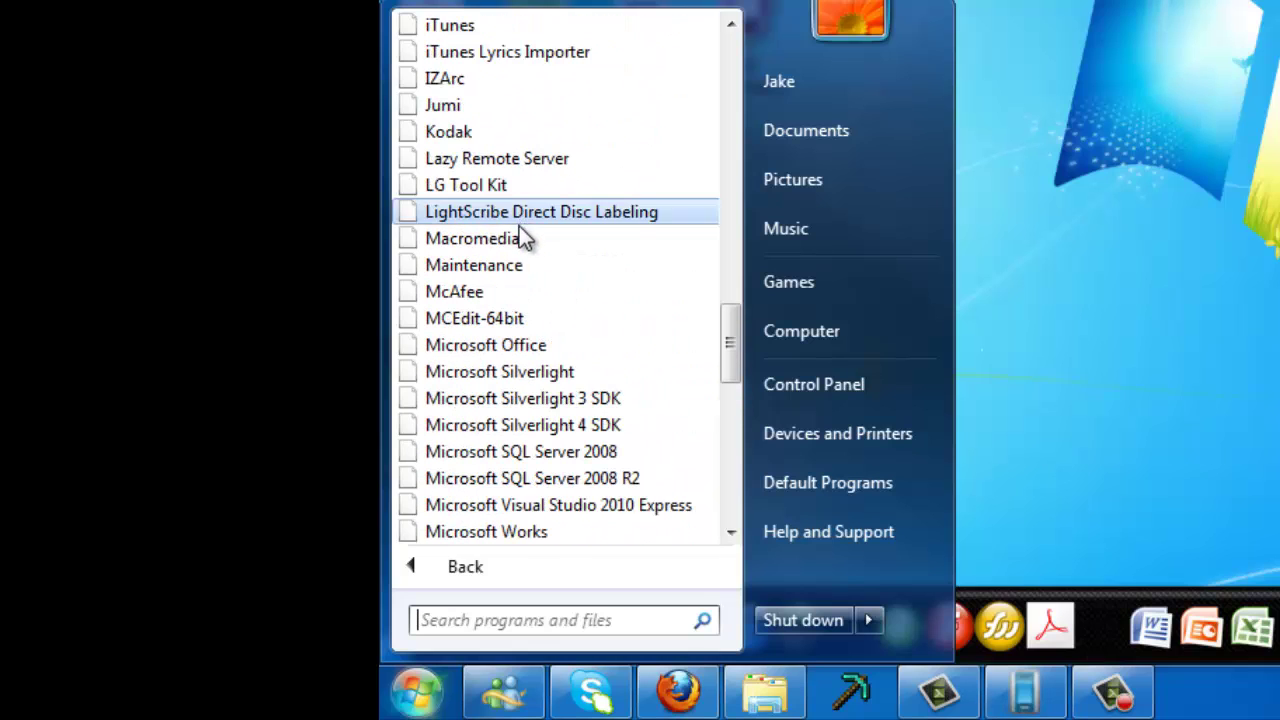
Step: Expand the TightVNC program folder and launch TightVNC Viewer
left_click_drag(735, 327, 736, 417)
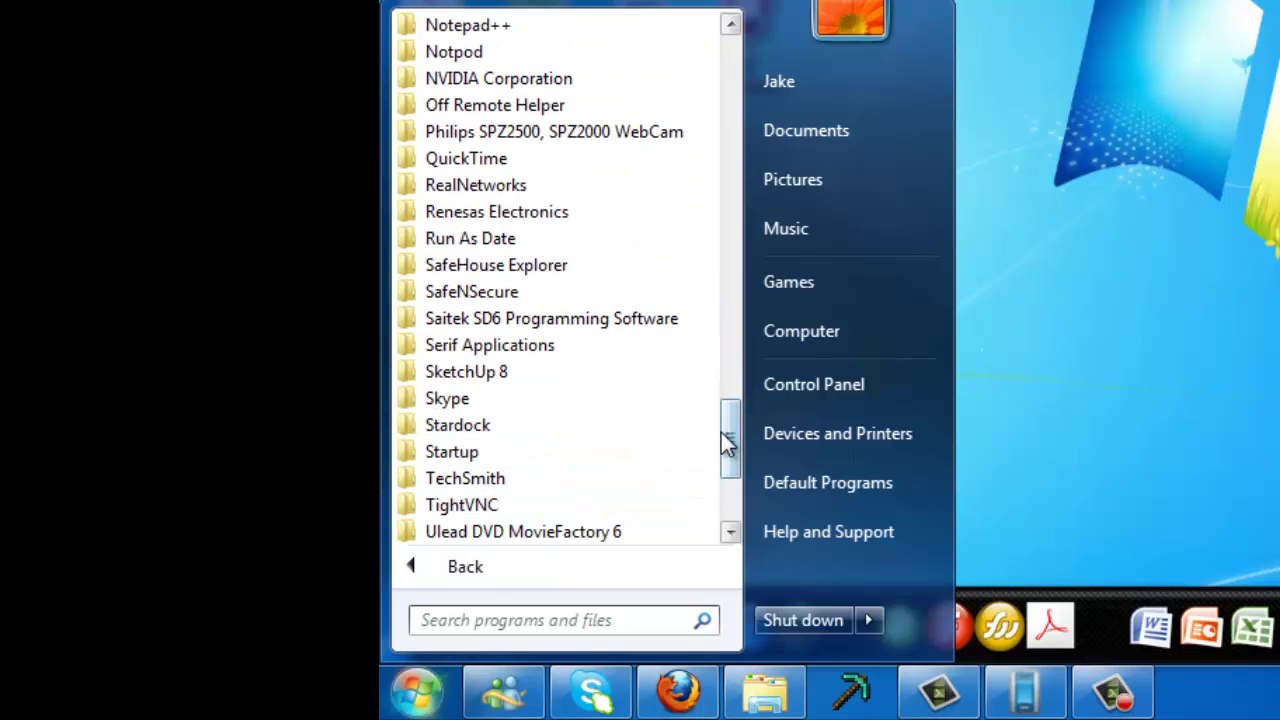
left_click_drag(726, 434, 725, 472)
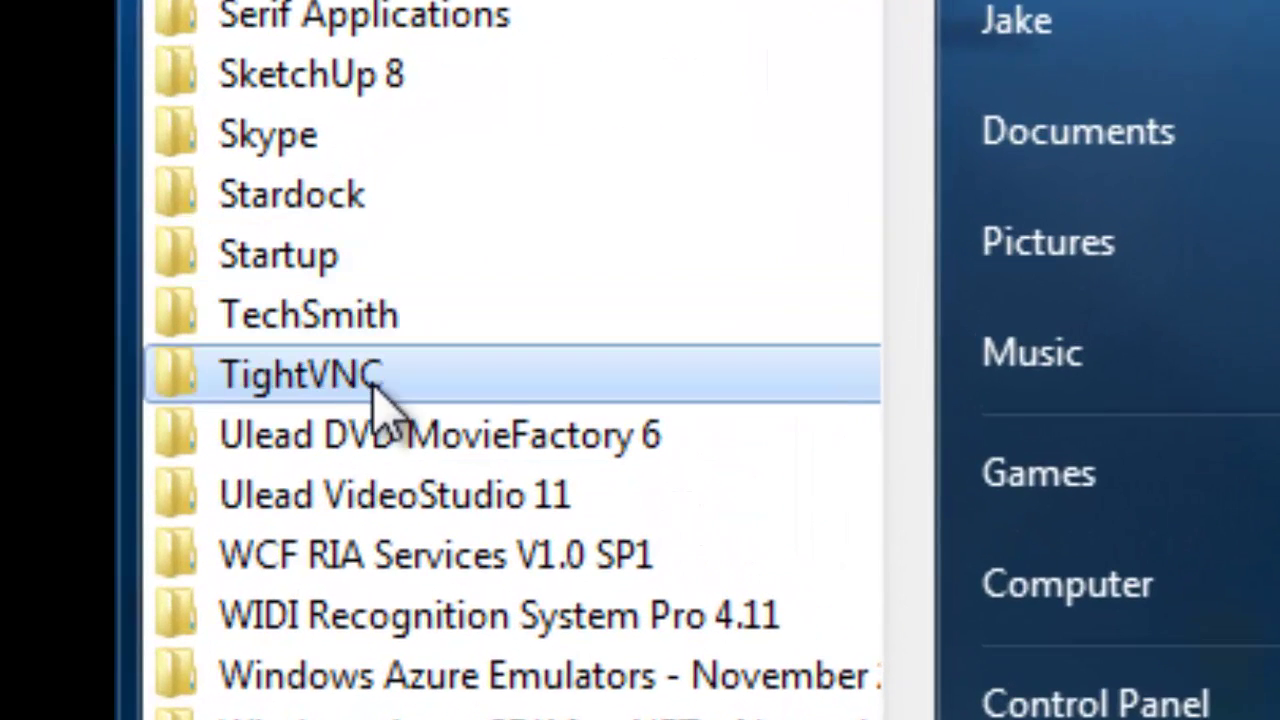
left_click(478, 382)
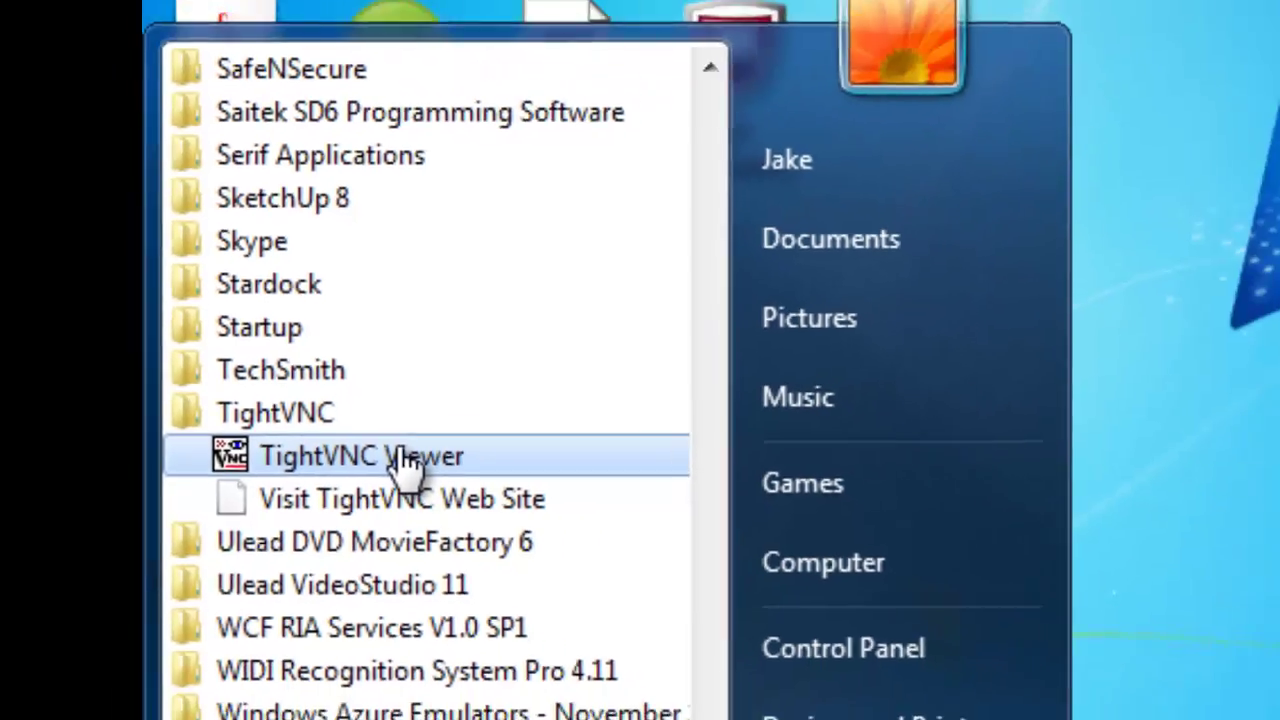
left_click(480, 440)
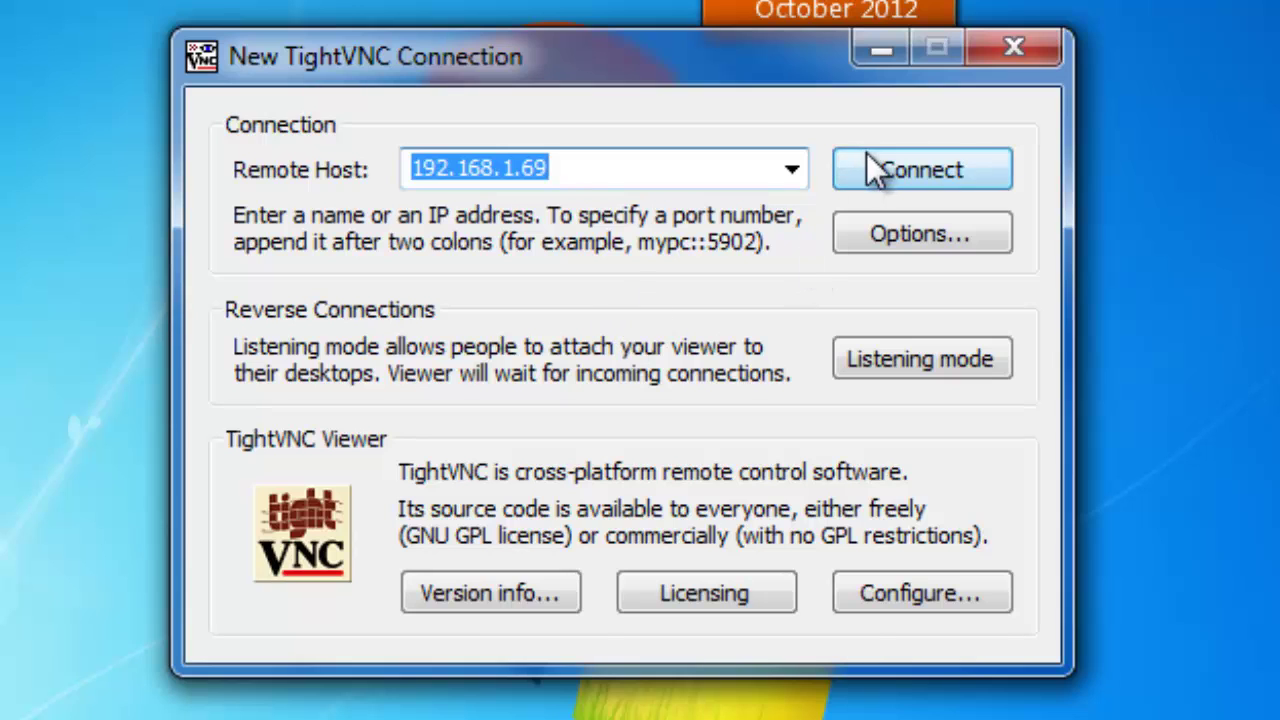
Step: Connect to 192.168.1.69 with the VNC password, then arrange the iPod view and connection window apart
left_click(868, 172)
type("****")
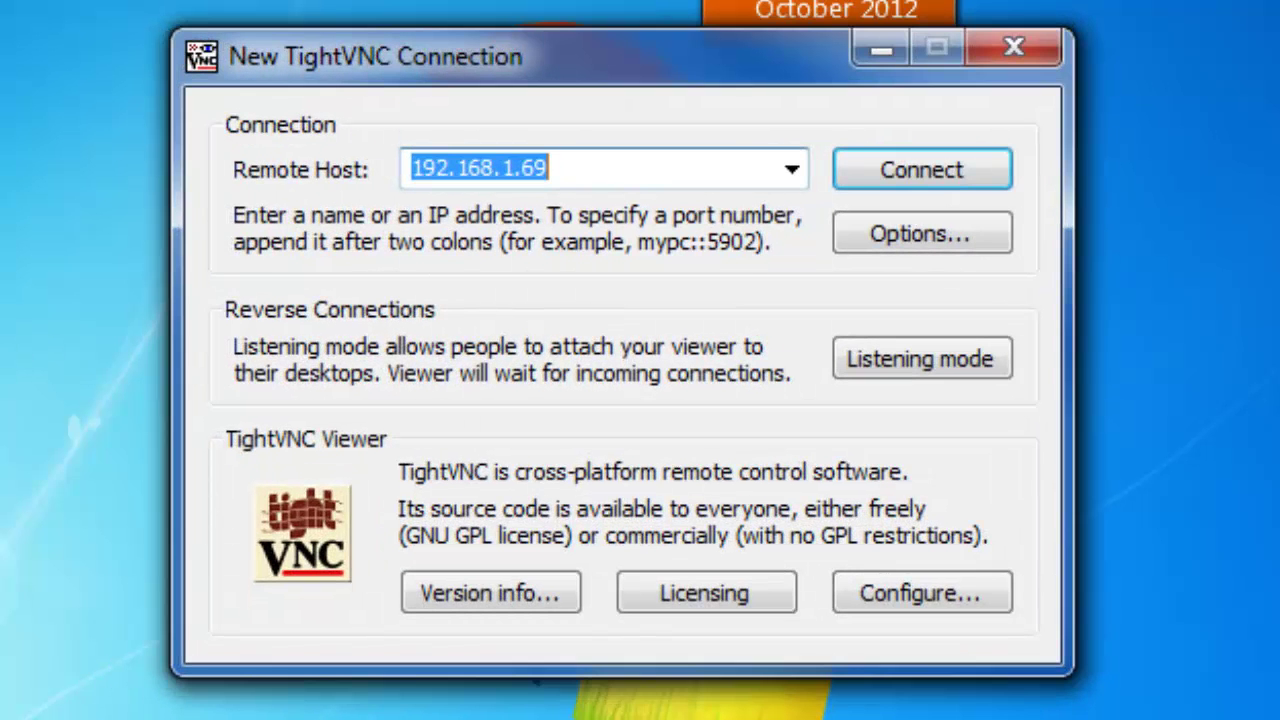
left_click_drag(693, 48, 993, 537)
key("Return")
type("****")
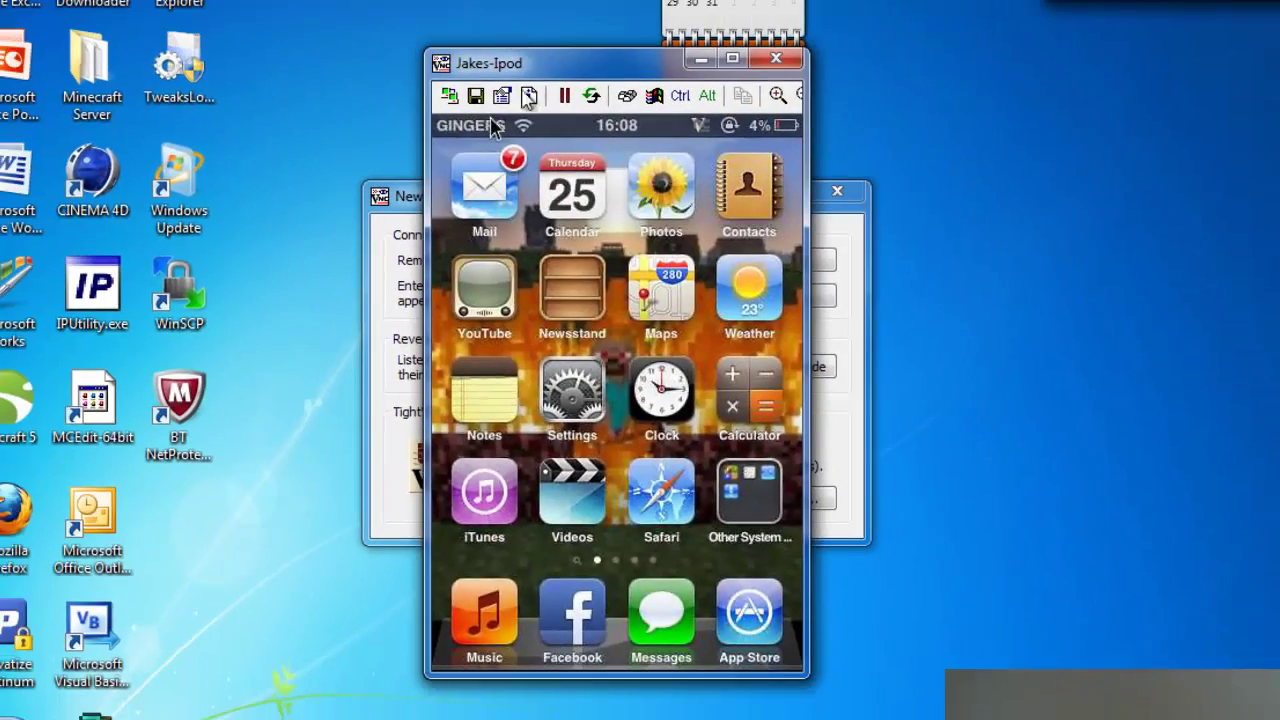
left_click_drag(572, 66, 1035, 85)
left_click_drag(651, 188, 427, 92)
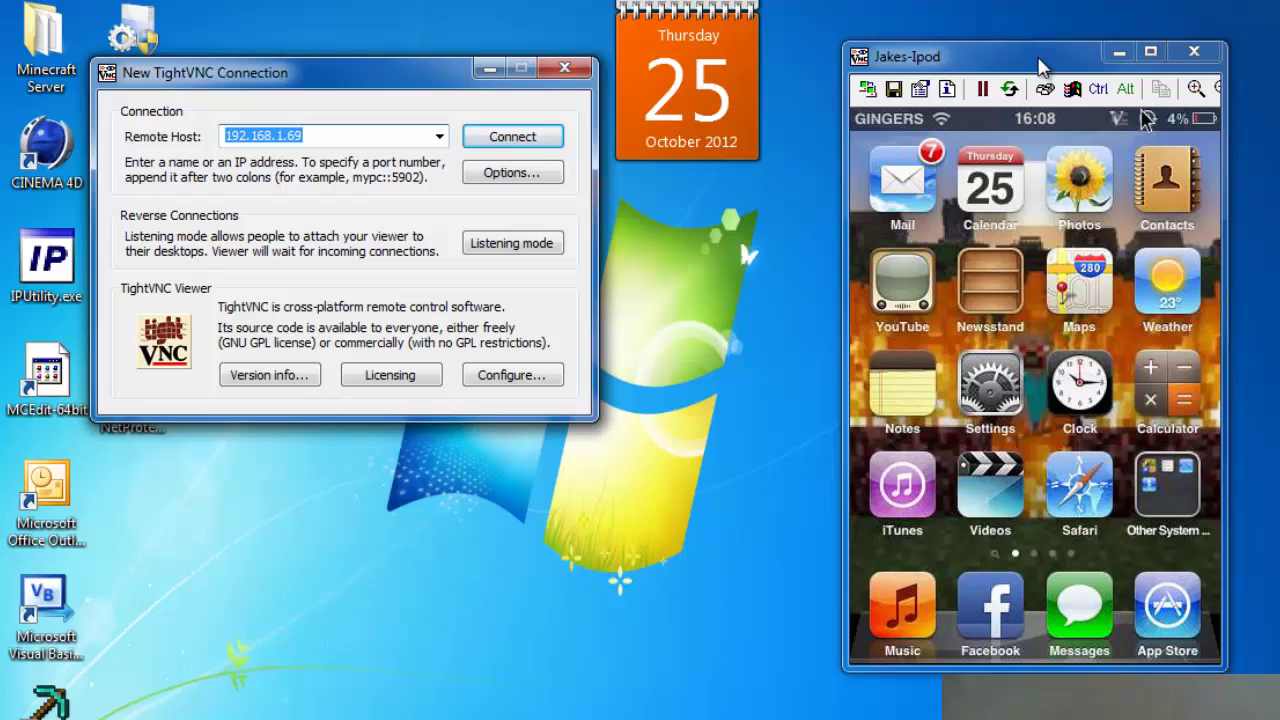
Step: Open the iPod's Settings > Wi-Fi > Cave Wireless details to view its IP, then back out to Settings
left_click(988, 395)
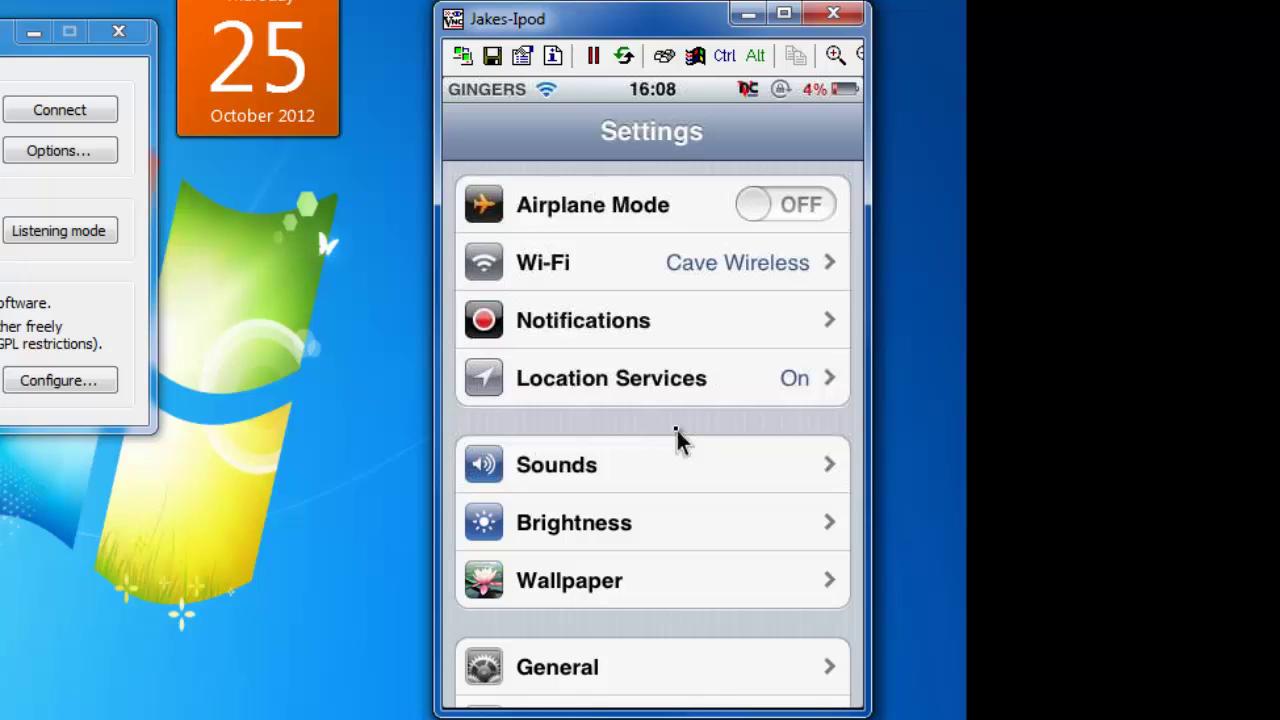
left_click(707, 266)
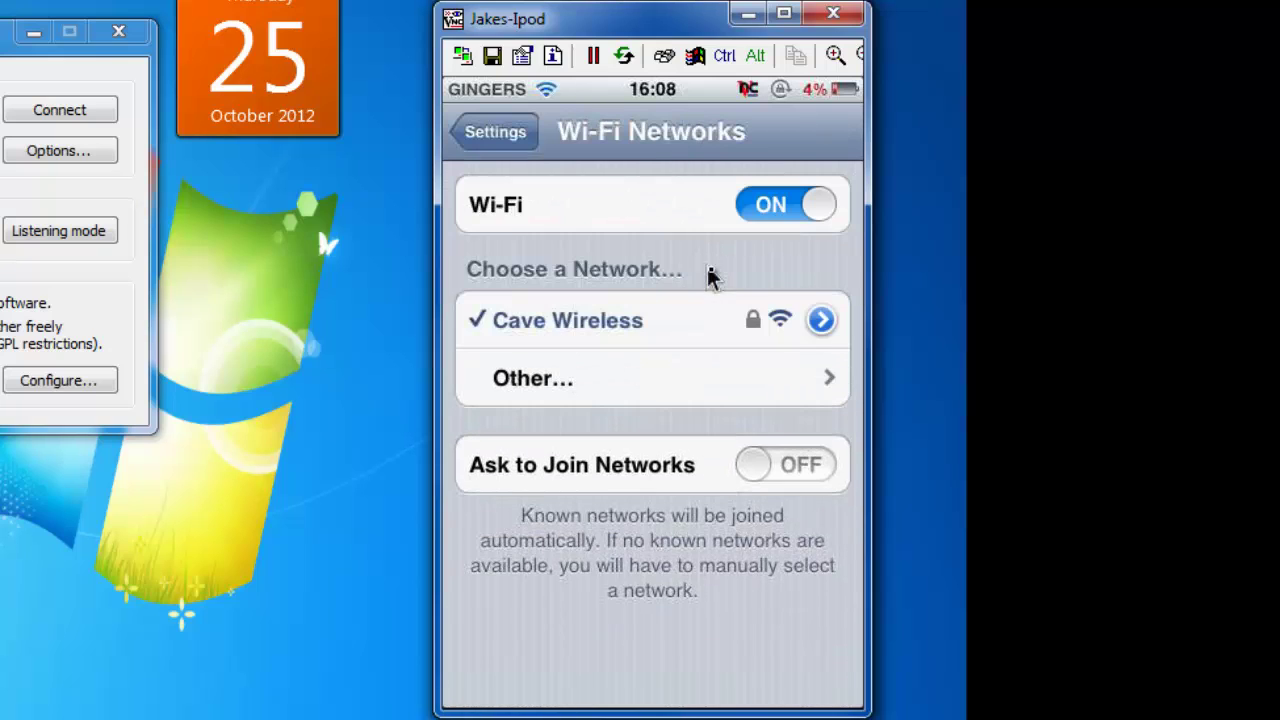
left_click(828, 325)
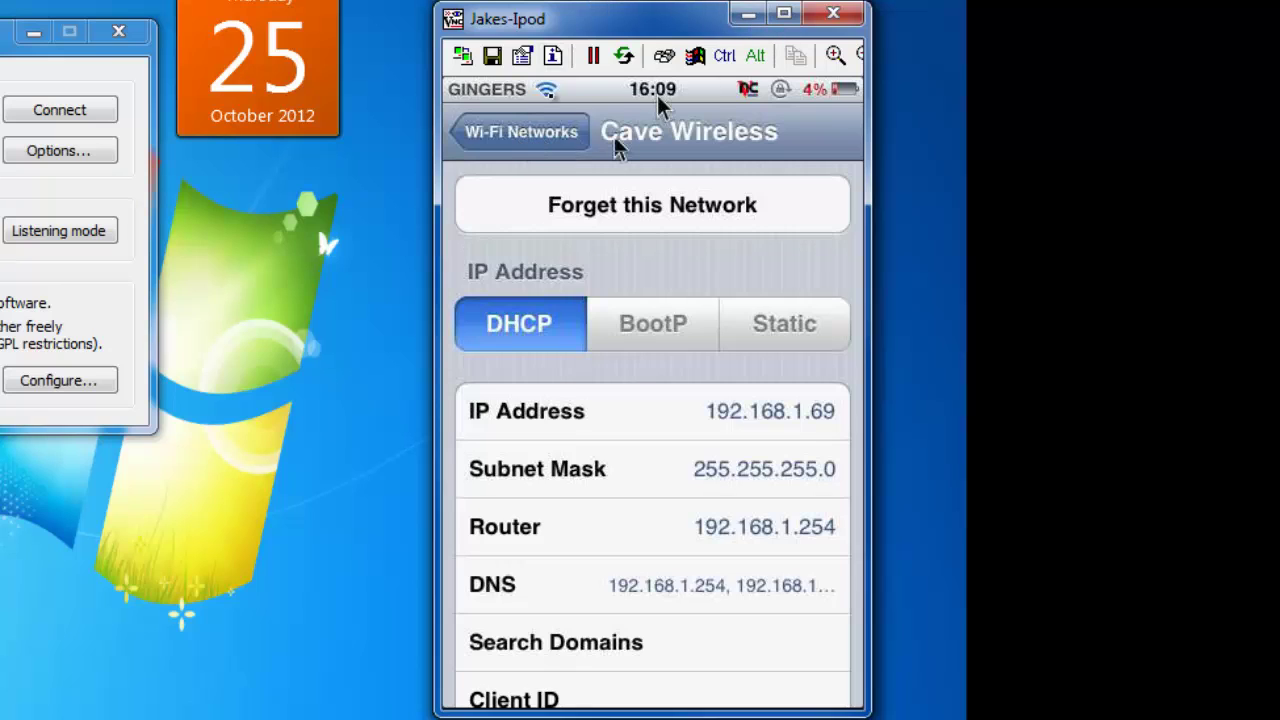
left_click(521, 140)
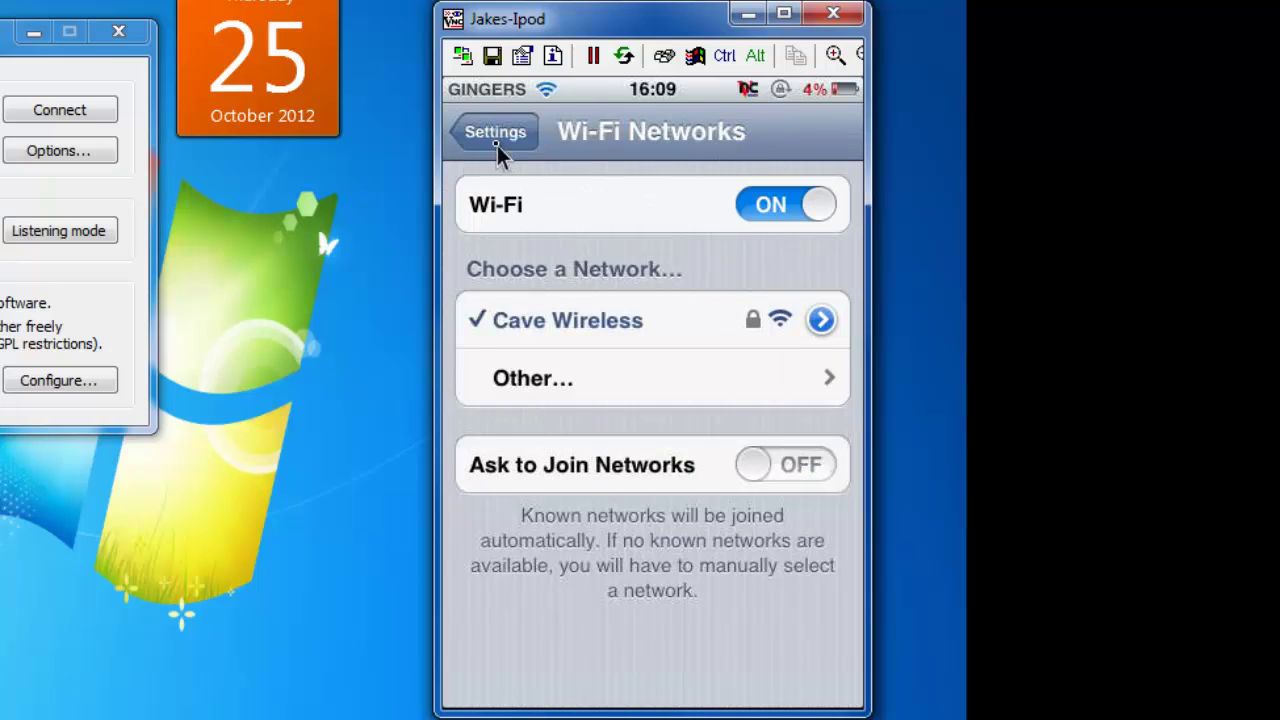
left_click(497, 145)
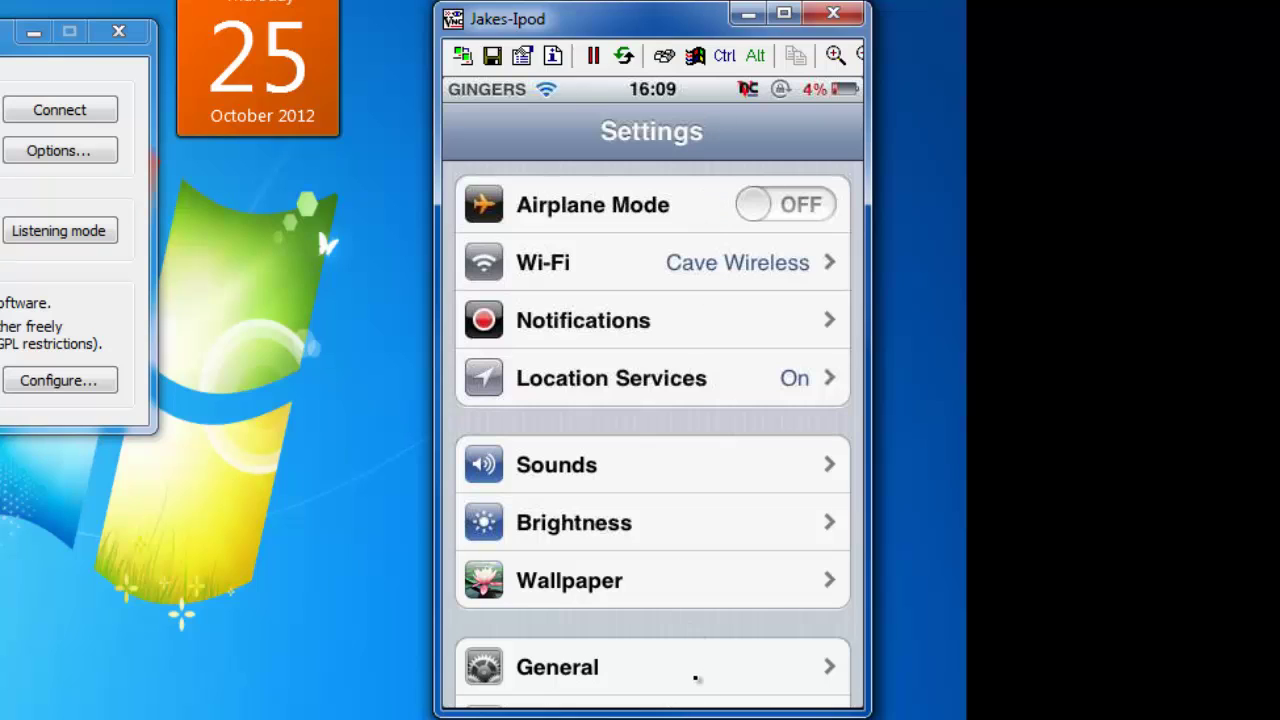
Step: Scroll the iPod Settings to Veency, switch Show Cursor off, and return to the Settings list
left_click_drag(702, 639, 685, 160)
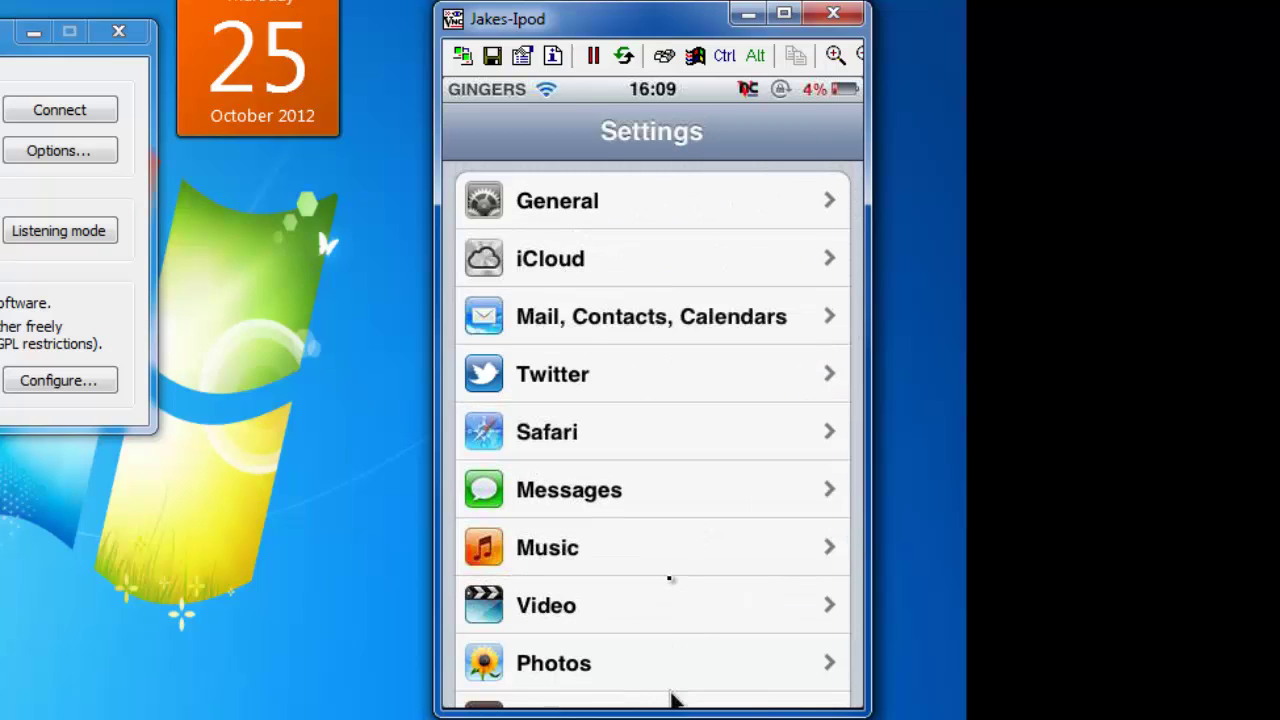
left_click_drag(677, 694, 686, 166)
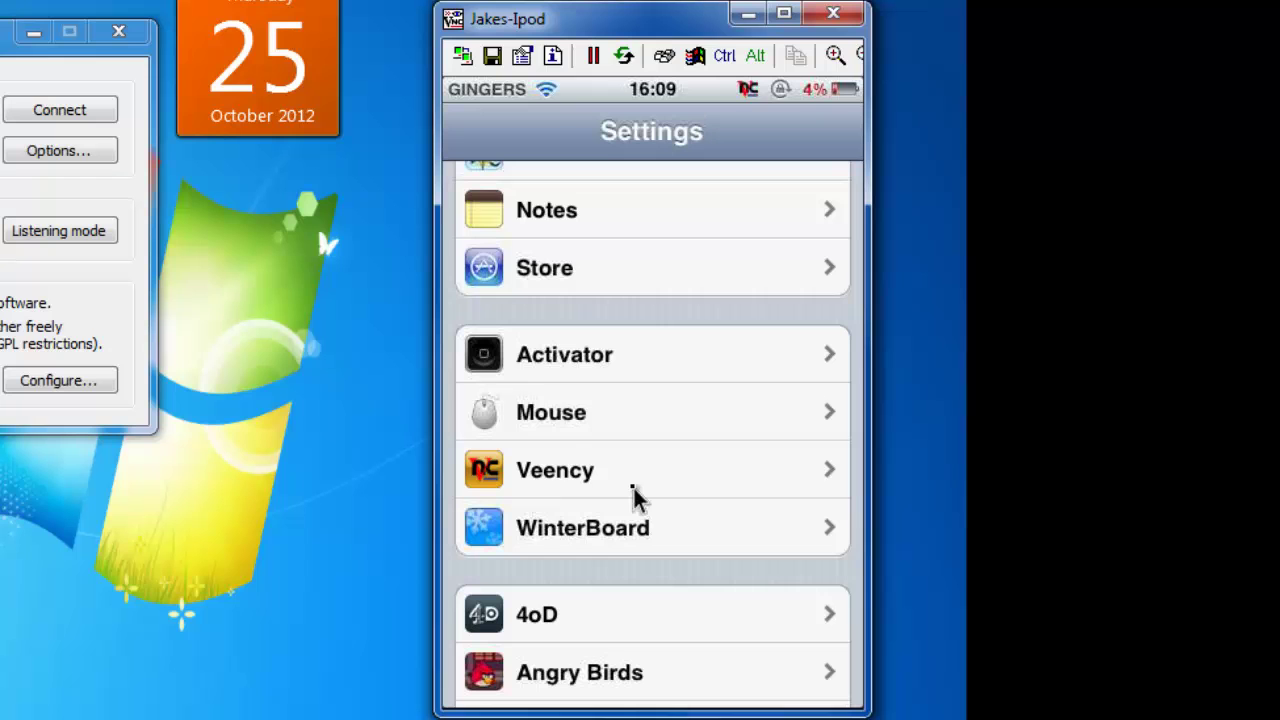
left_click(634, 488)
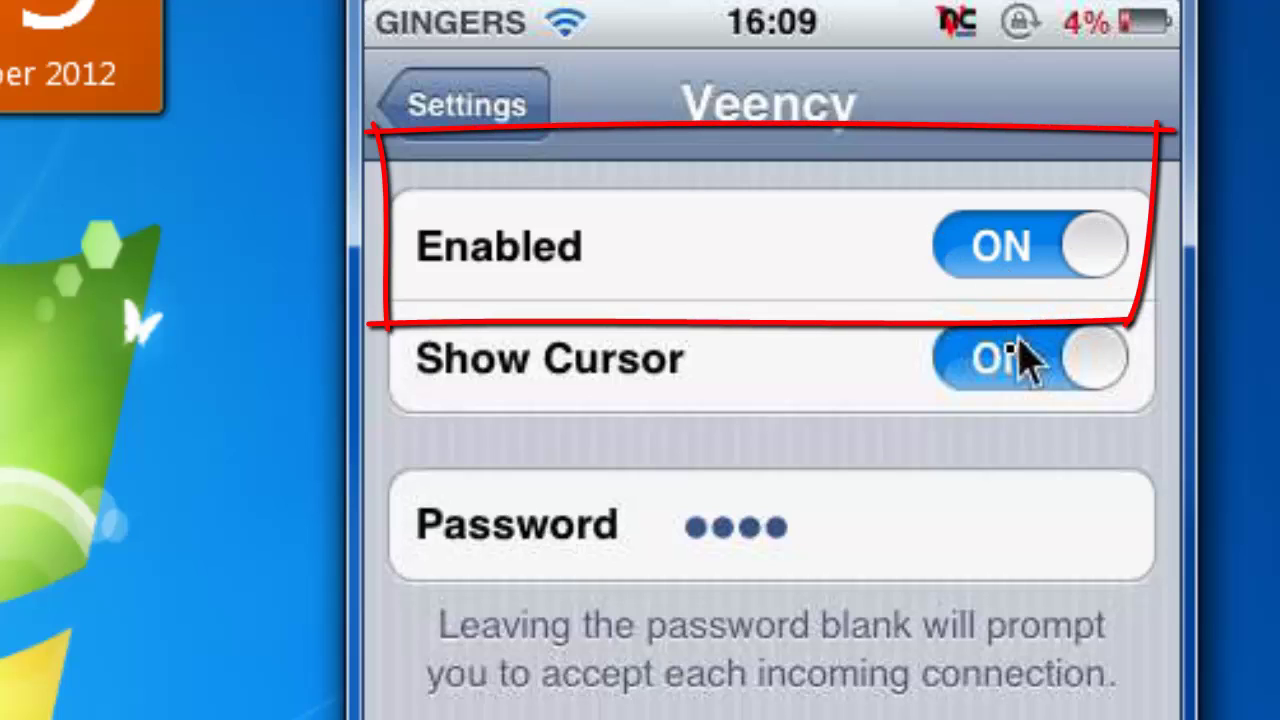
left_click(1120, 388)
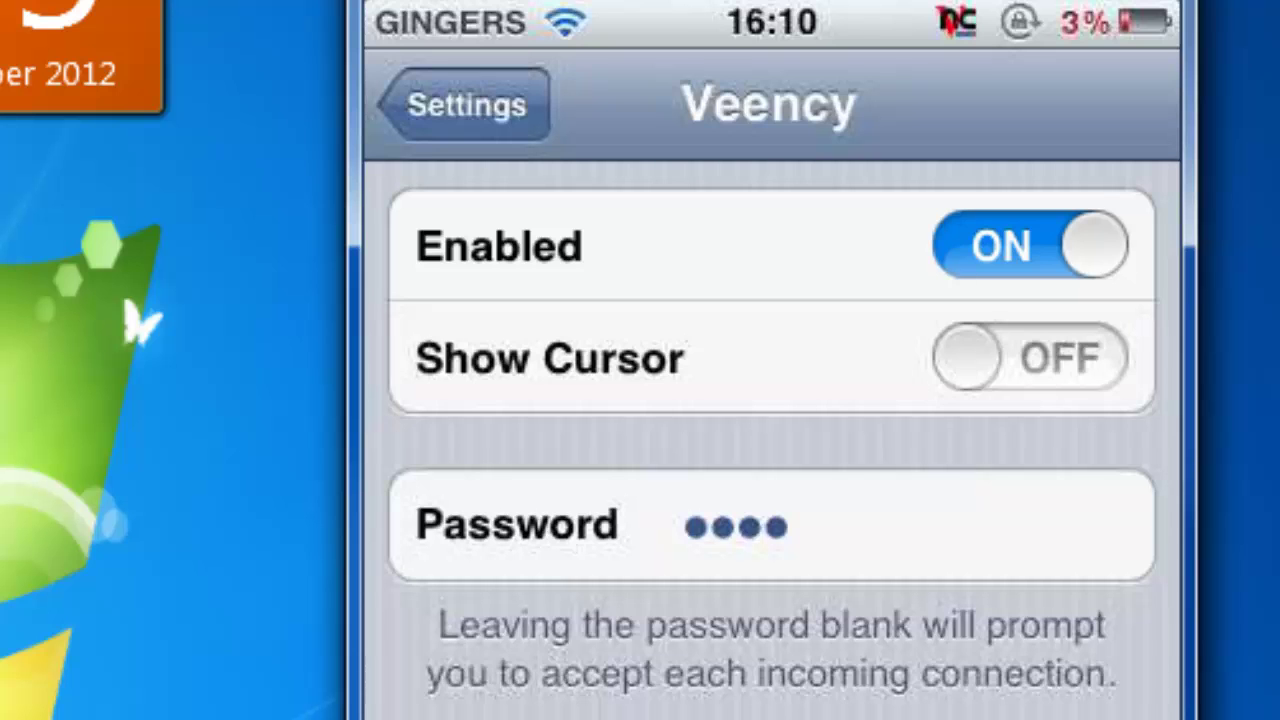
left_click(483, 134)
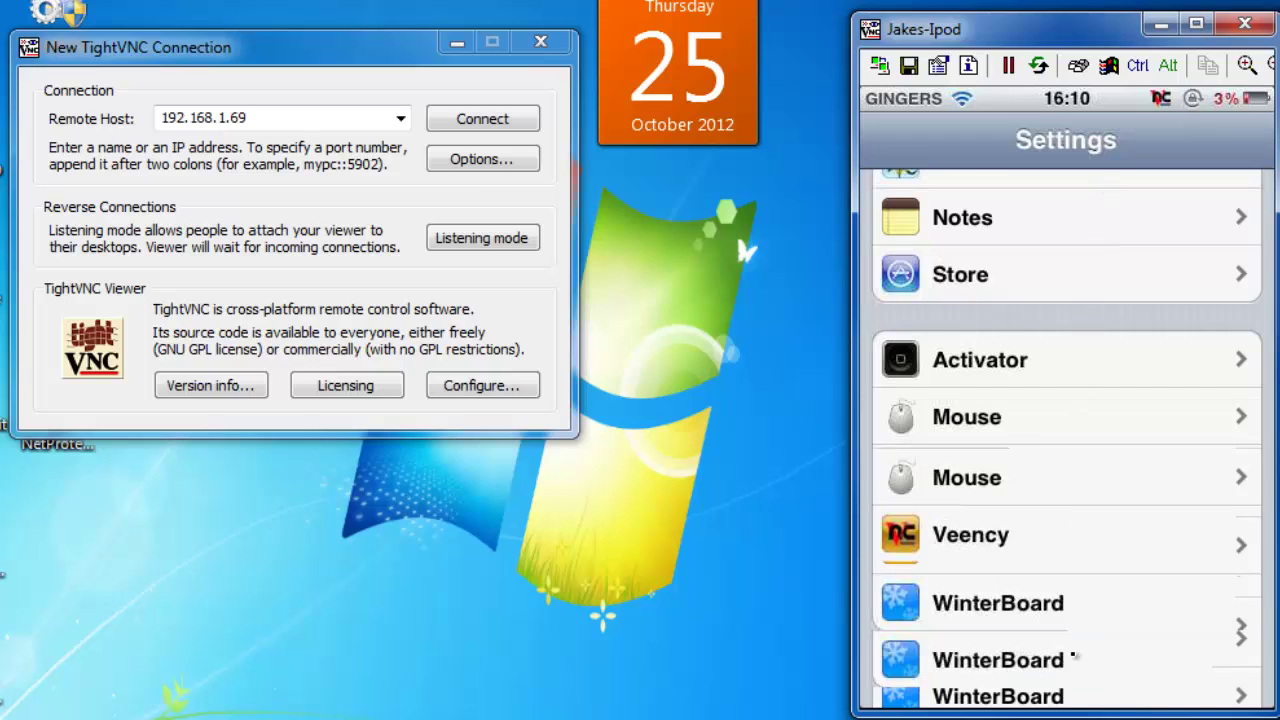
Step: Scroll iPod Settings to the top, open Wi-Fi, and show Cave Wireless details (IP 192.168.1.69)
scroll(1073, 655, "up", 10)
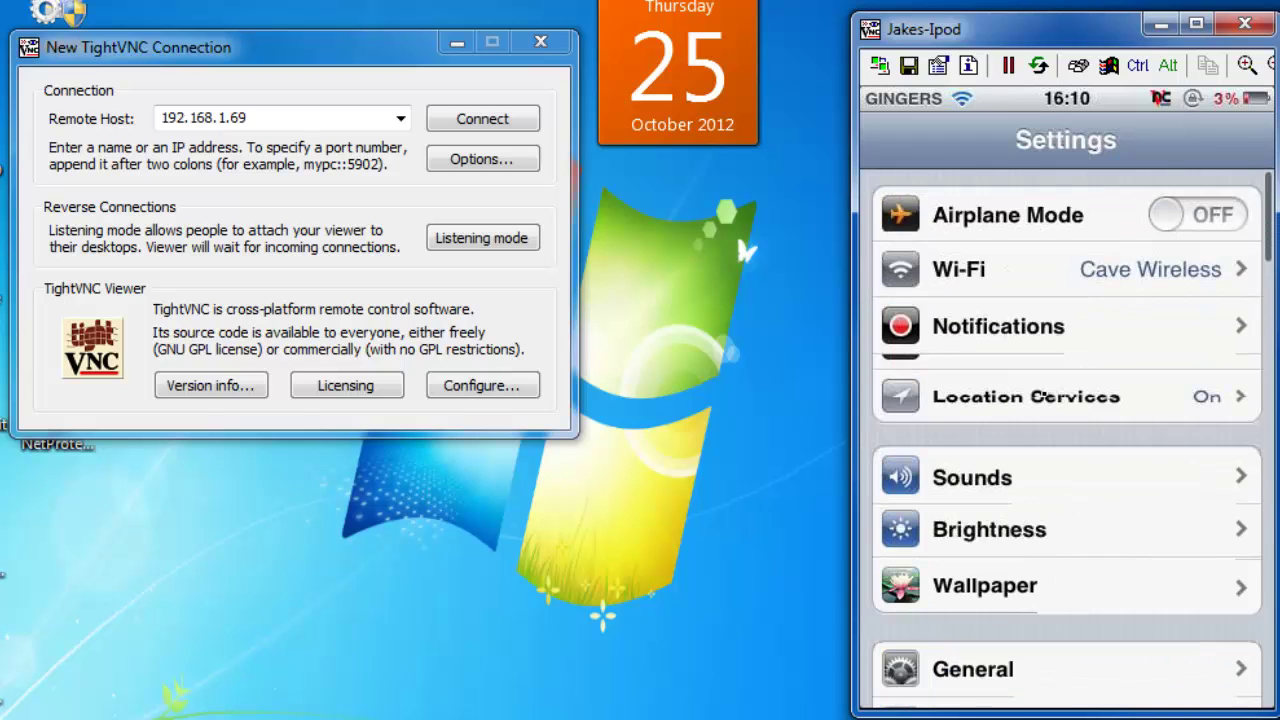
left_click(1230, 292)
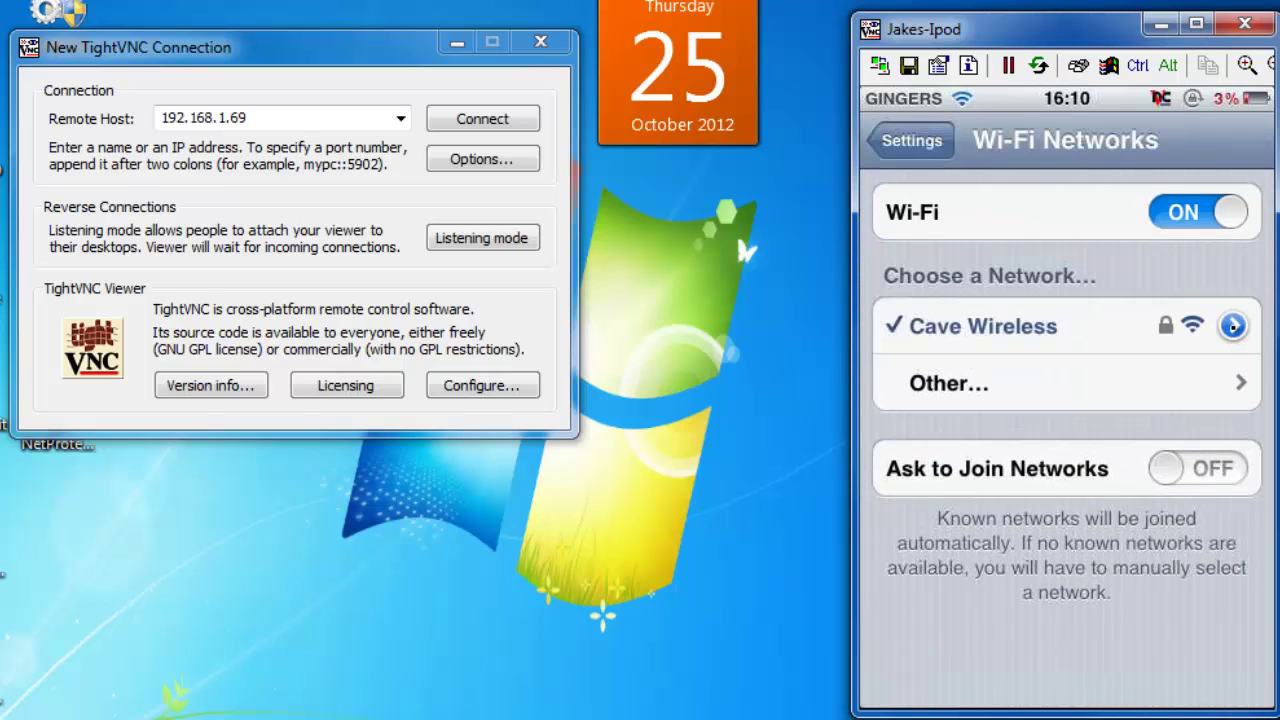
left_click(1233, 326)
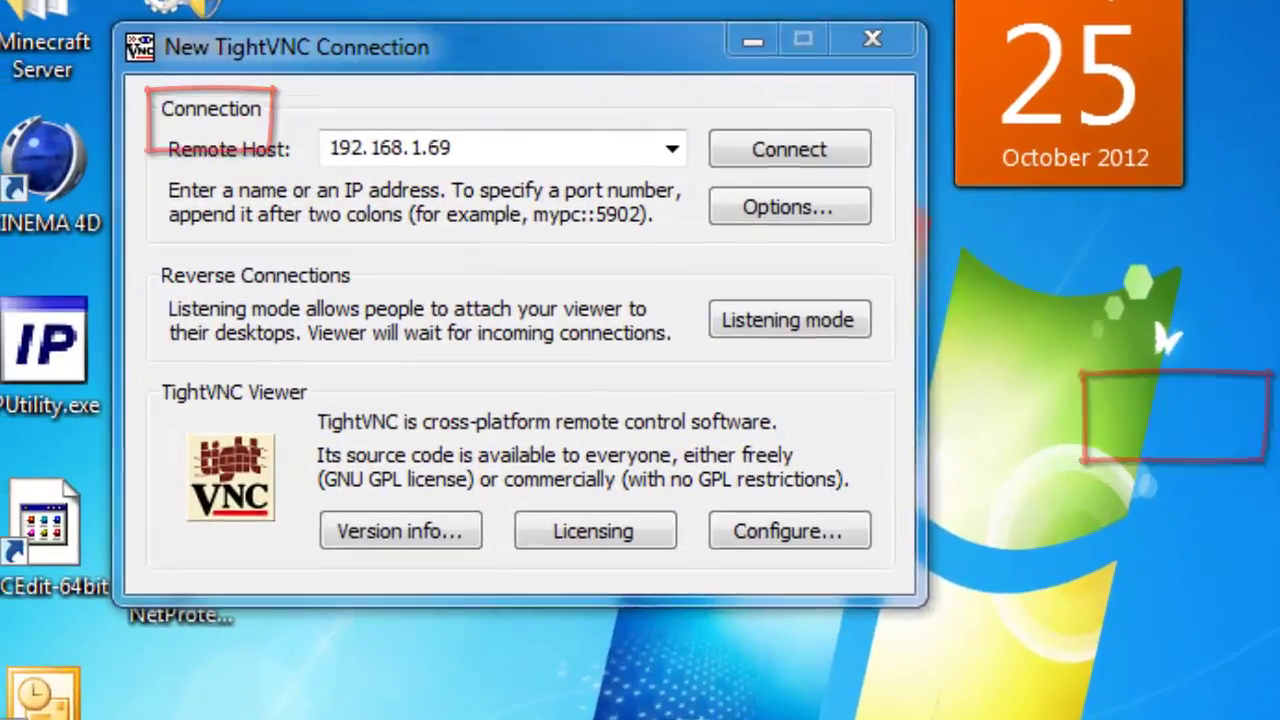
Step: Connect to remote host 192.168.1.69 and authenticate with the VNC password
left_click(458, 101)
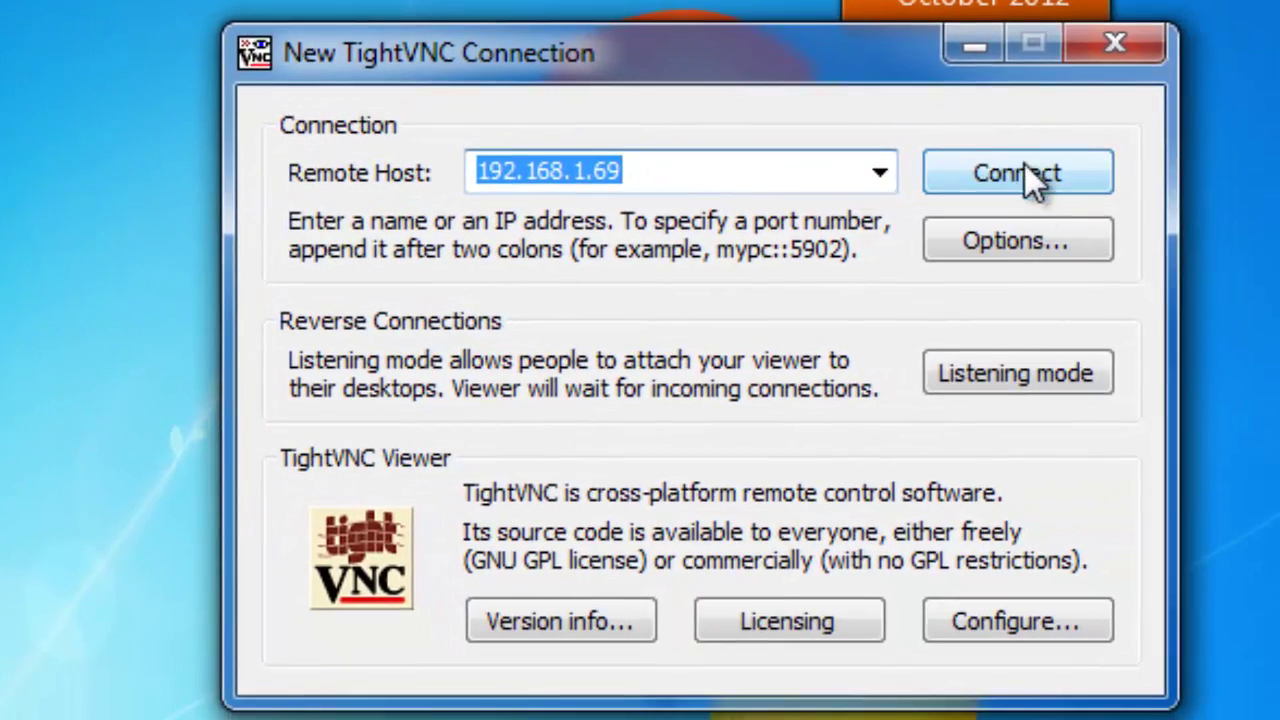
left_click(1024, 163)
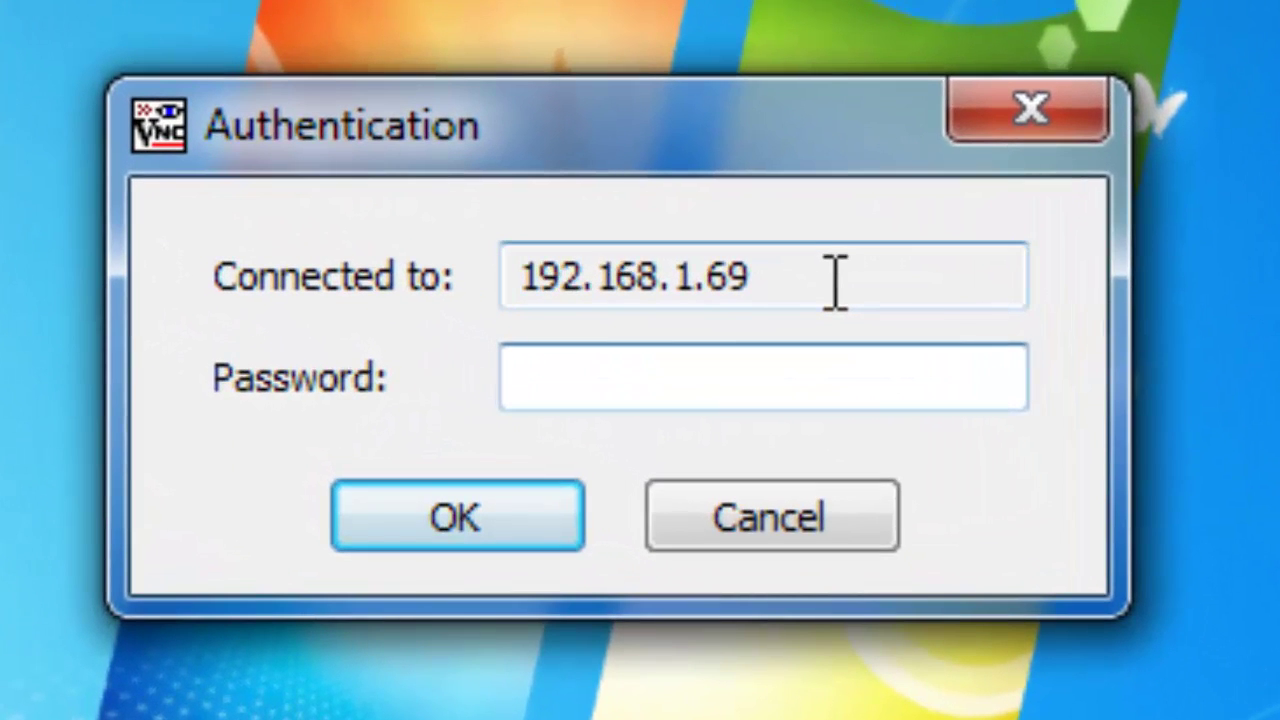
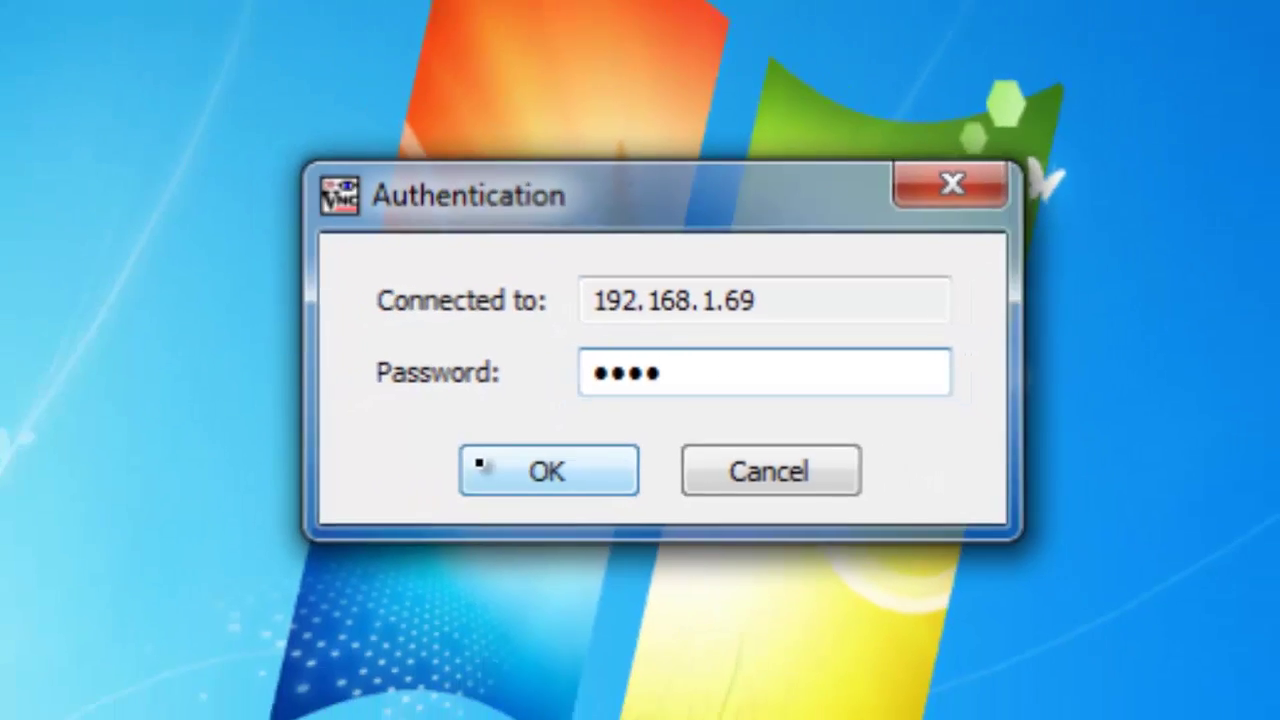
left_click(378, 530)
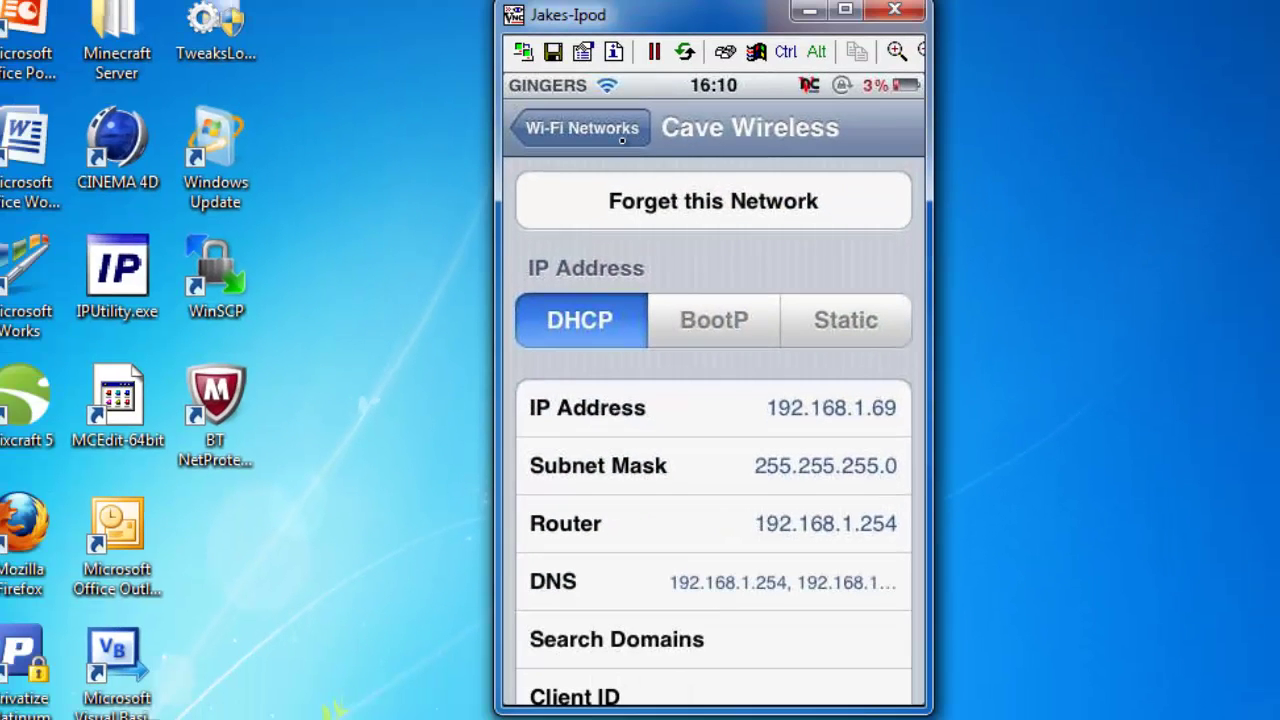
Step: Maximize the Jakes-Ipod viewer window to fill the screen with the mirrored Cave Wireless page
left_click(845, 9)
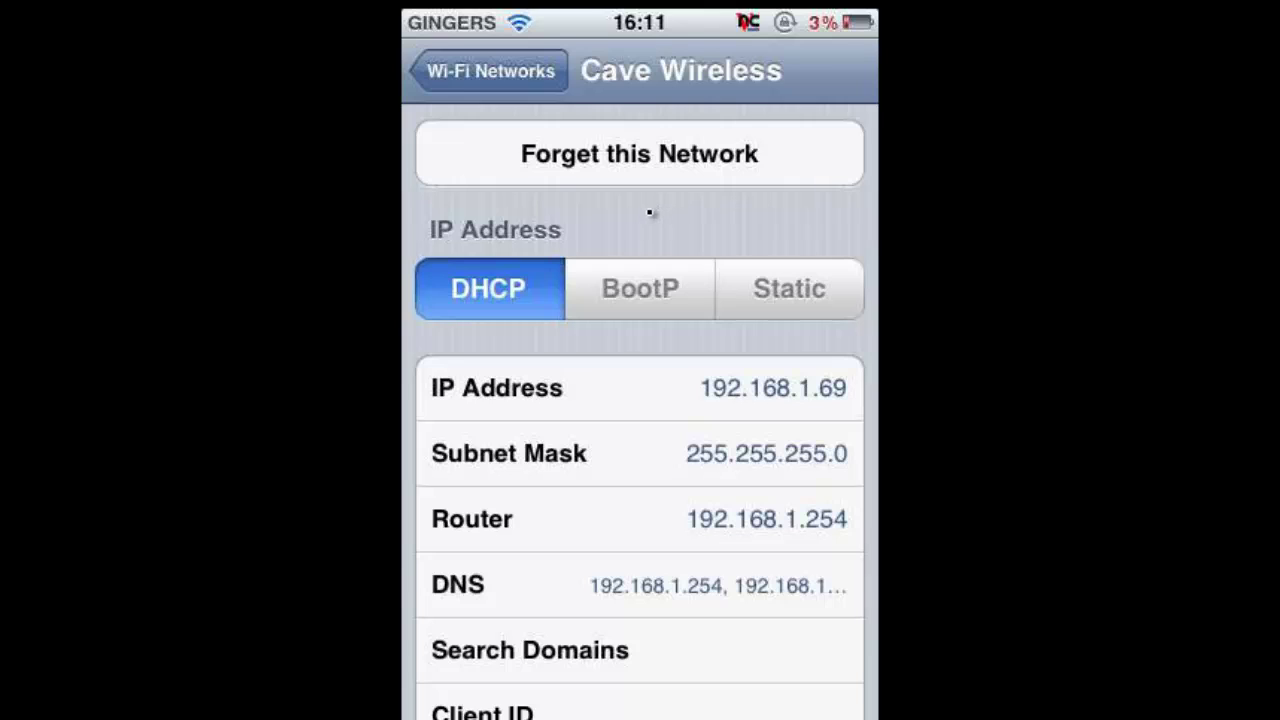
Step: Use Home presses to reach the home screen and Spotlight search, and repeatedly open and close the multitasking tray
key("Home")
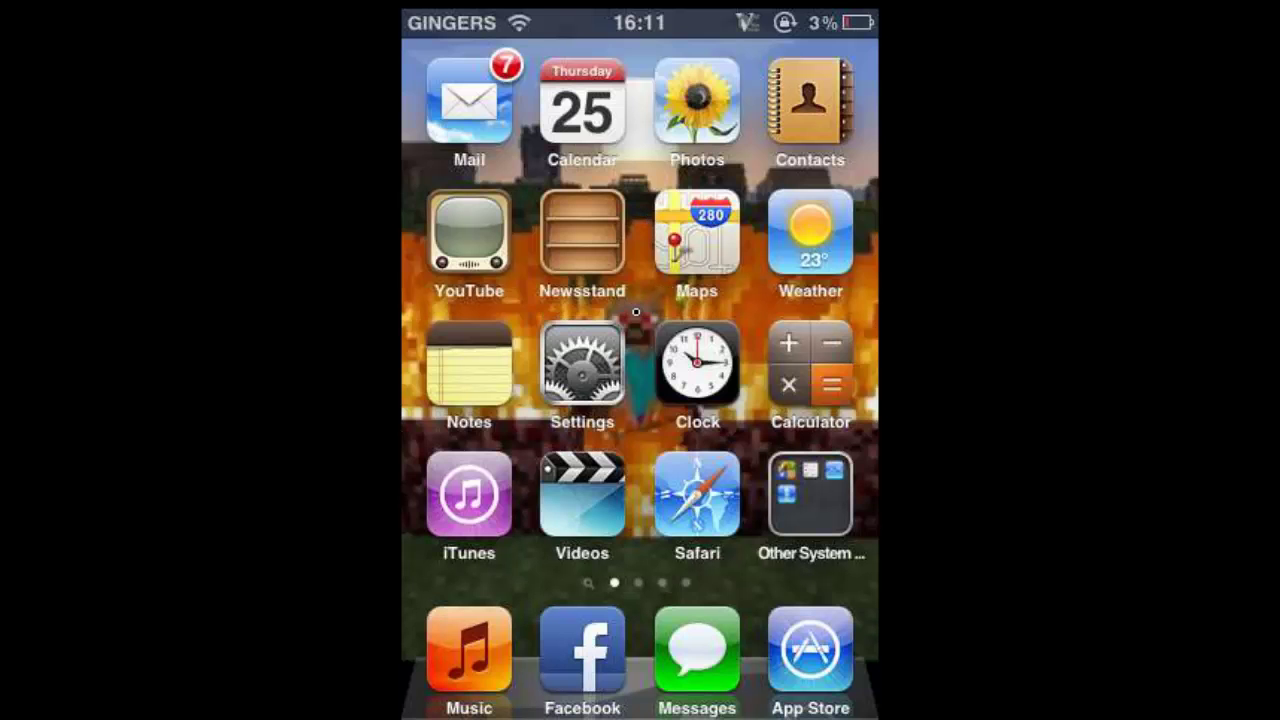
key("Home")
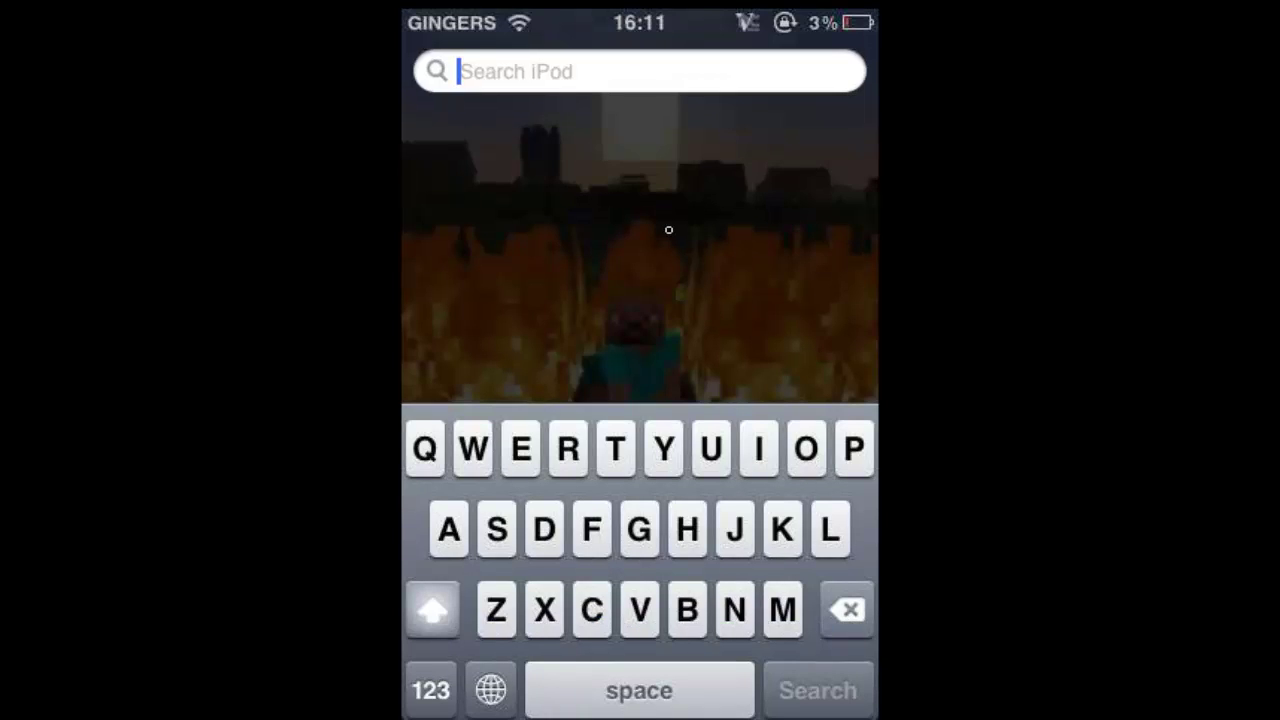
key("Home")
key("Home")
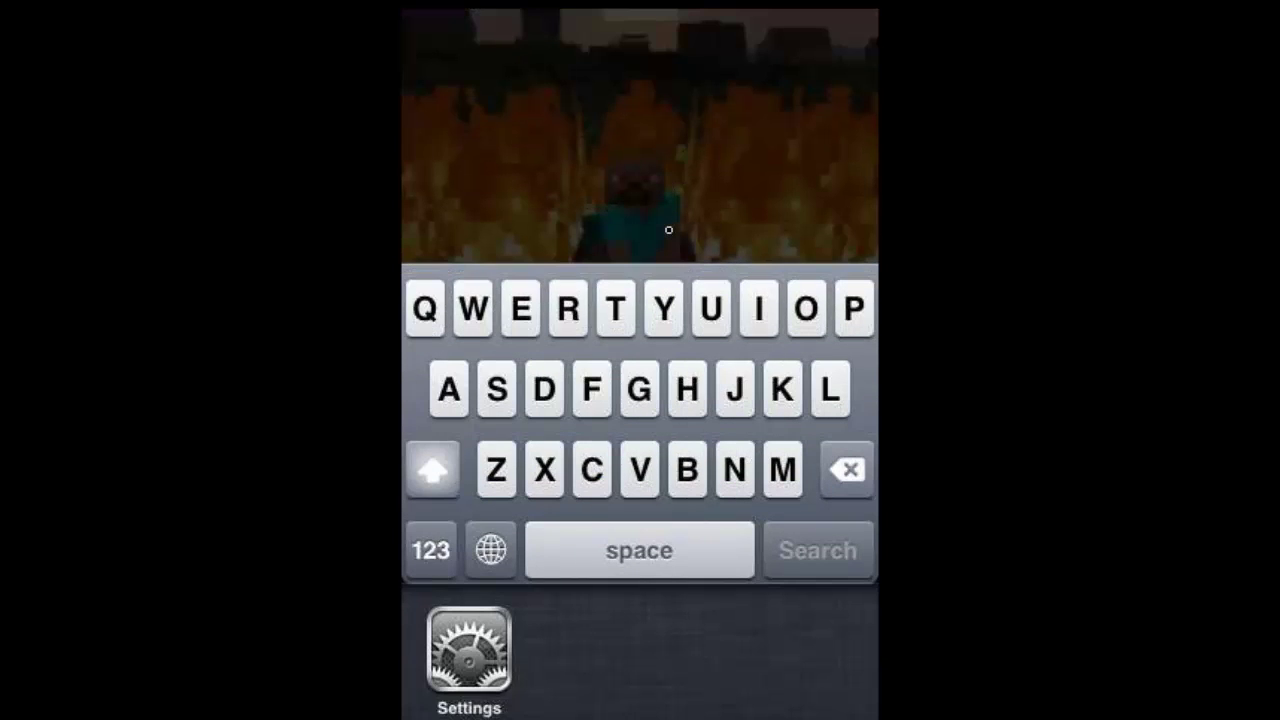
left_click(669, 230)
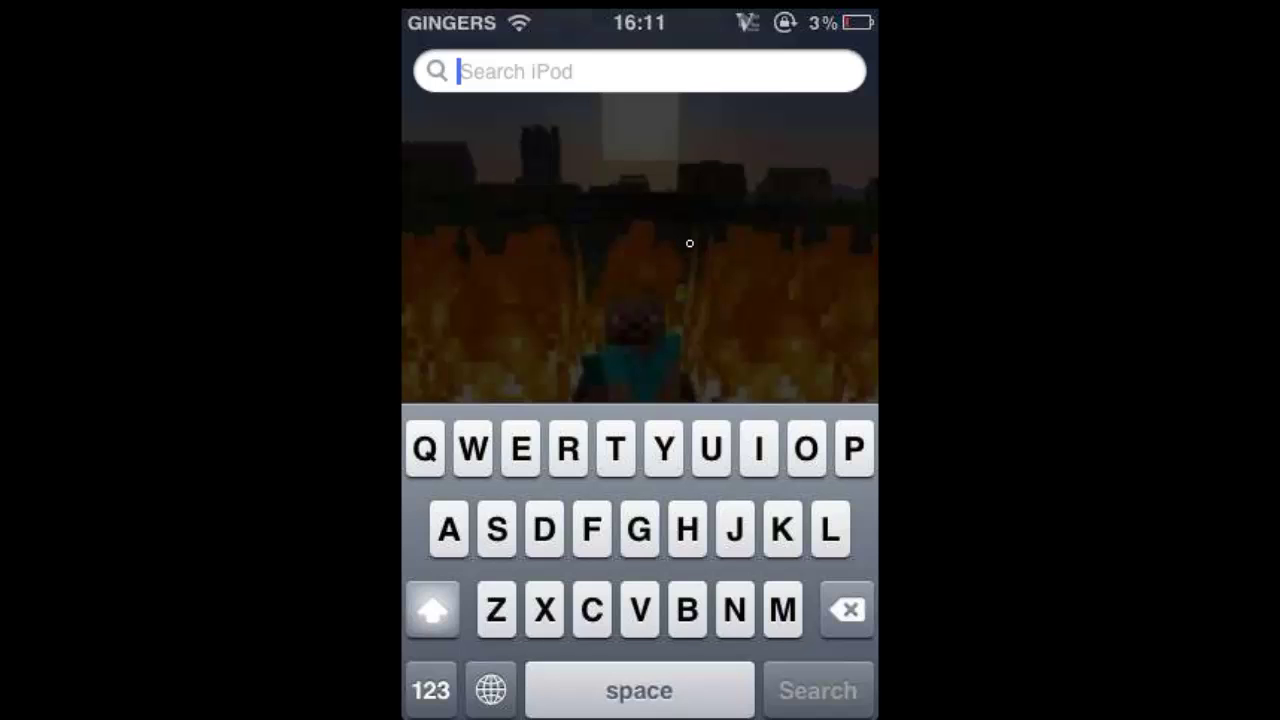
key("Home")
key("Home")
left_click(689, 243)
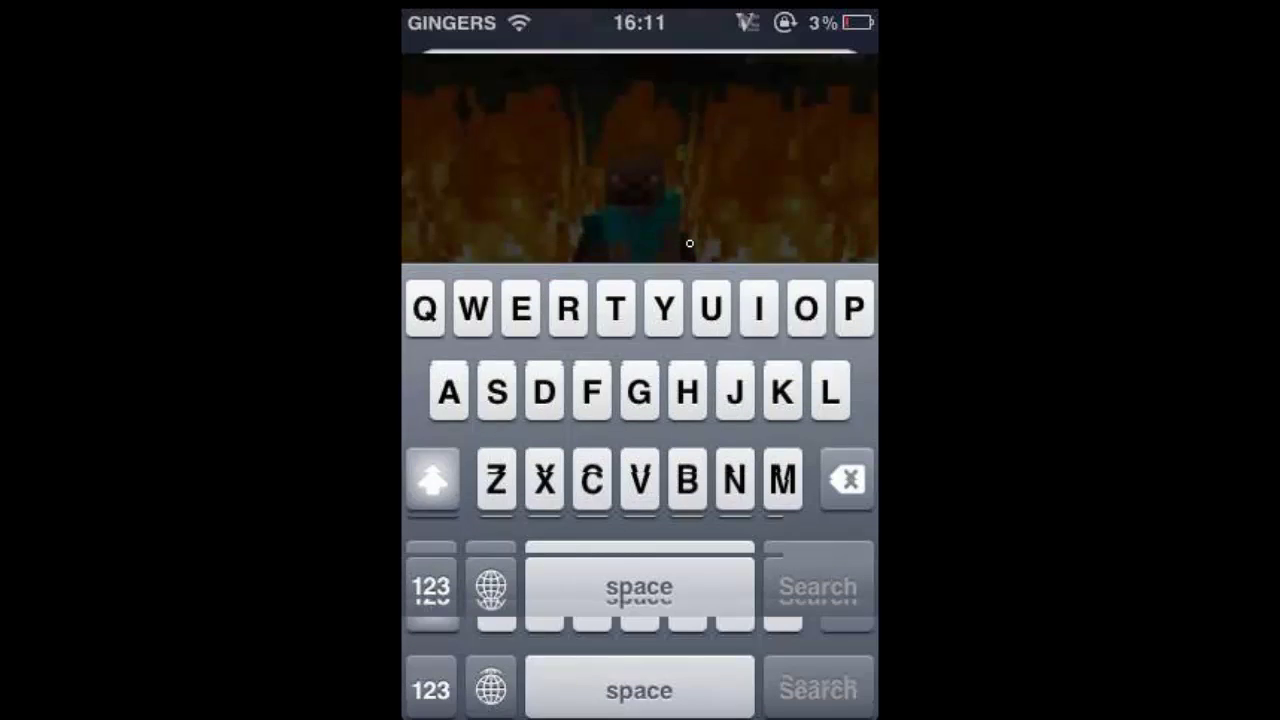
key("Home")
key("Home")
left_click(689, 243)
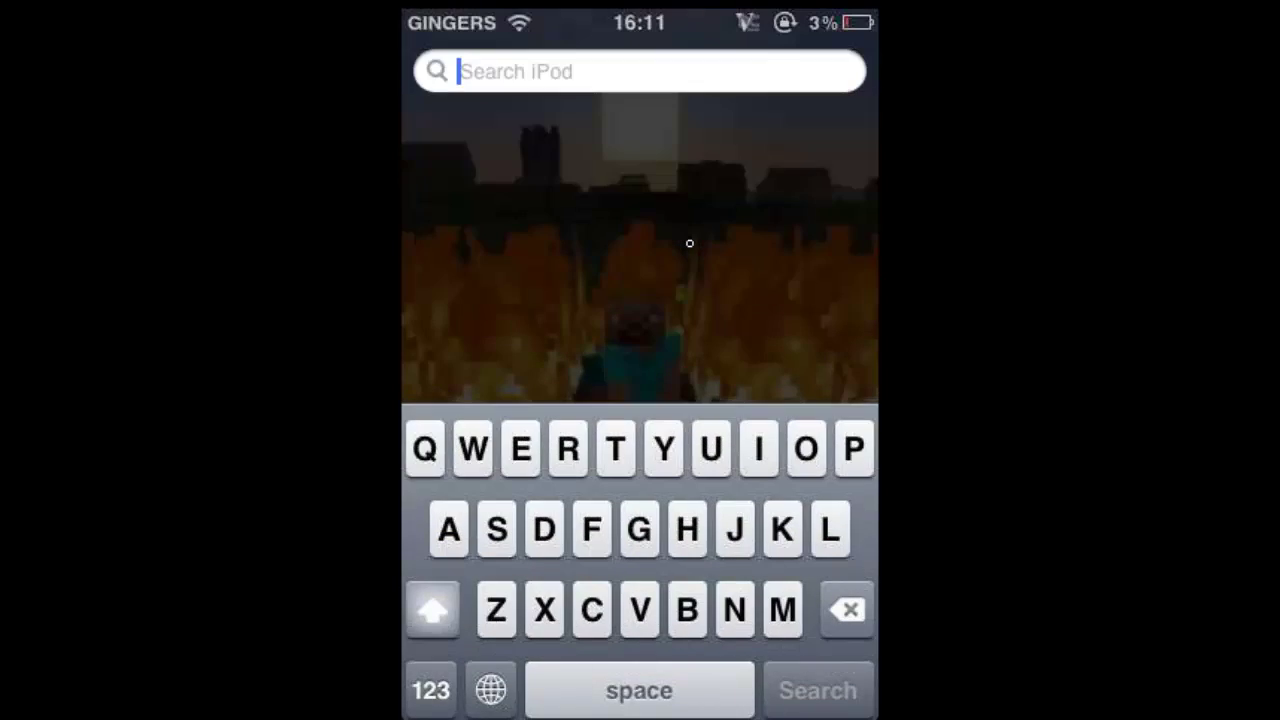
Step: Swipe back to the first home page, then swipe the tray to music controls and orientation lock before closing it
left_click_drag(737, 254, 574, 274)
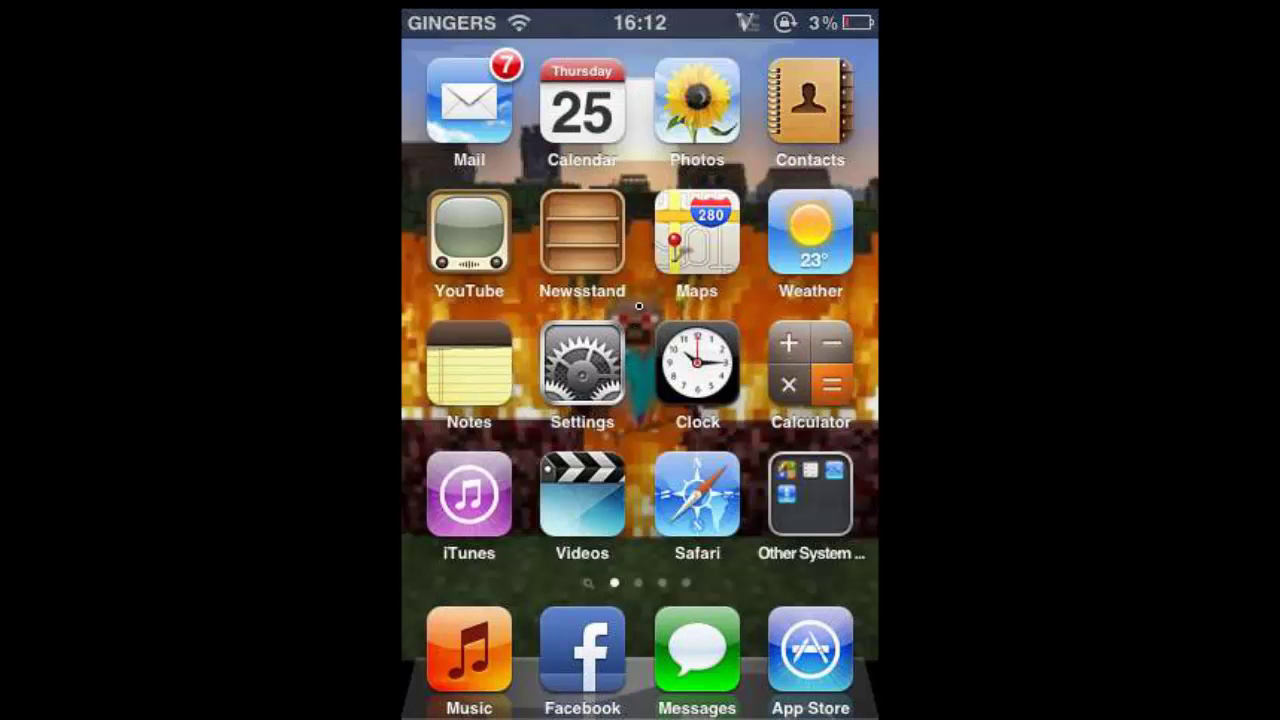
key("Home")
key("Home")
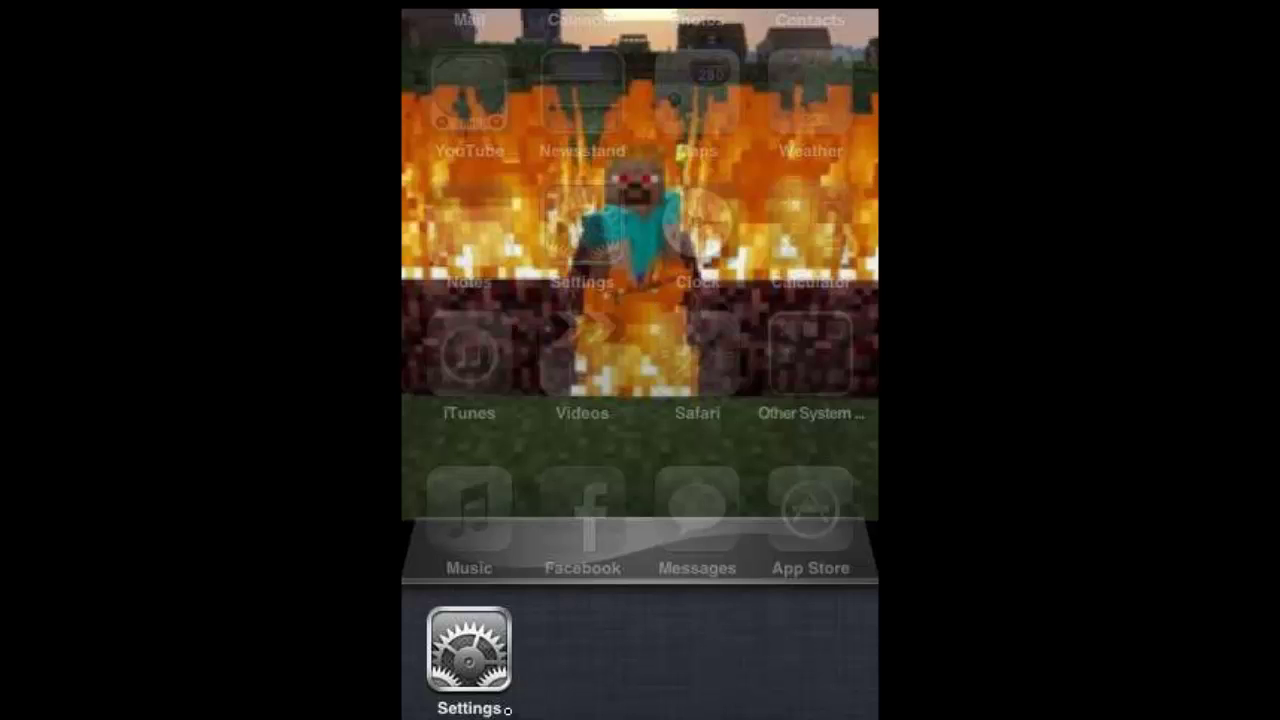
left_click_drag(476, 667, 849, 671)
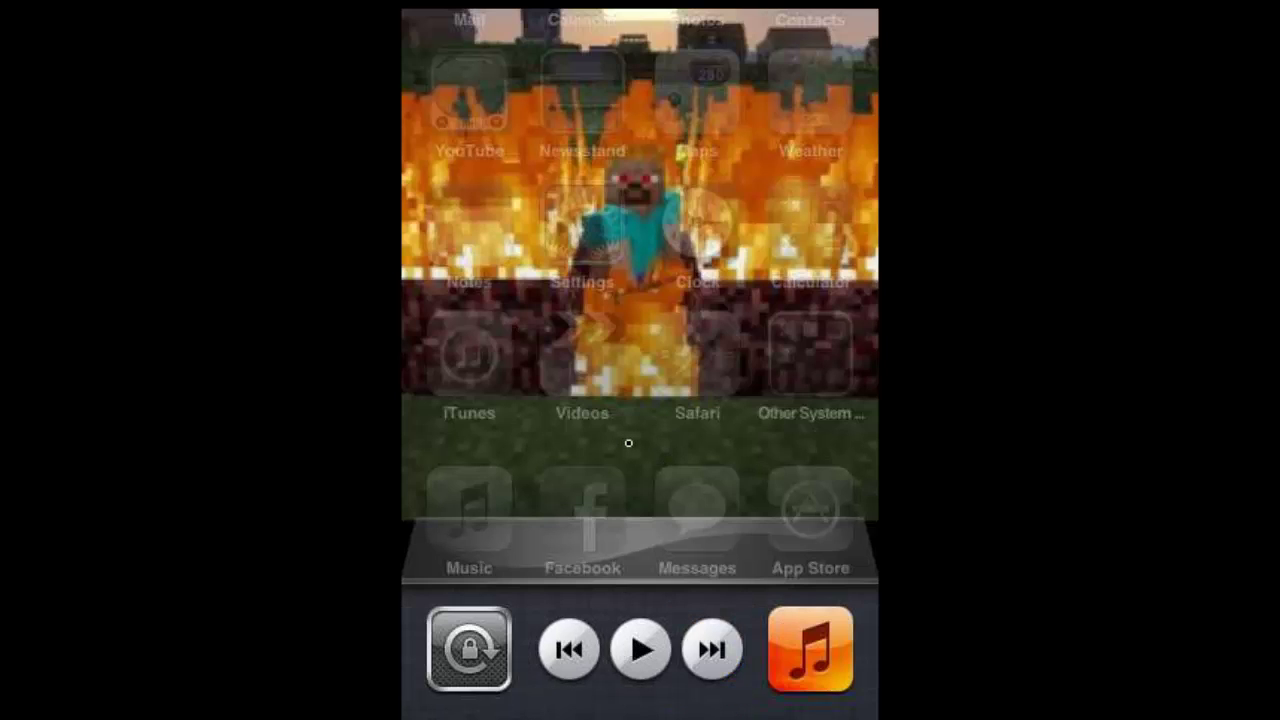
left_click(628, 443)
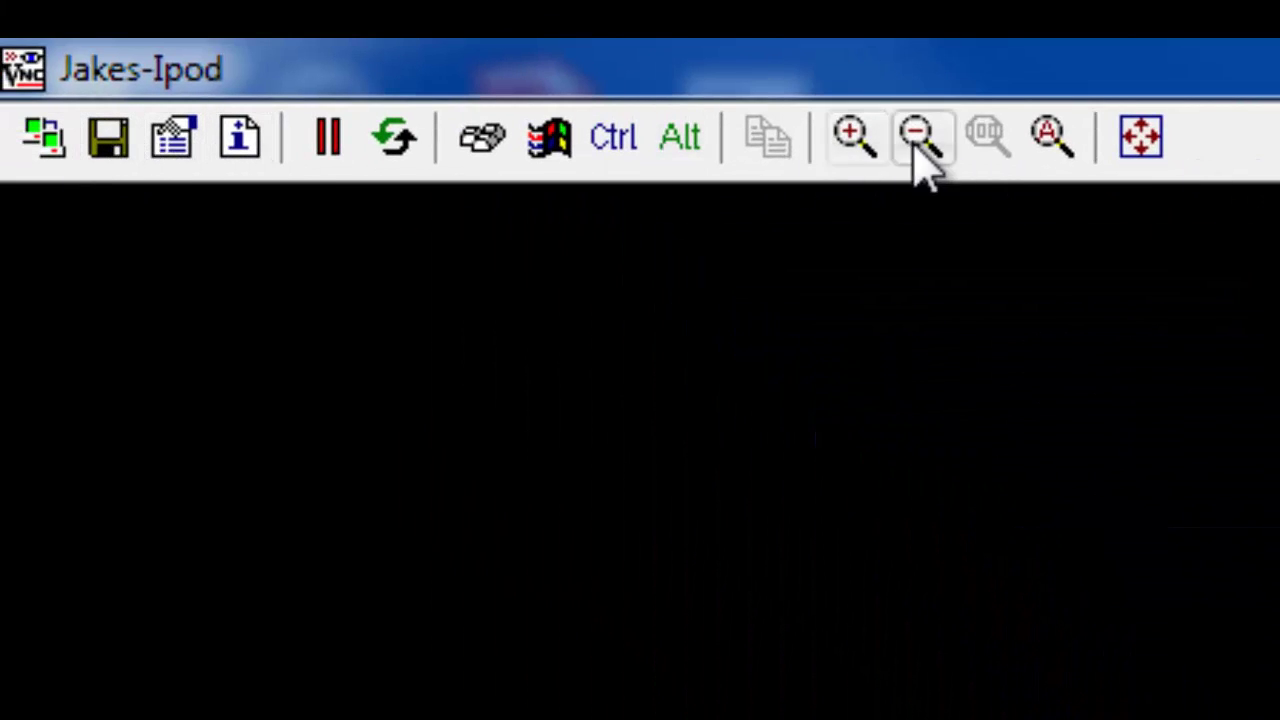
Step: Change the viewer's zoom on the iPod screen, then close the Jakes-Ipod viewer window
left_click(854, 148)
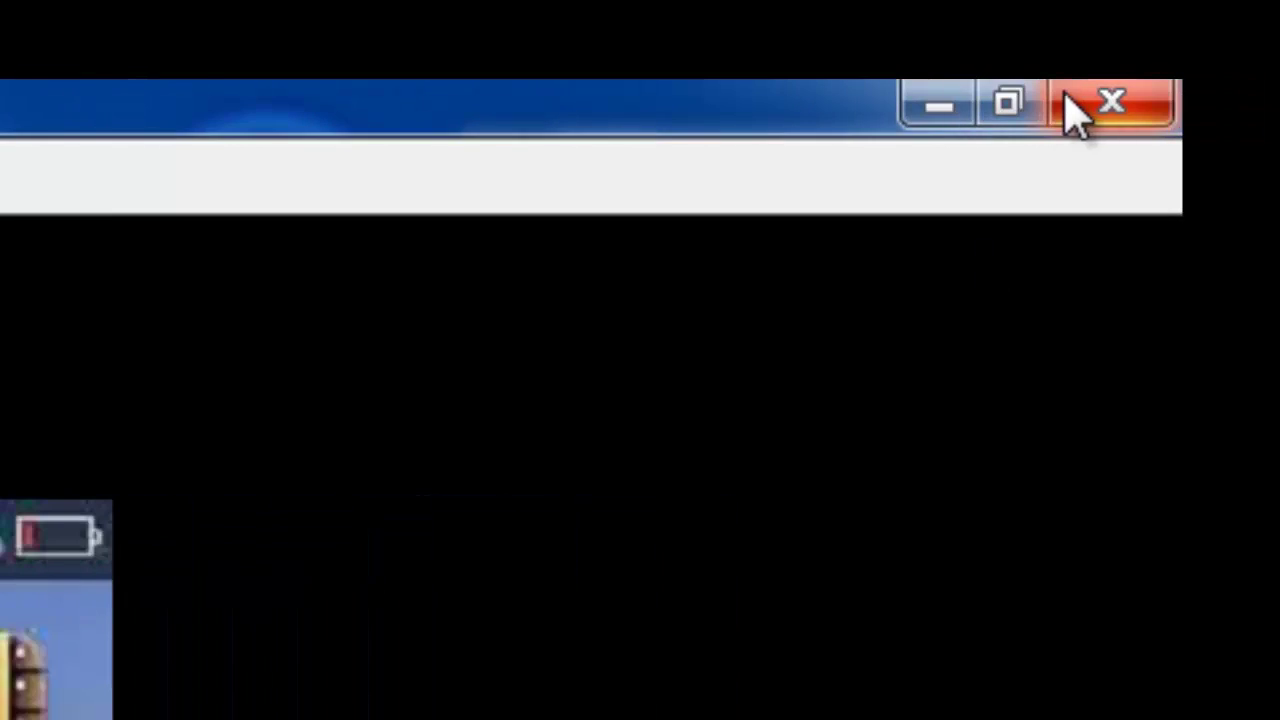
left_click(1068, 110)
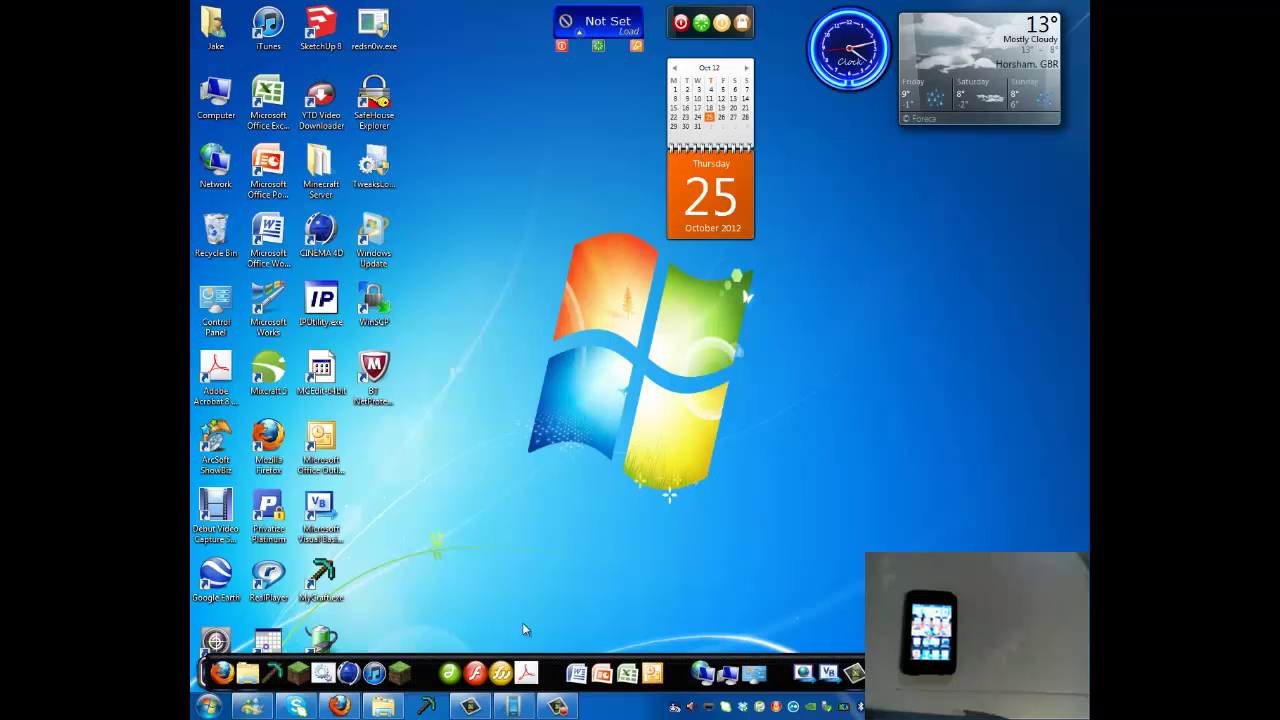
Step: Restore Droid@Screen, make HTC One S visible, minimize the device list, and move the phone window left
left_click(514, 704)
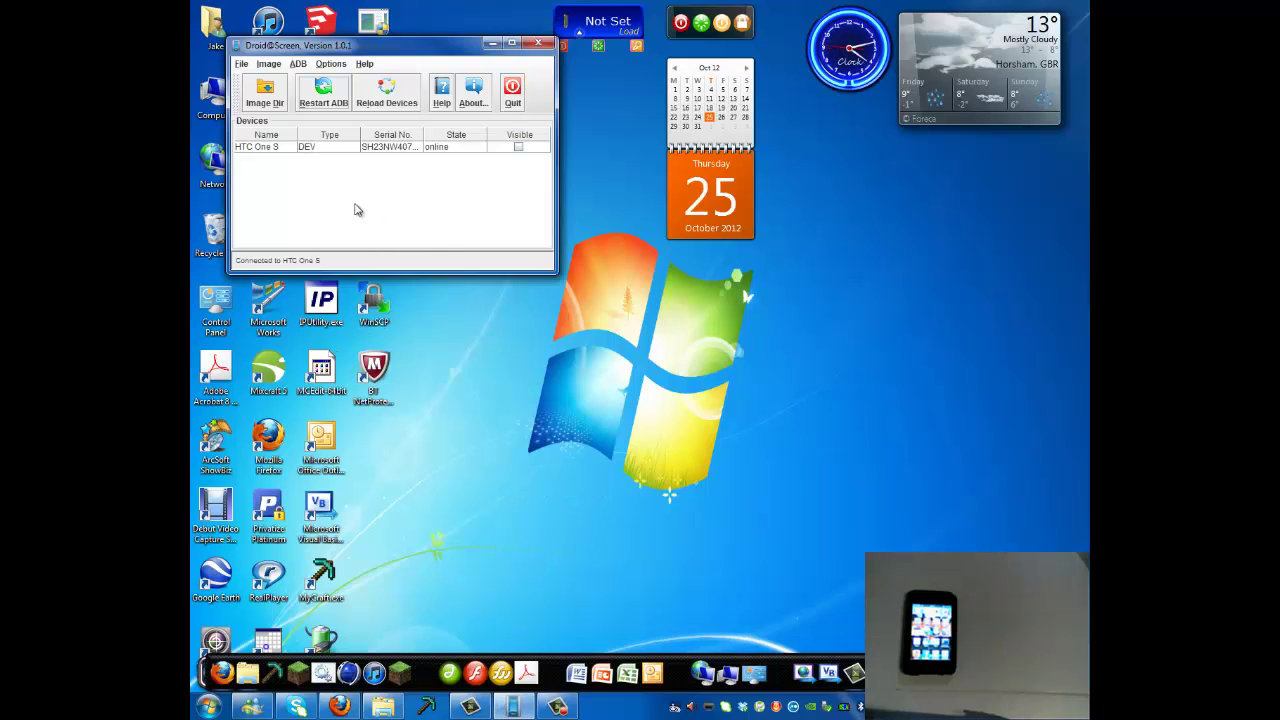
left_click(470, 150)
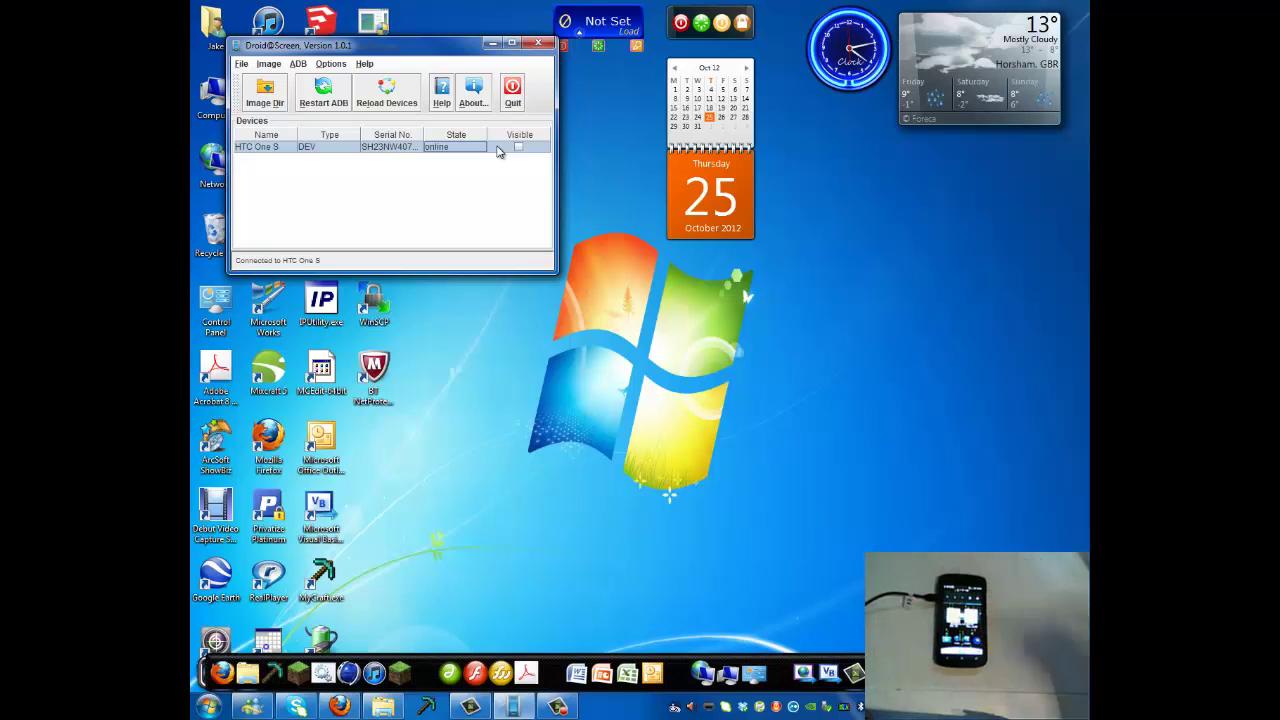
left_click(518, 147)
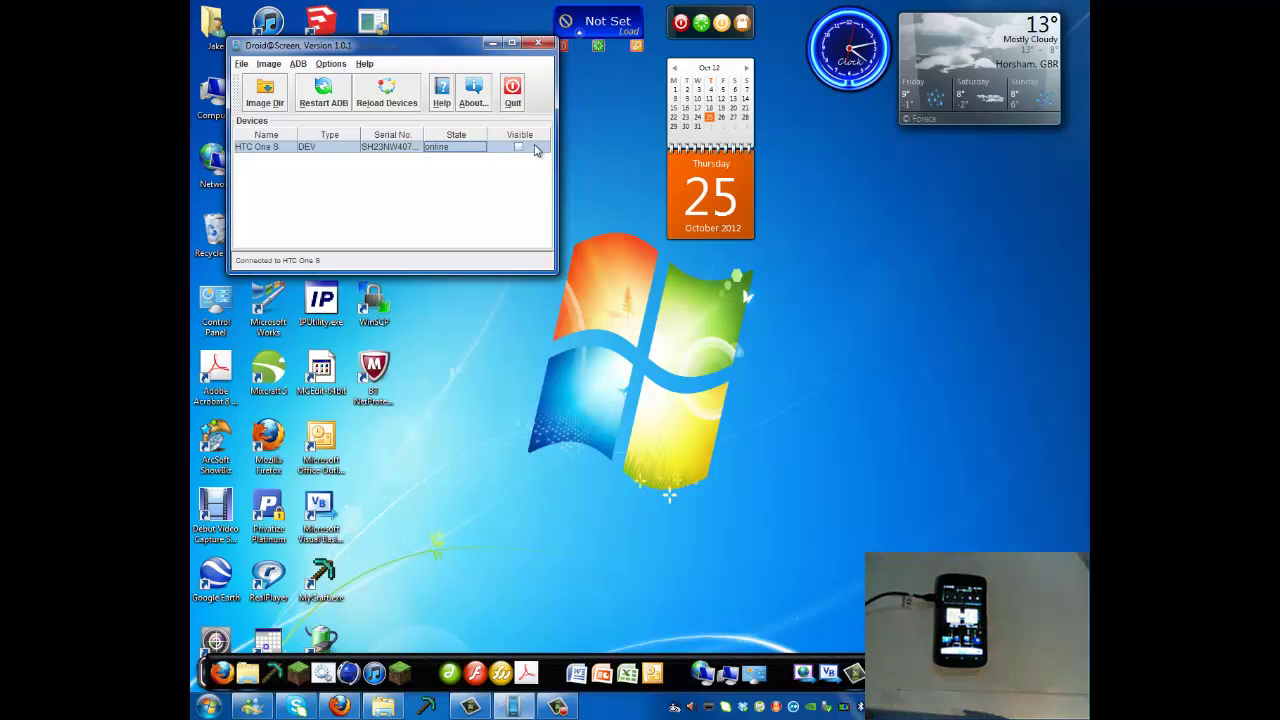
left_click(492, 43)
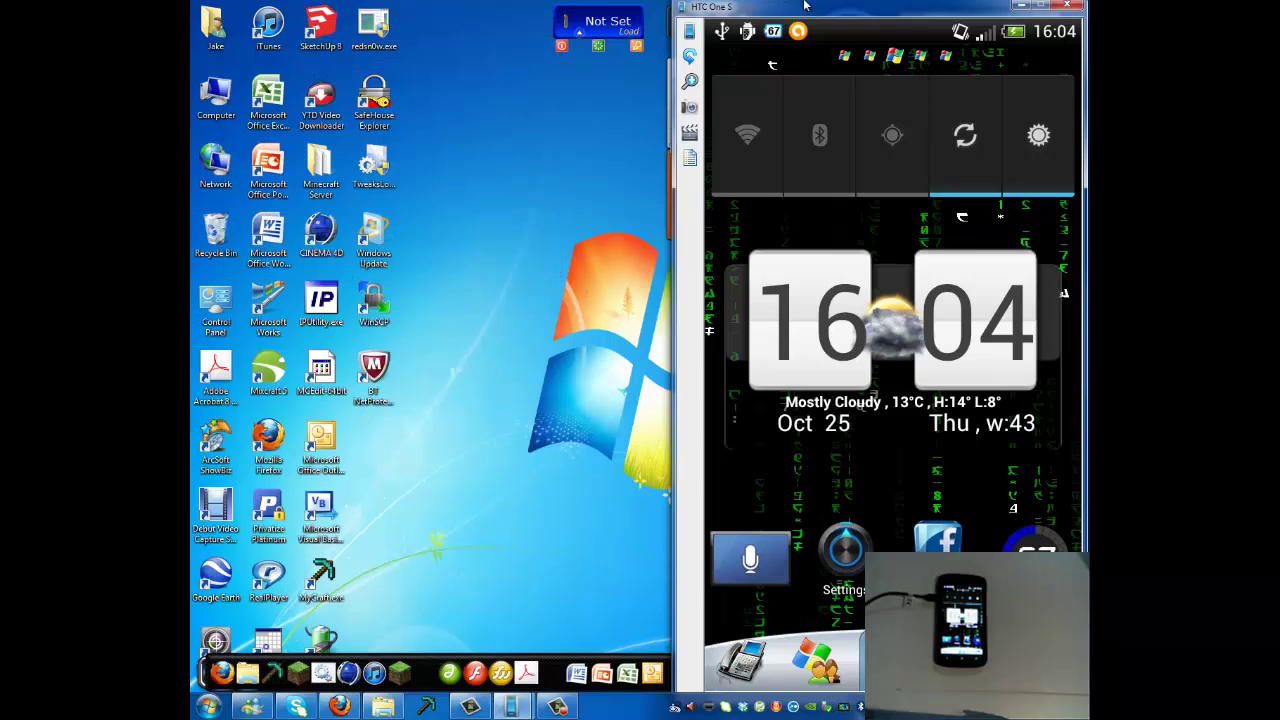
left_click_drag(829, 9, 631, 6)
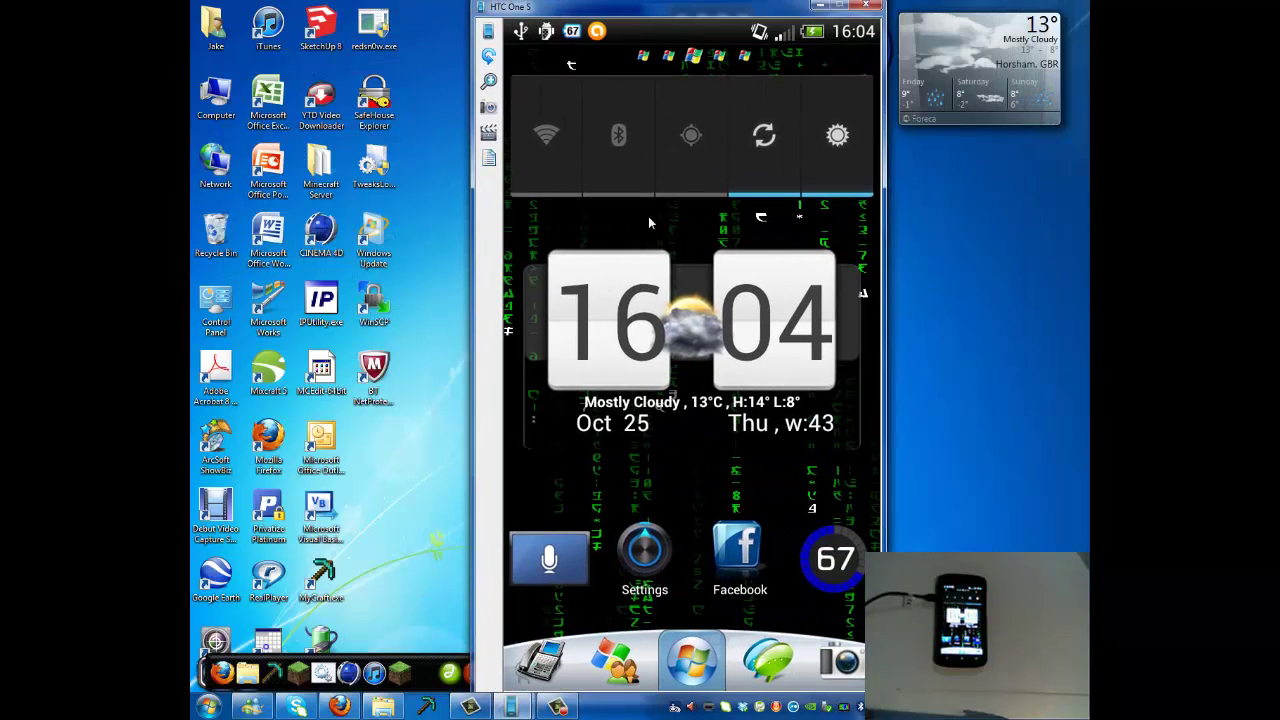
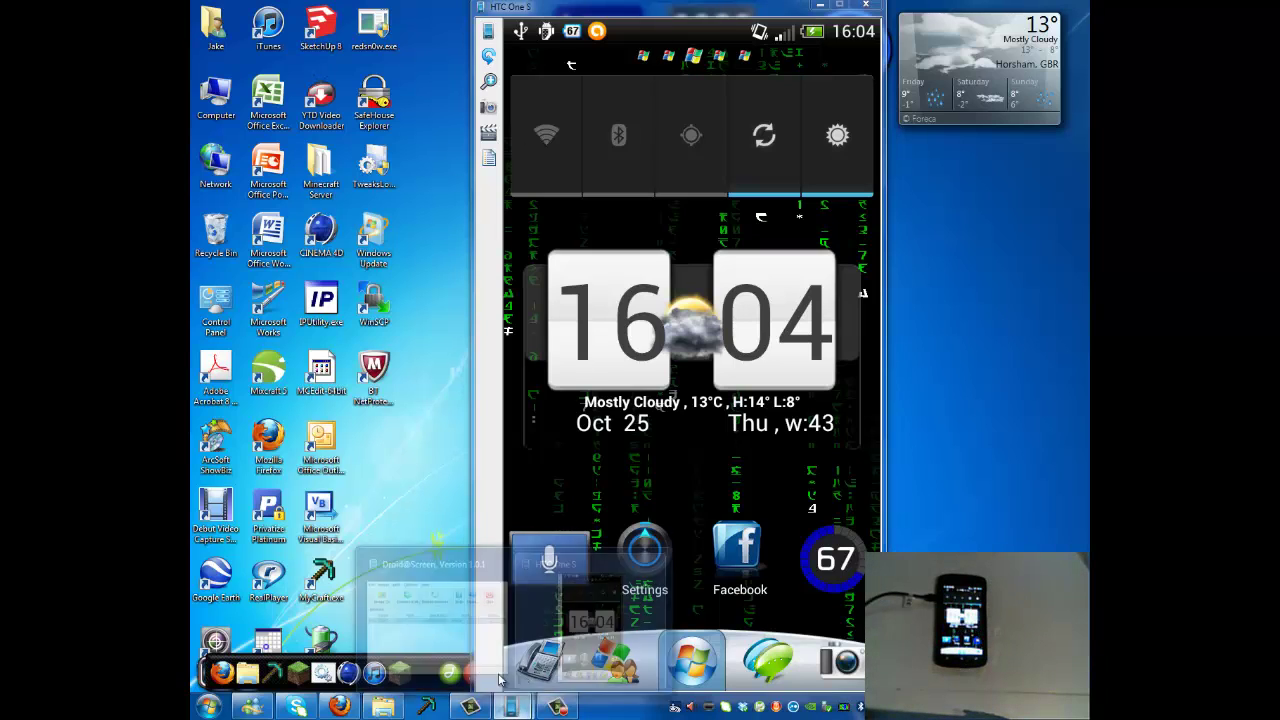
Step: Restart ADB from the restored Droid@Screen window with Visible unticked, then move the HTC One S mirror right
left_click(457, 447)
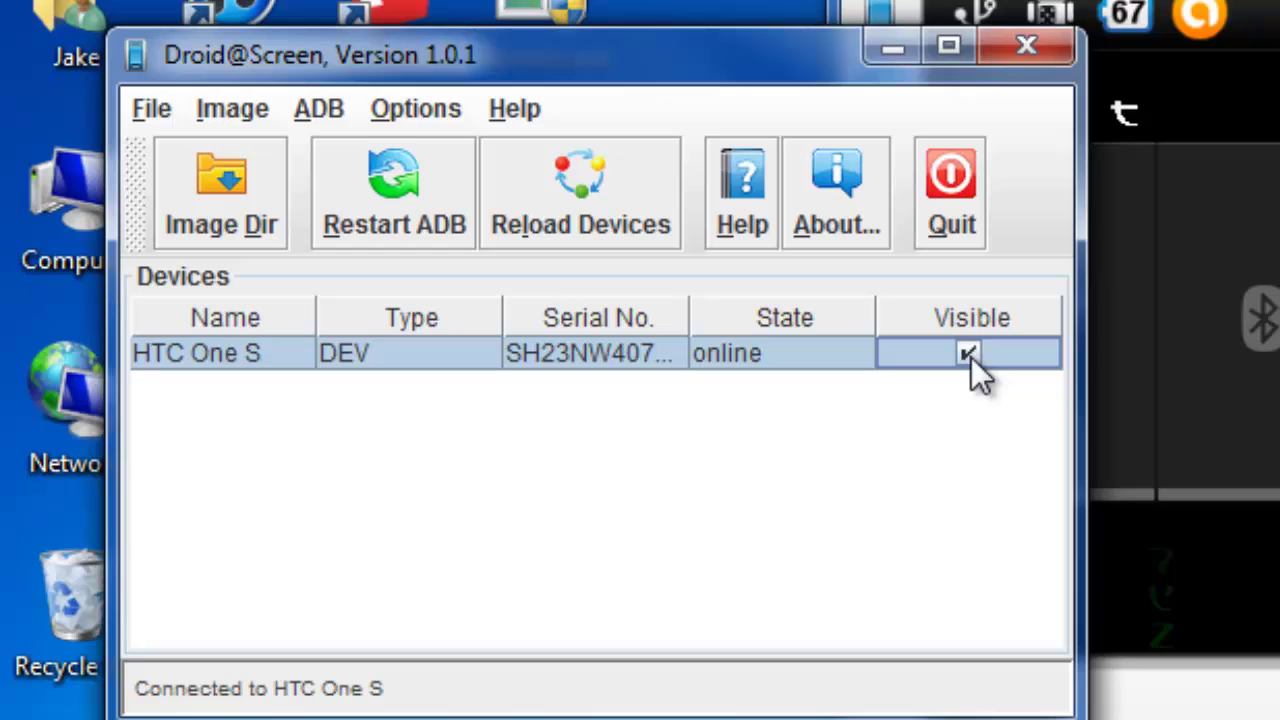
left_click(520, 150)
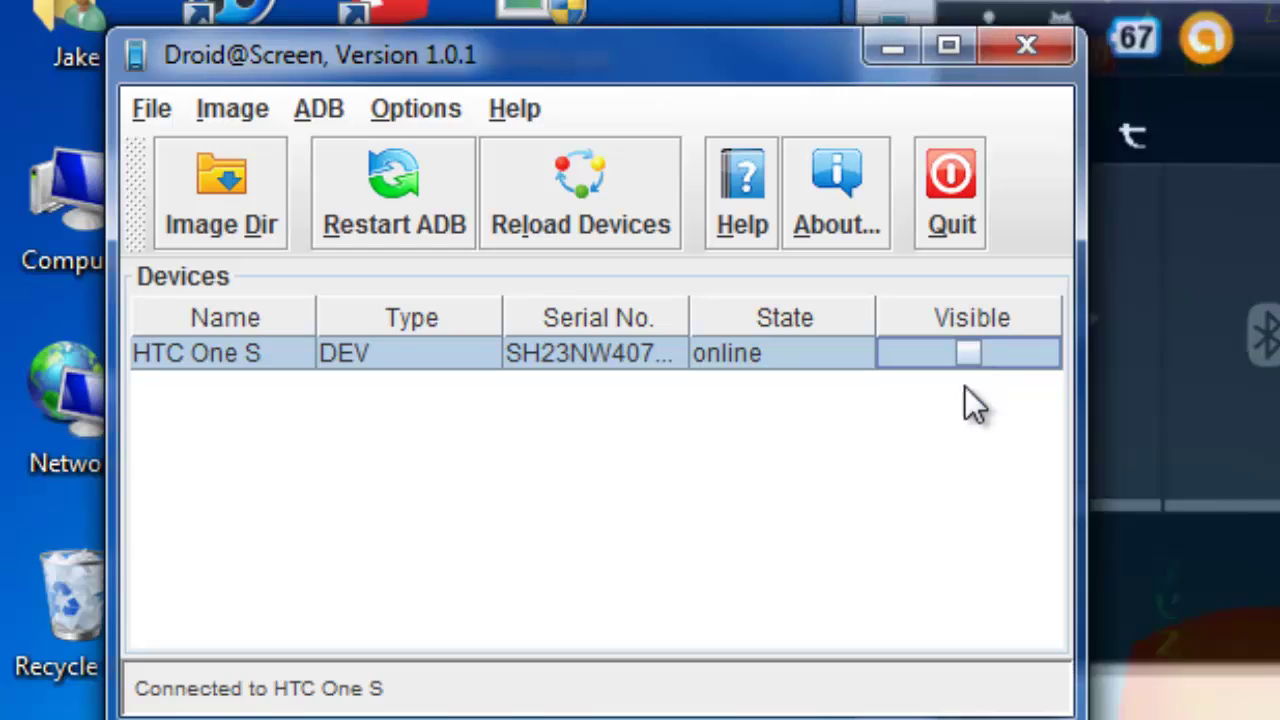
left_click(391, 218)
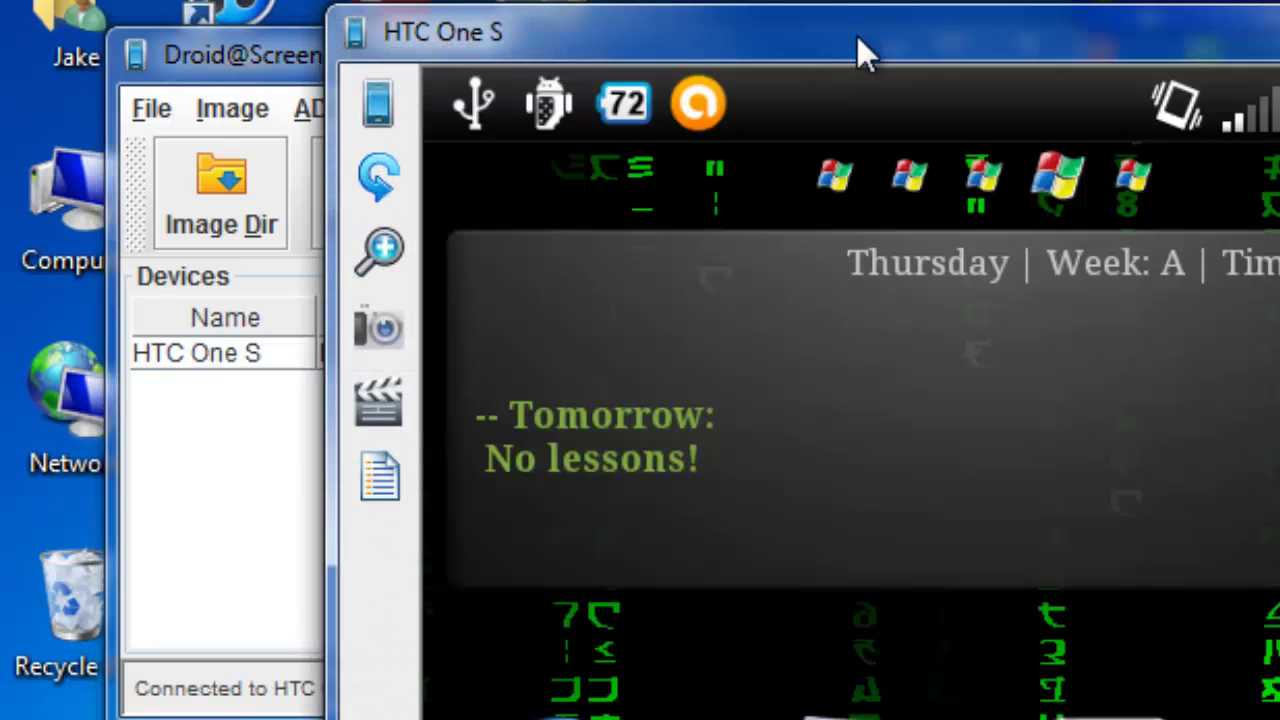
left_click_drag(857, 36, 1279, 30)
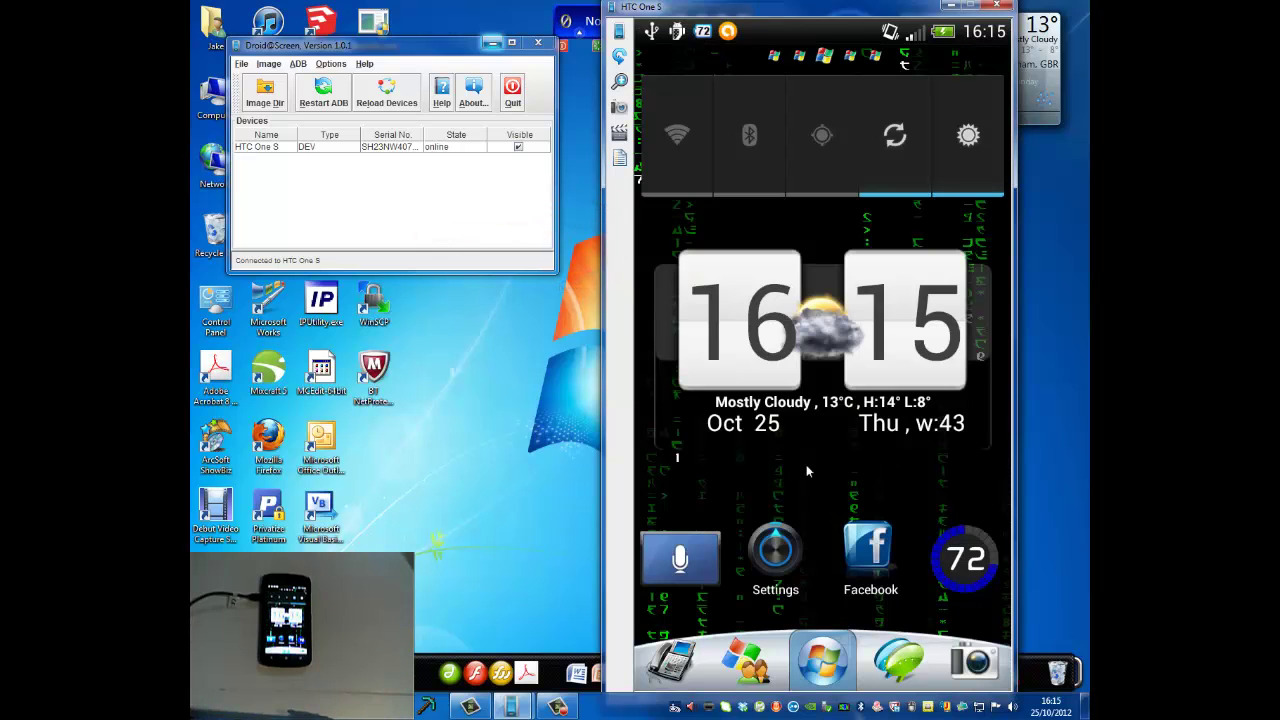
Step: Close the HTC One S mirror window and confirm OK in the Quit? dialog
left_click(1006, 8)
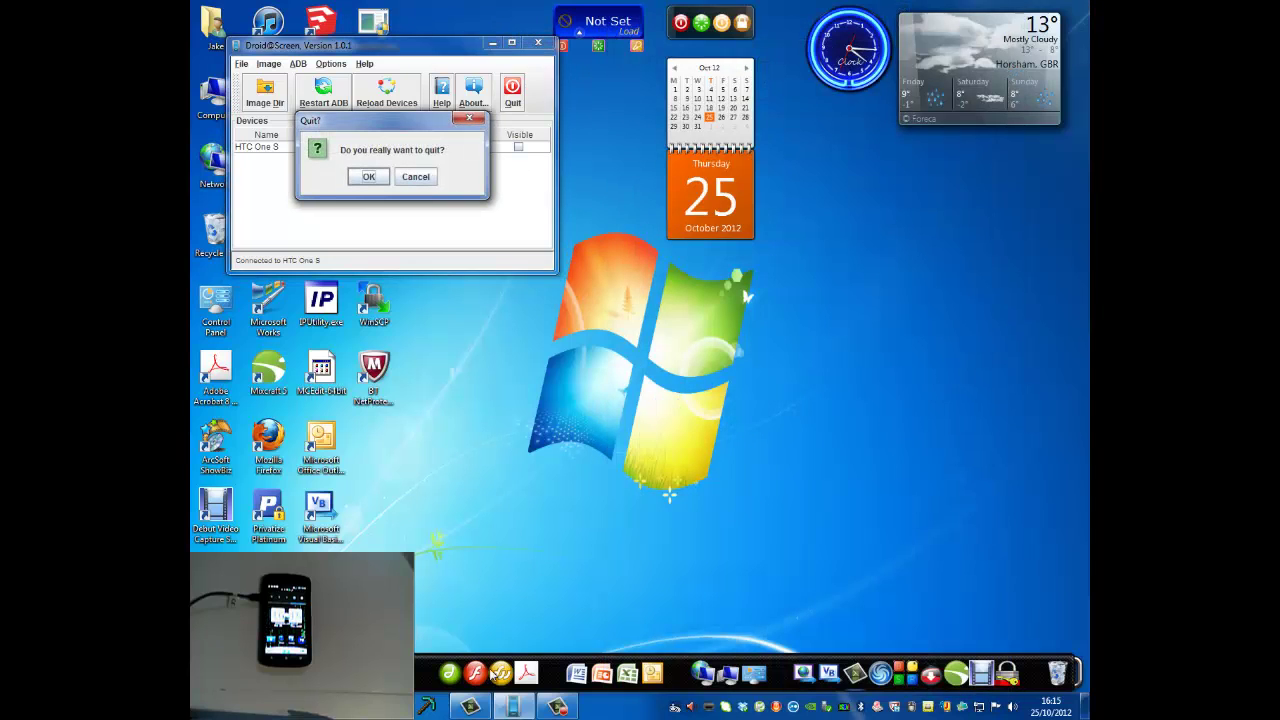
left_click(368, 176)
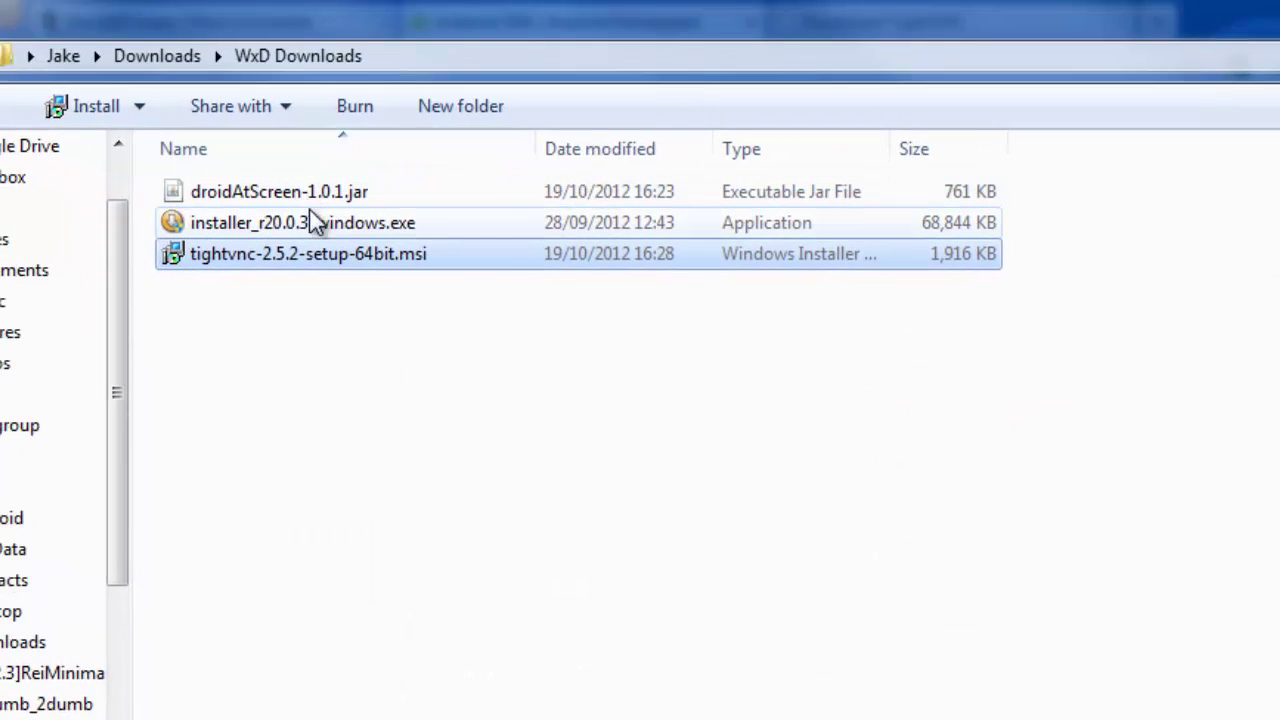
Step: Run installer_r20.0.3-windows.exe from the WxD Downloads folder
left_click(320, 226)
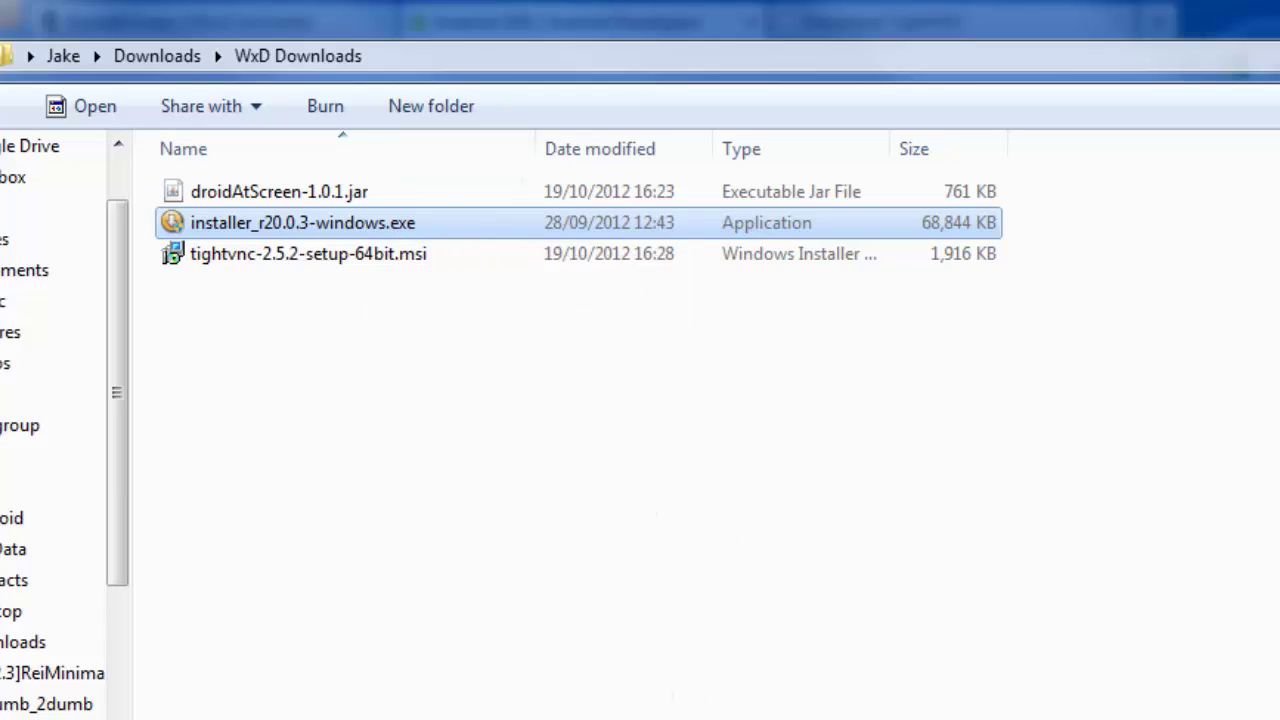
key("Return")
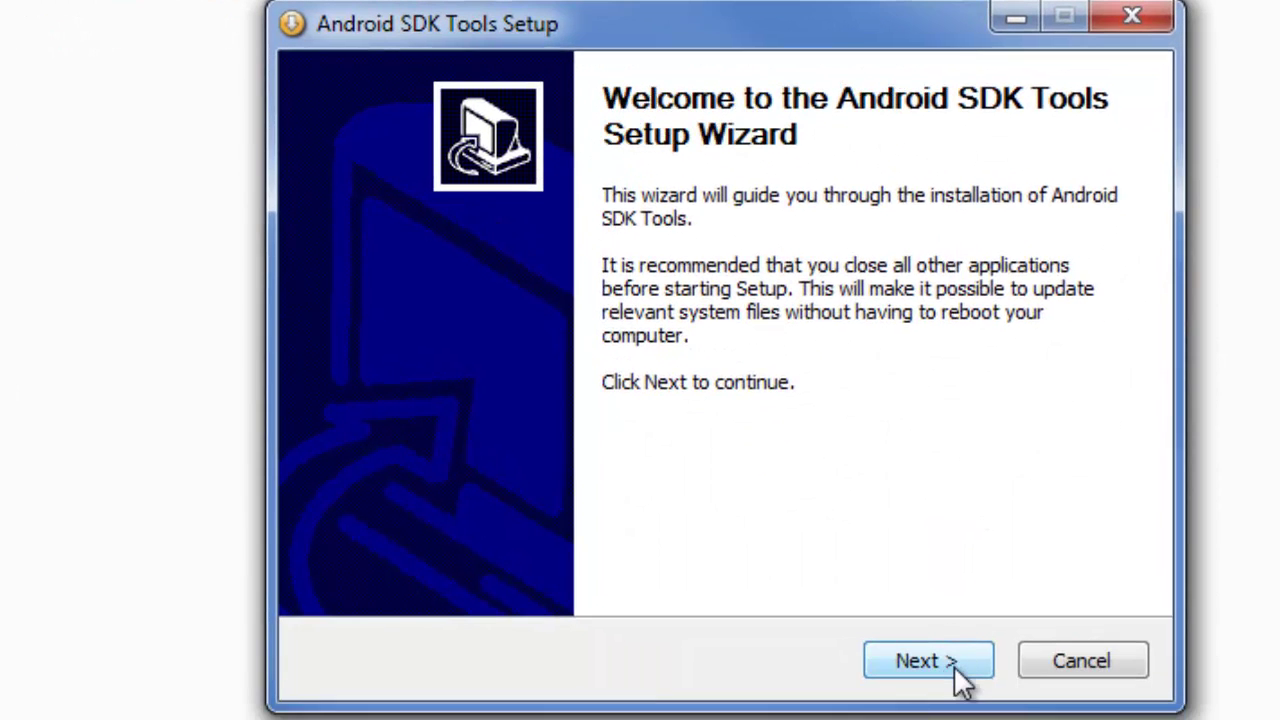
Step: Install Android SDK Tools with the detected JDK, current user only, default folders, and Start SDK Manager ticked
left_click(955, 662)
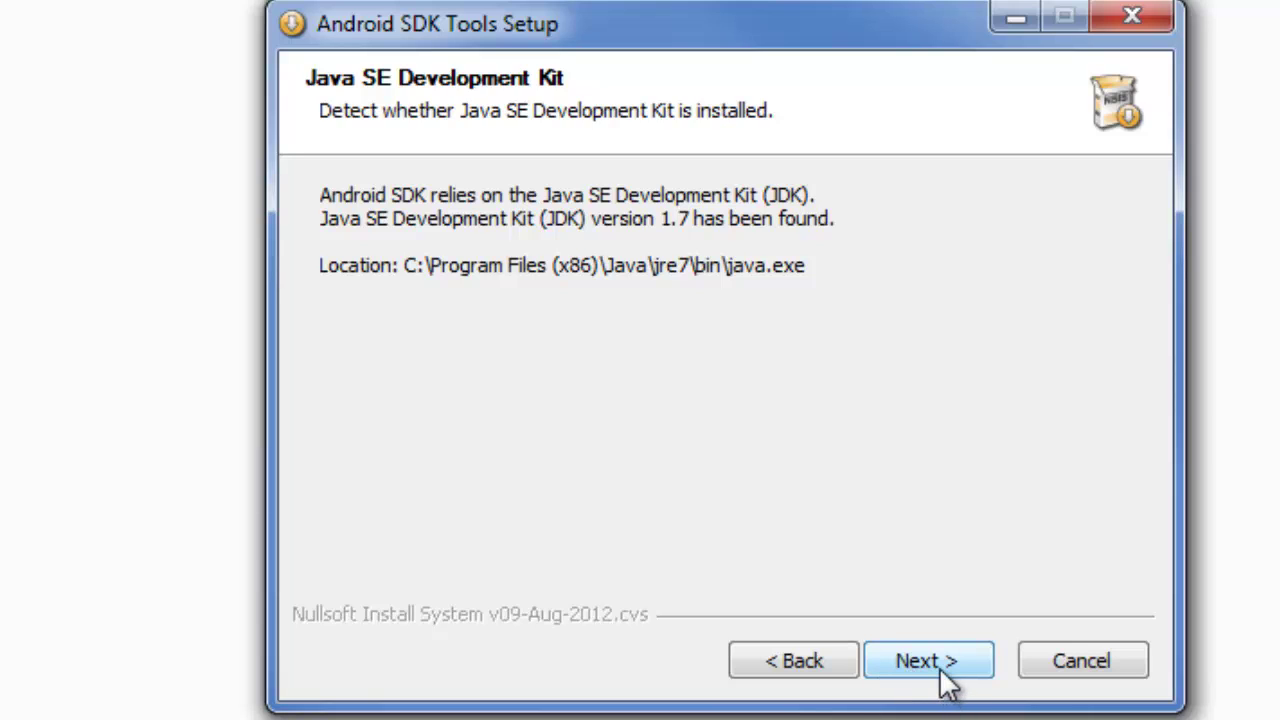
left_click(945, 683)
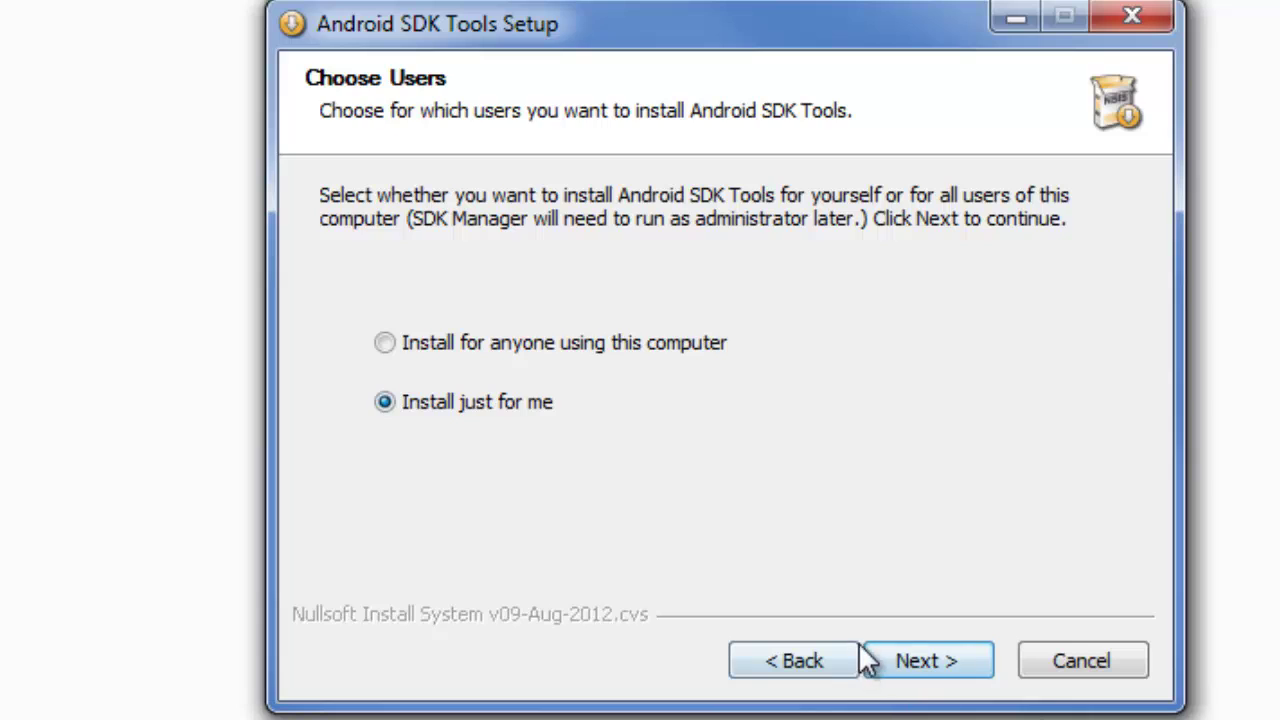
left_click(905, 661)
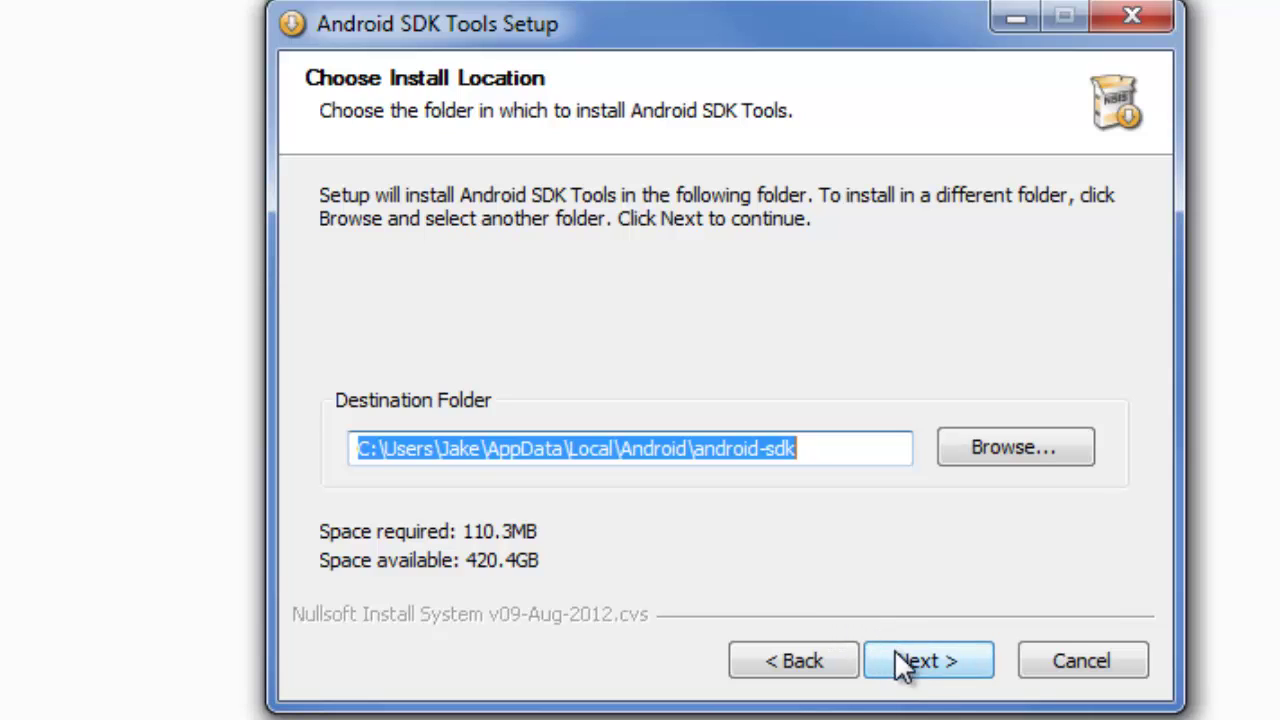
left_click(906, 654)
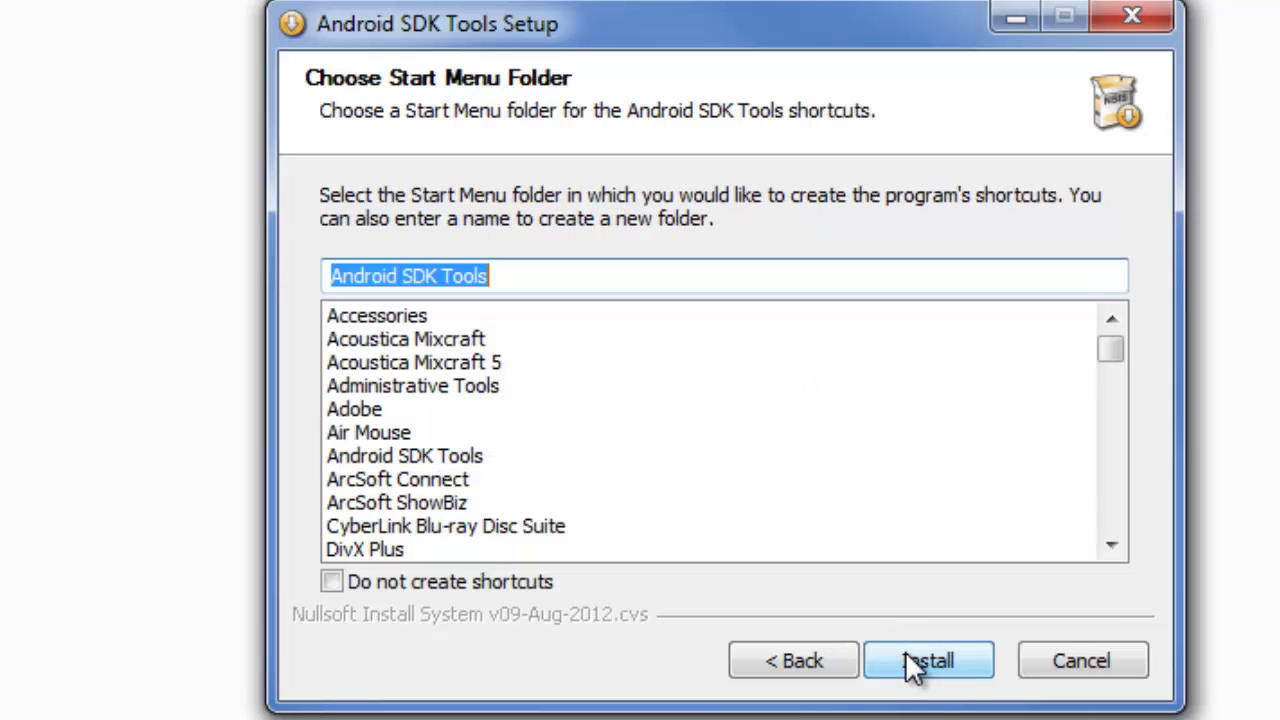
left_click(930, 664)
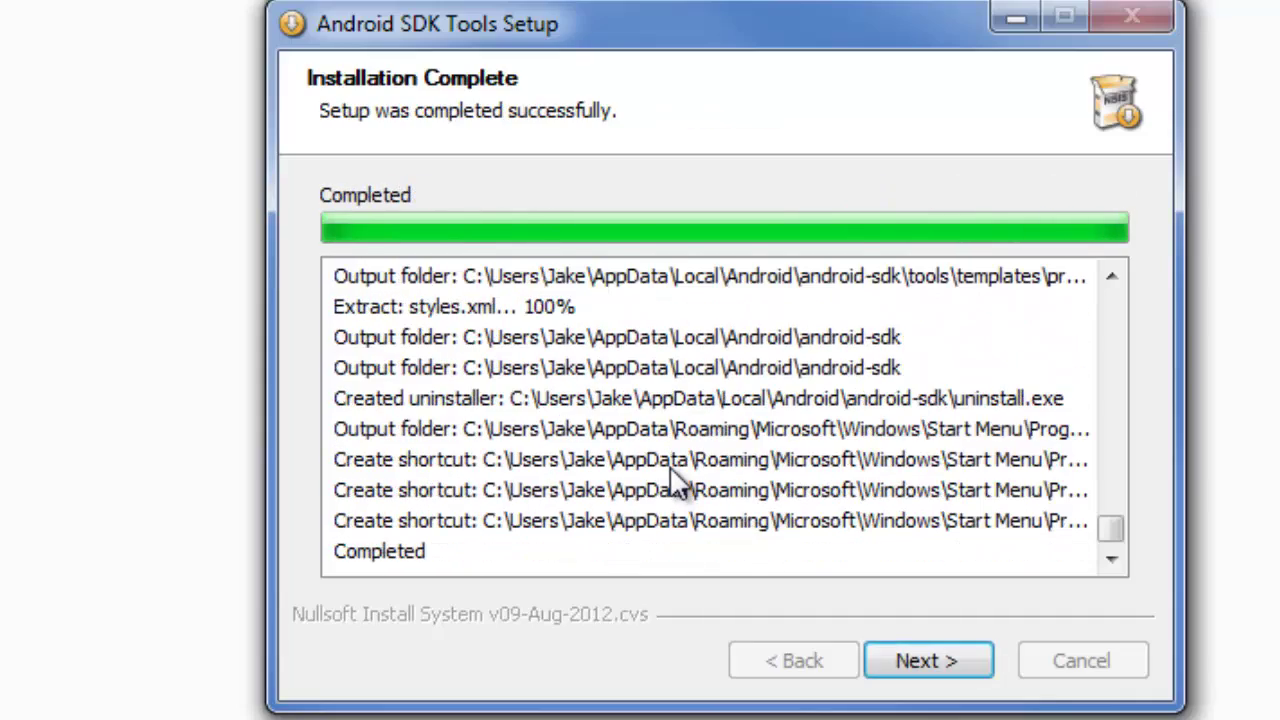
left_click(955, 670)
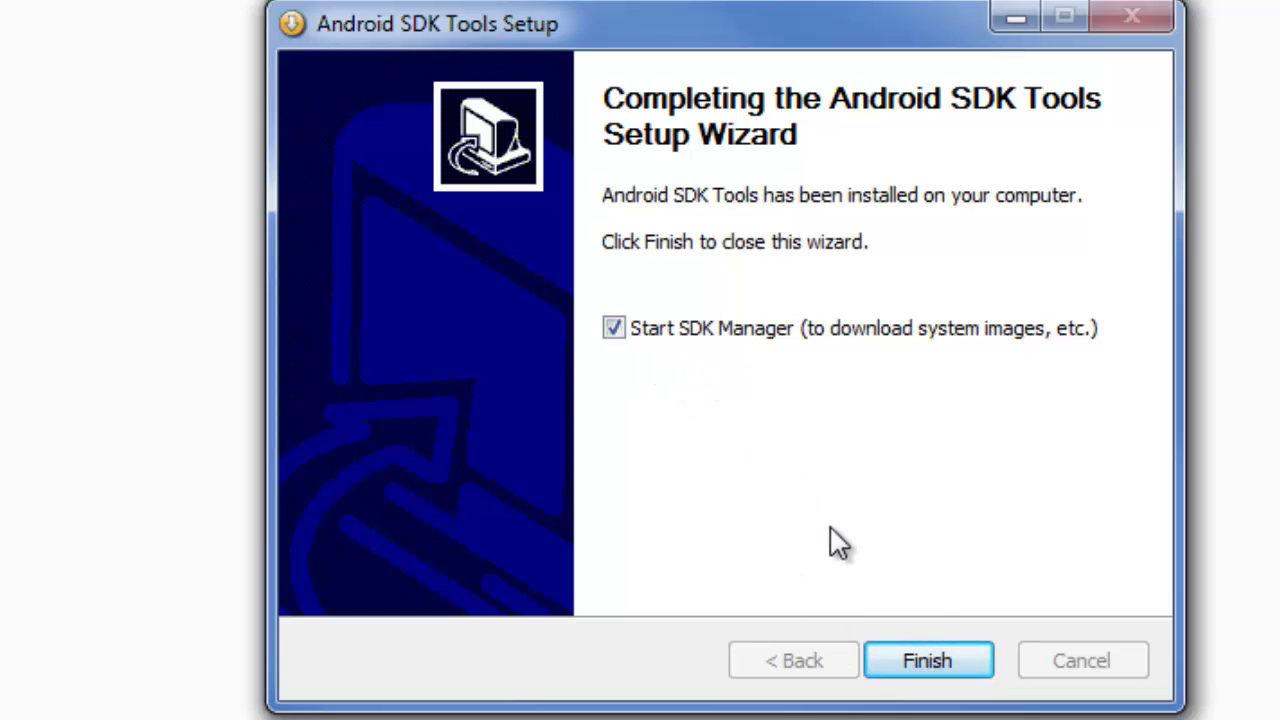
left_click(928, 662)
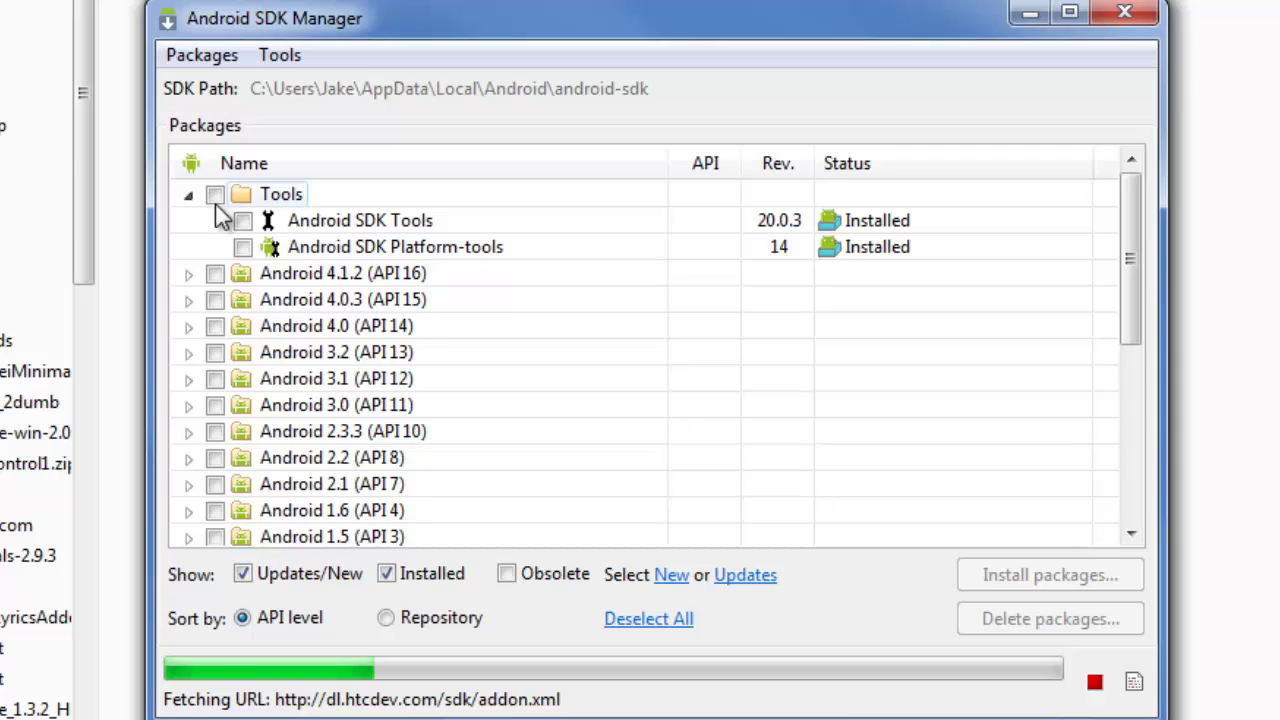
Step: Collapse Extras, tick the Tools group showing SDK Tools 20.0.3 and Platform-tools 14, then close SDK Manager
left_click_drag(1139, 246, 1142, 380)
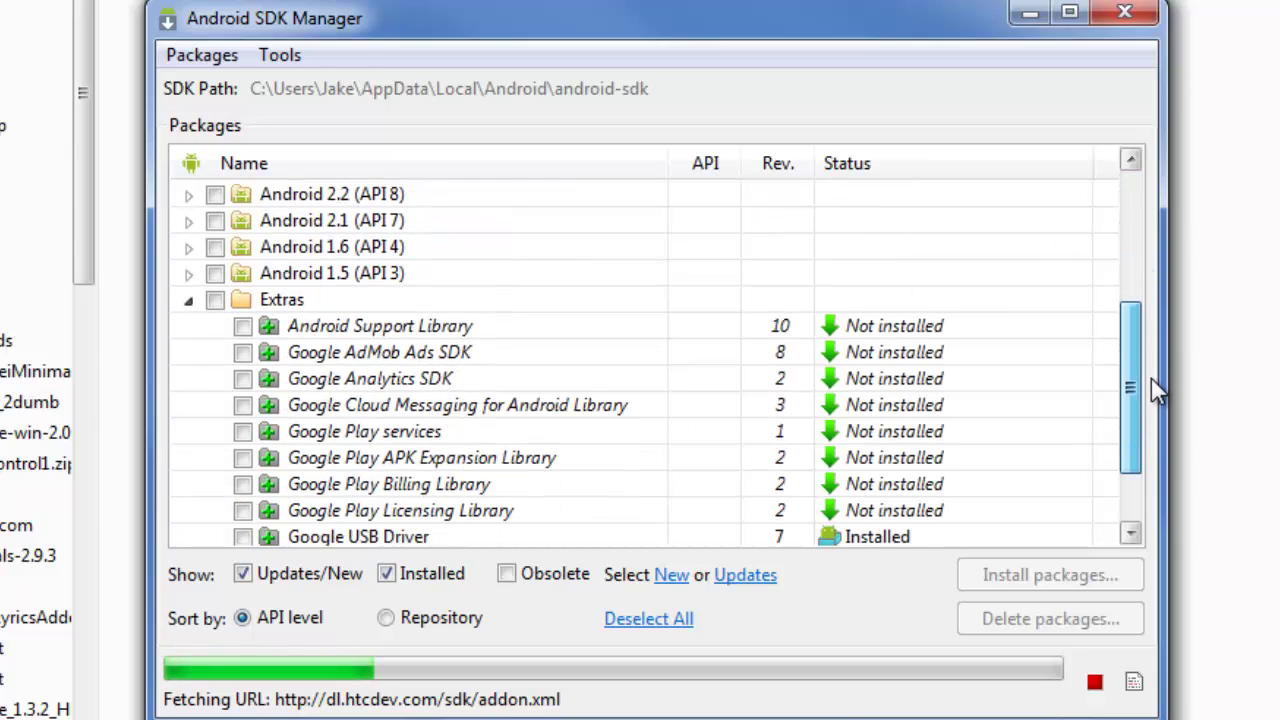
left_click(188, 300)
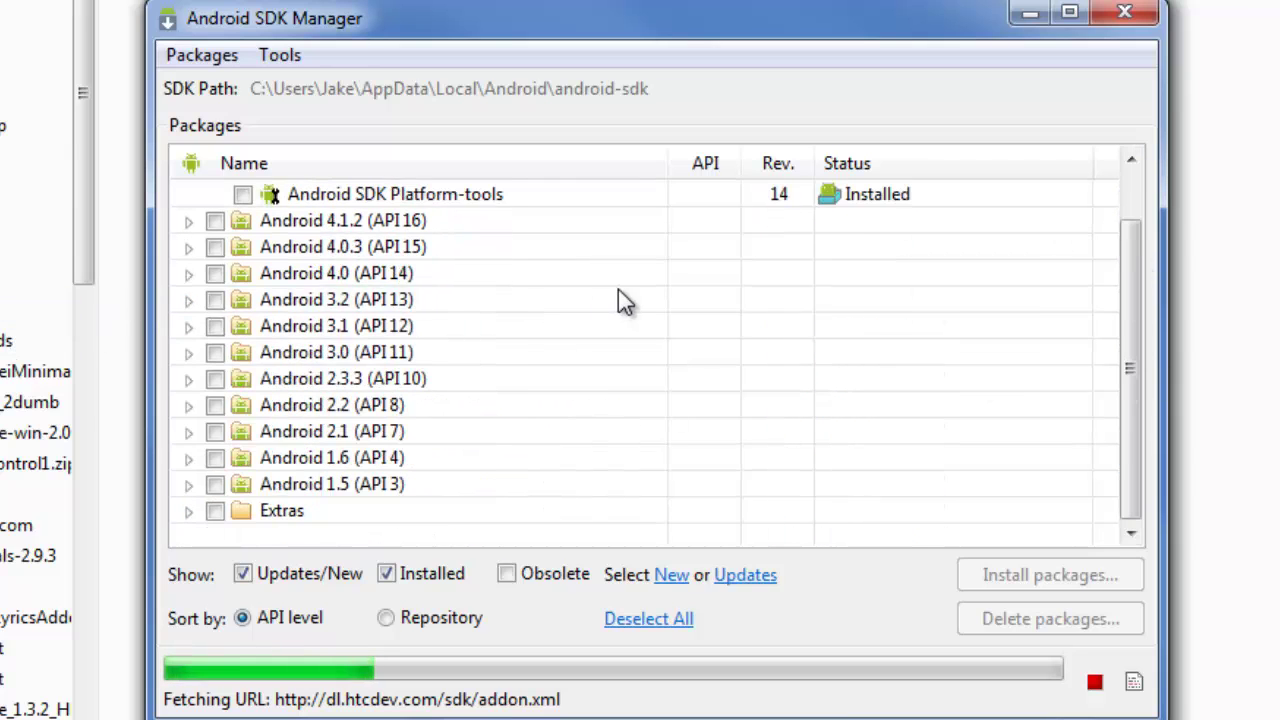
scroll(612, 349, "up", 1)
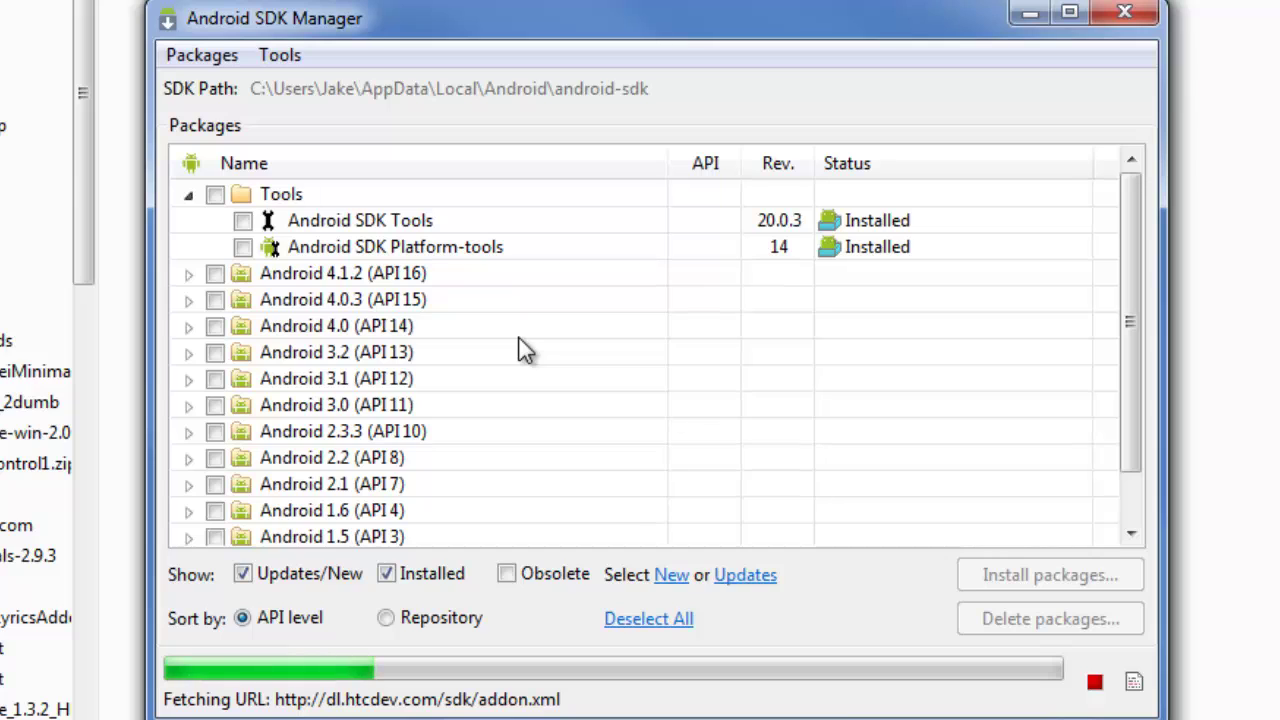
left_click(215, 195)
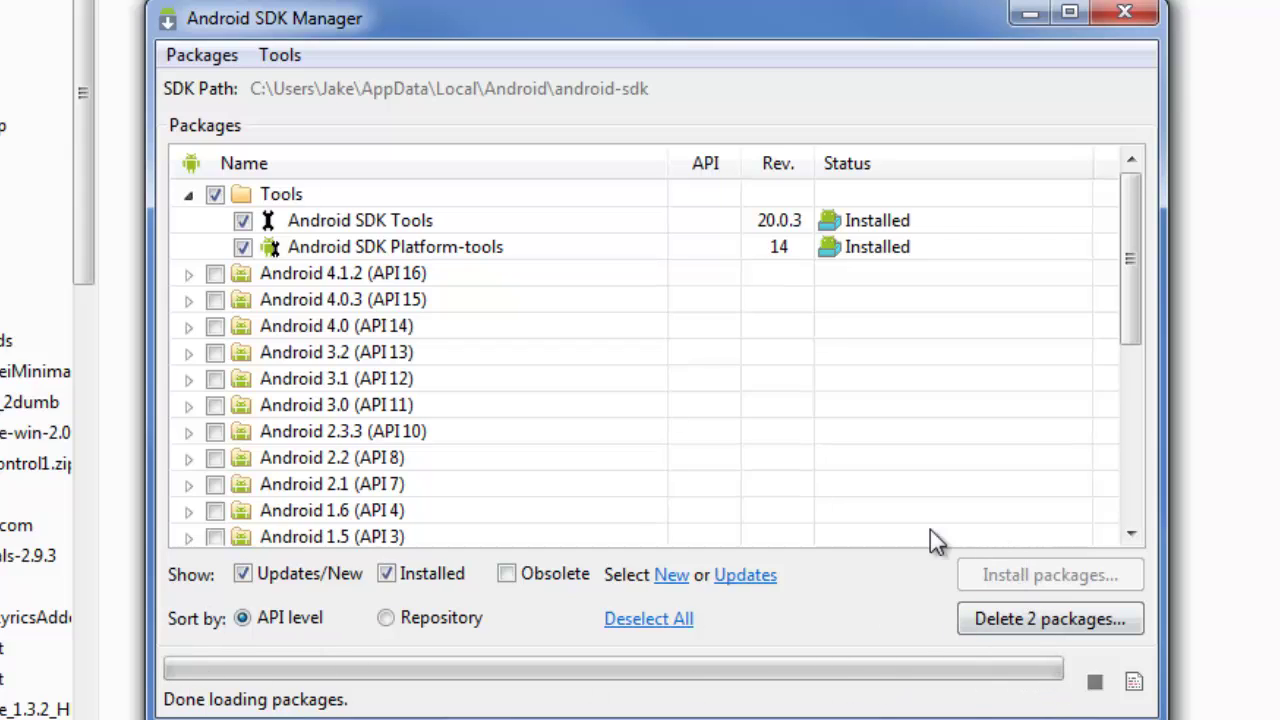
left_click(1127, 14)
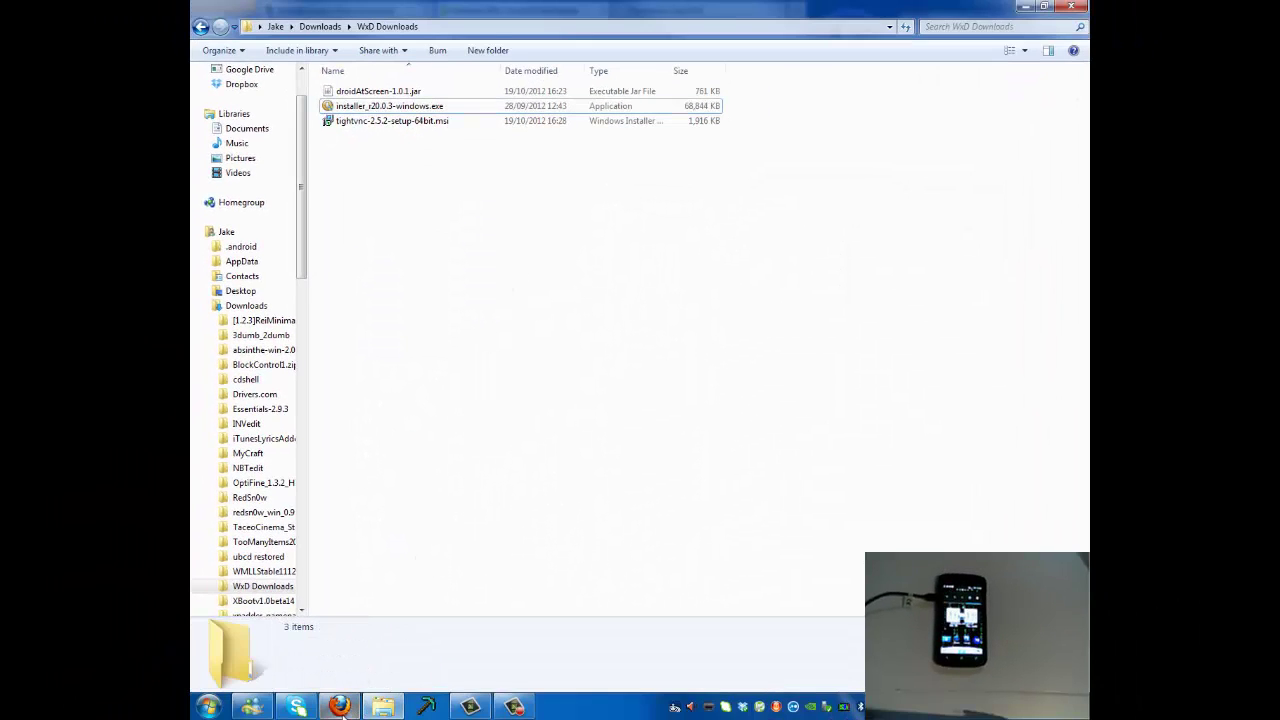
Step: In Firefox, open the Droid@Screen project page and scroll through its Prerequisites section
left_click(340, 706)
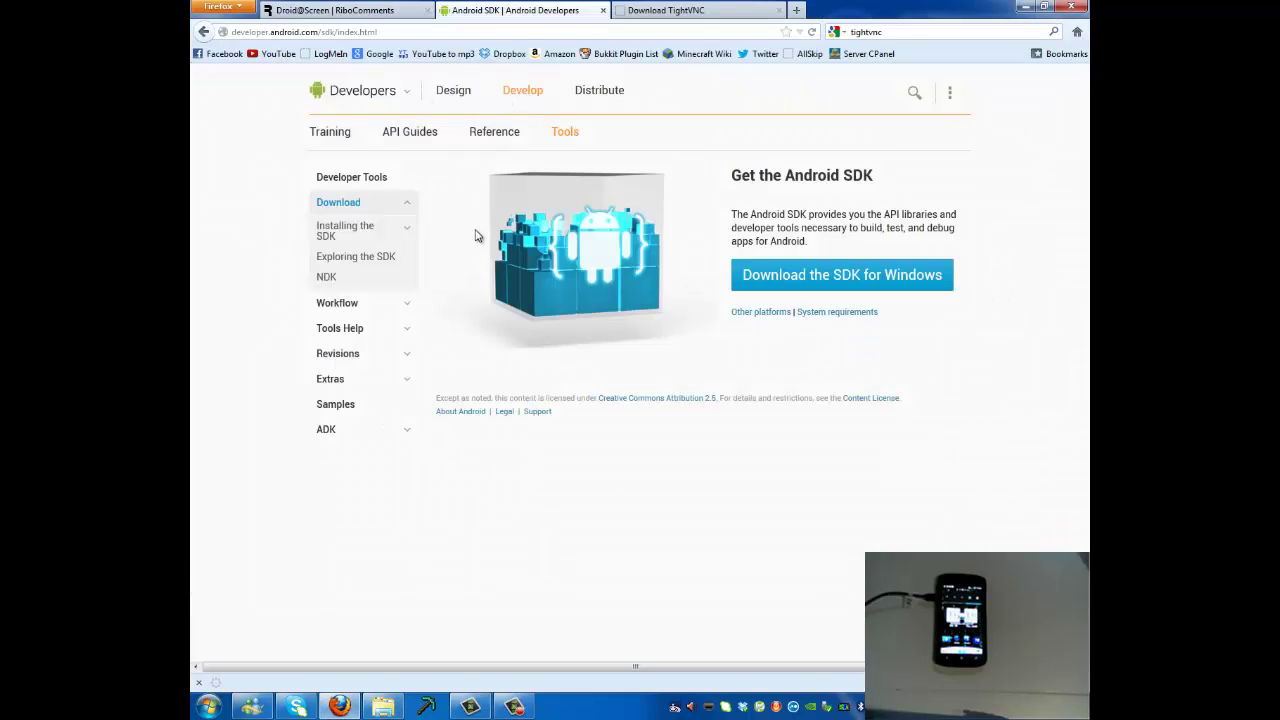
left_click(335, 10)
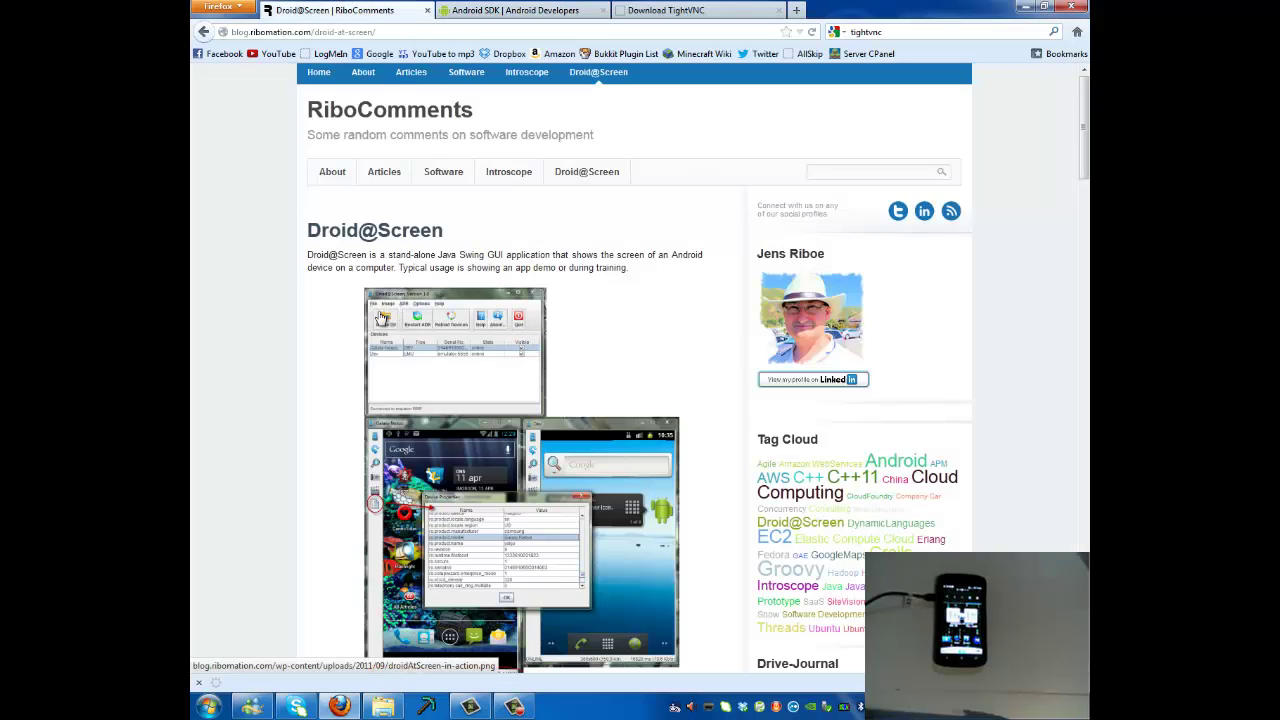
scroll(386, 323, "down", 2)
scroll(386, 323, "down", 5)
scroll(386, 315, "up", 6)
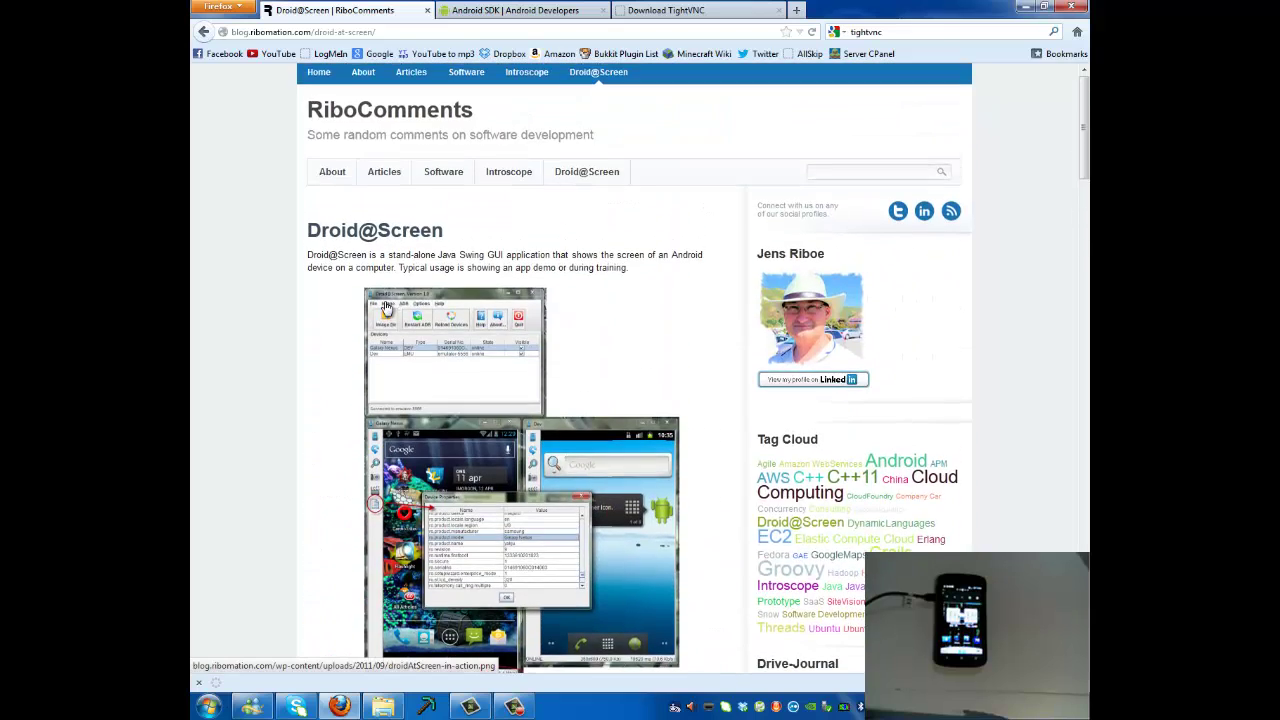
scroll(386, 305, "down", 2)
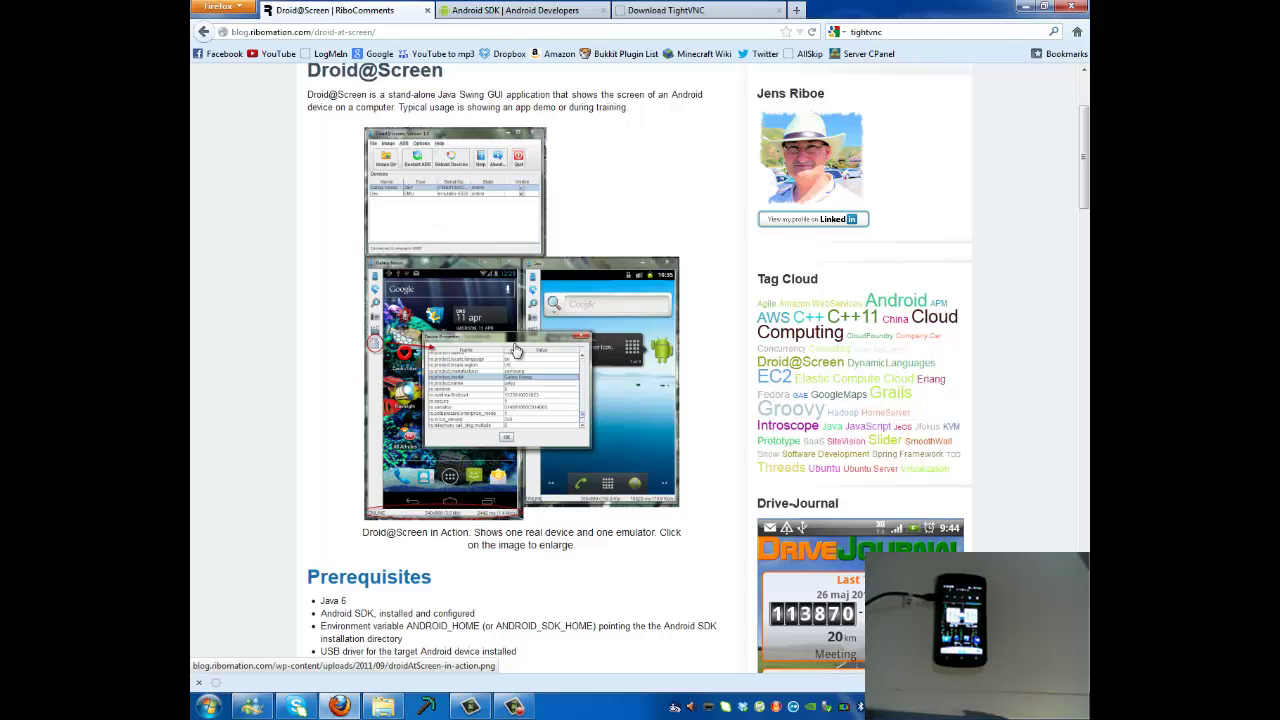
scroll(443, 300, "down", 3)
scroll(443, 300, "down", 1)
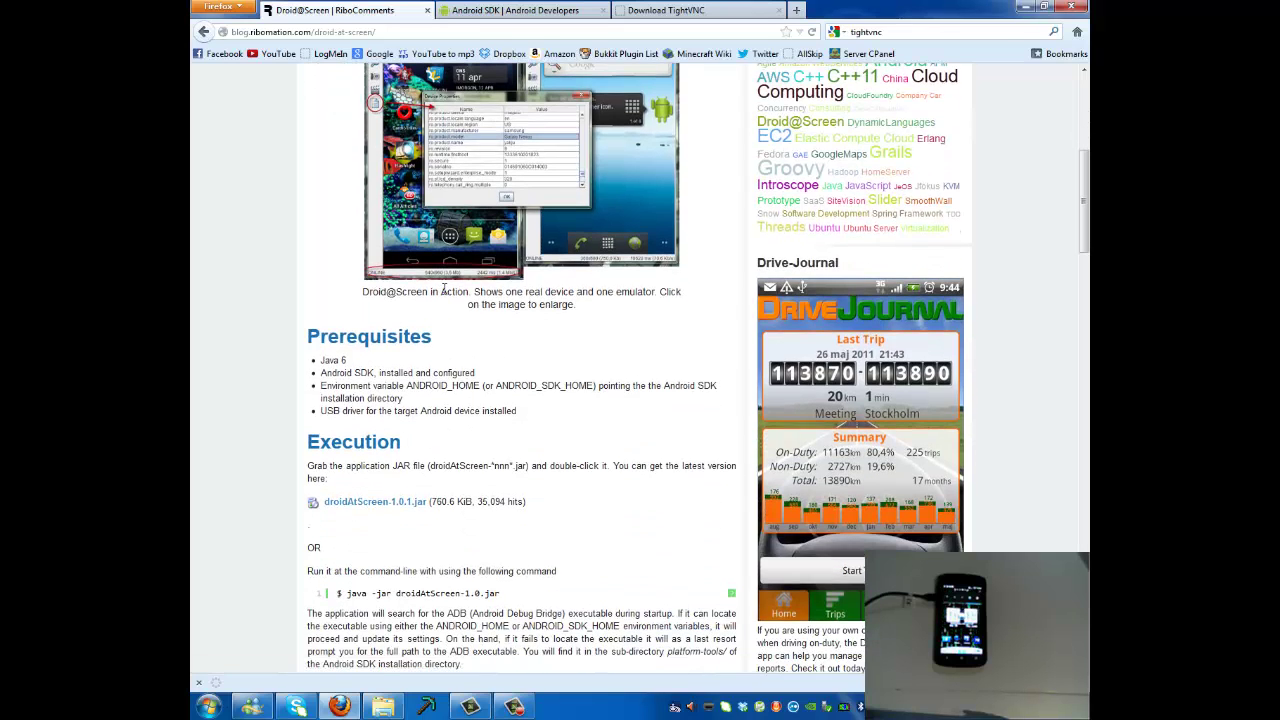
scroll(443, 290, "down", 3)
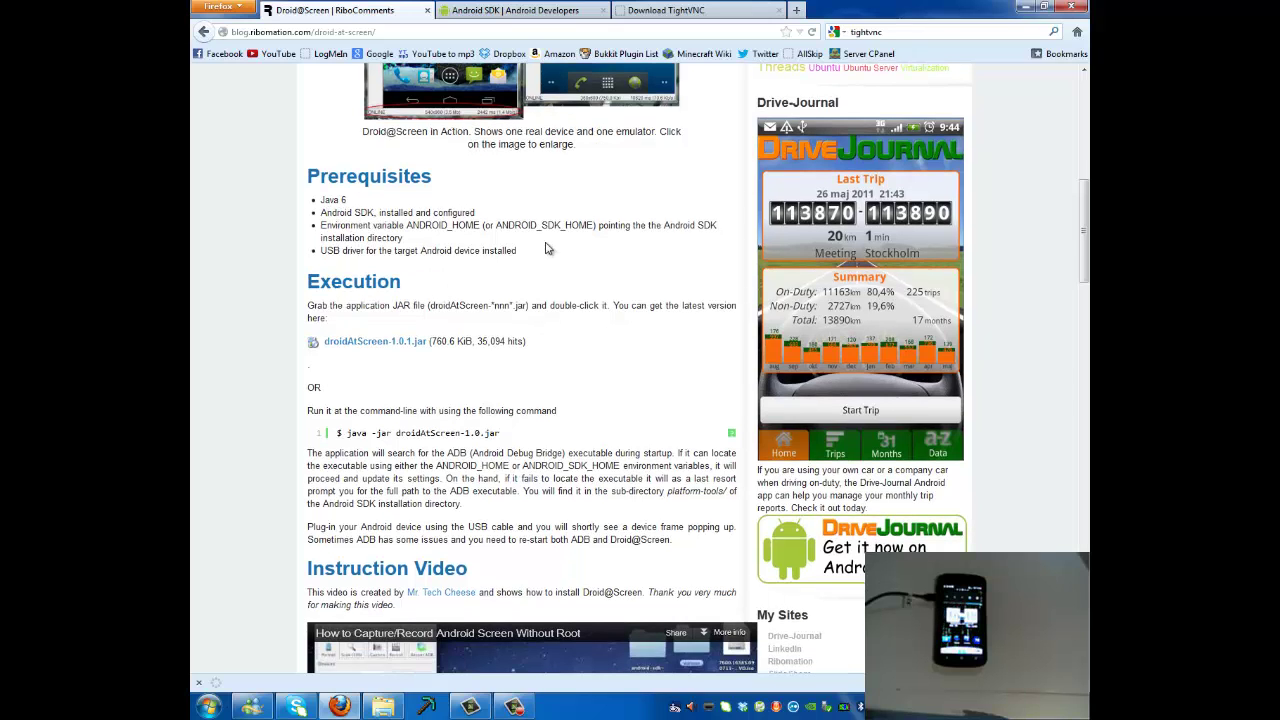
left_click_drag(516, 251, 318, 202)
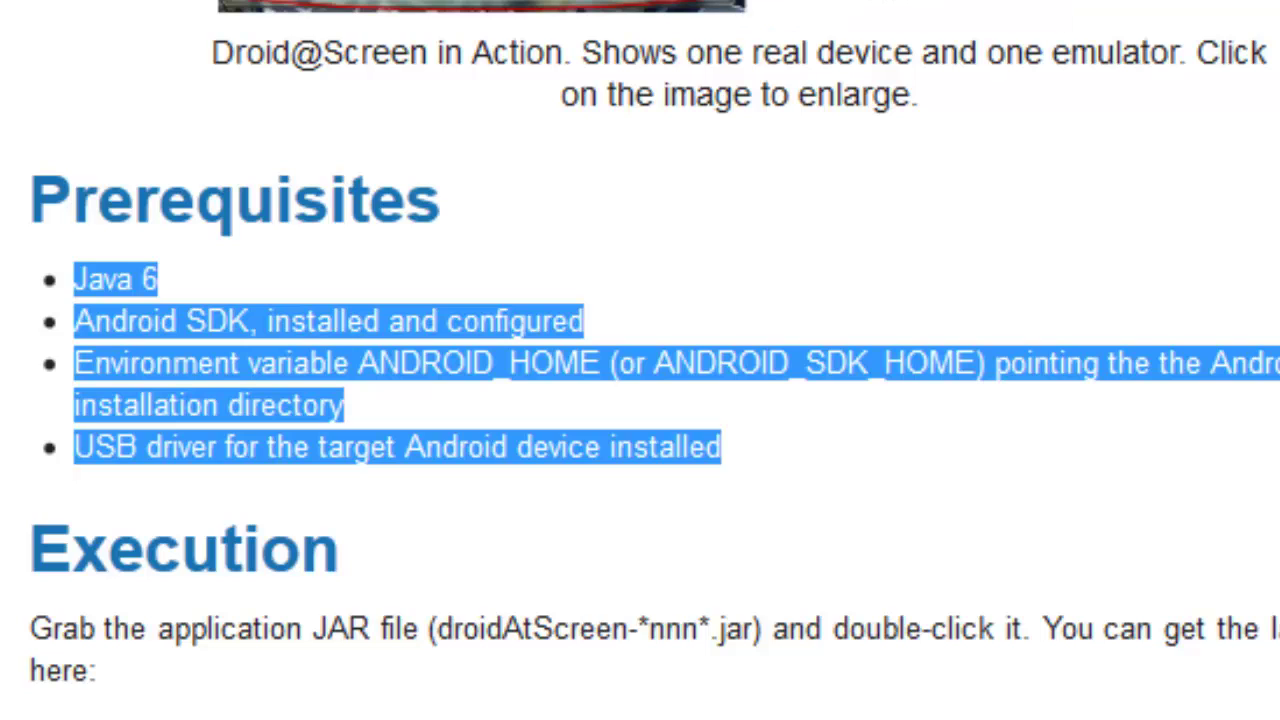
left_click(452, 390)
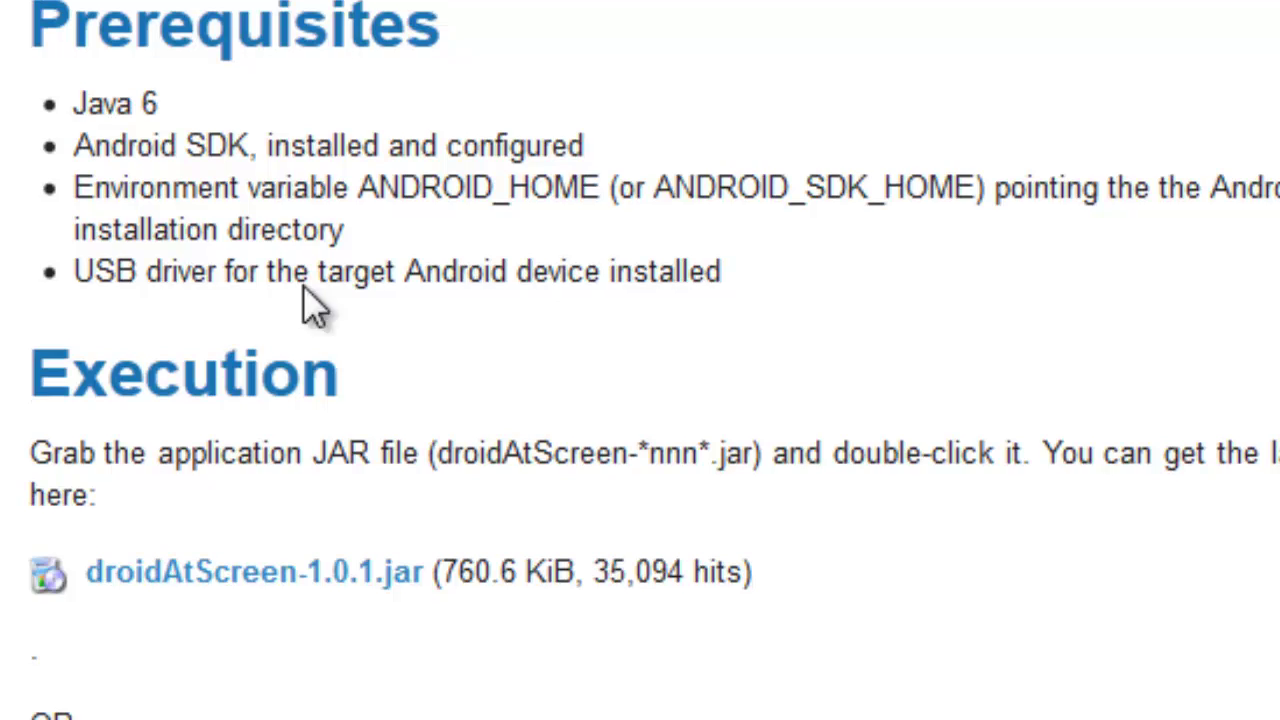
Step: Click the droidAtScreen-1.0.1.jar link in the Execution section to bring up its download prompt
left_click(240, 590)
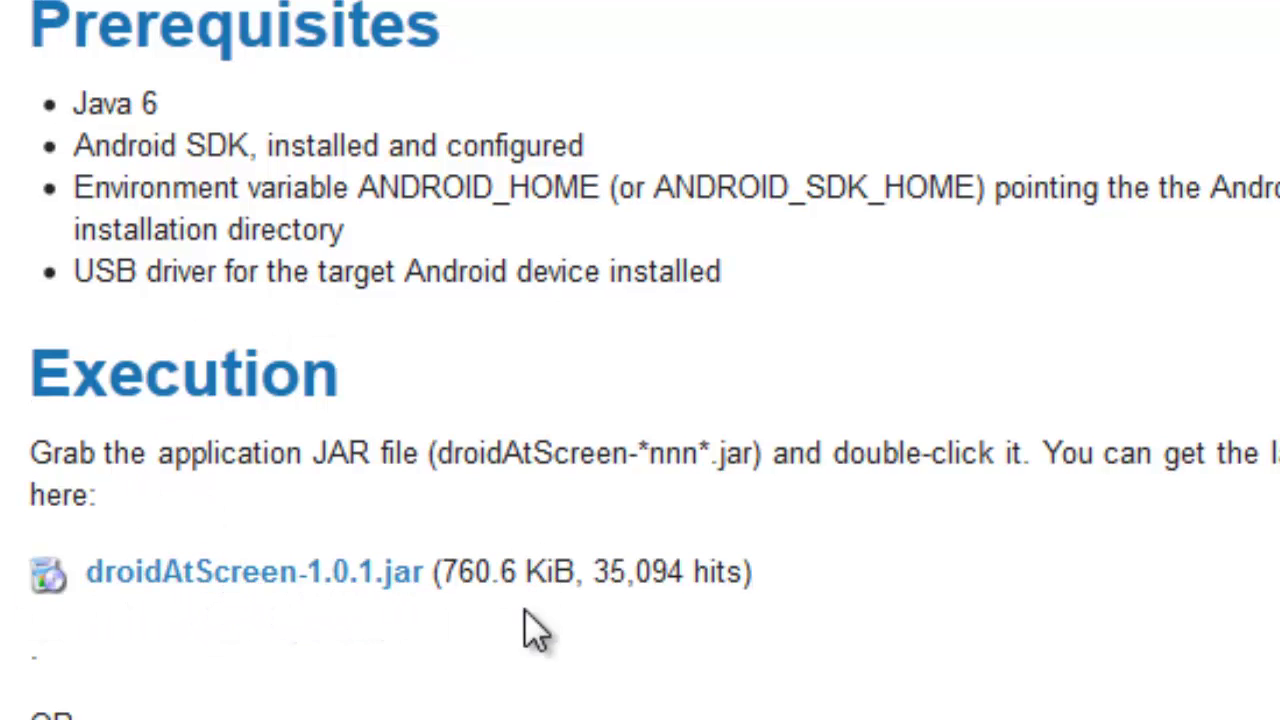
left_click_drag(780, 597, 440, 588)
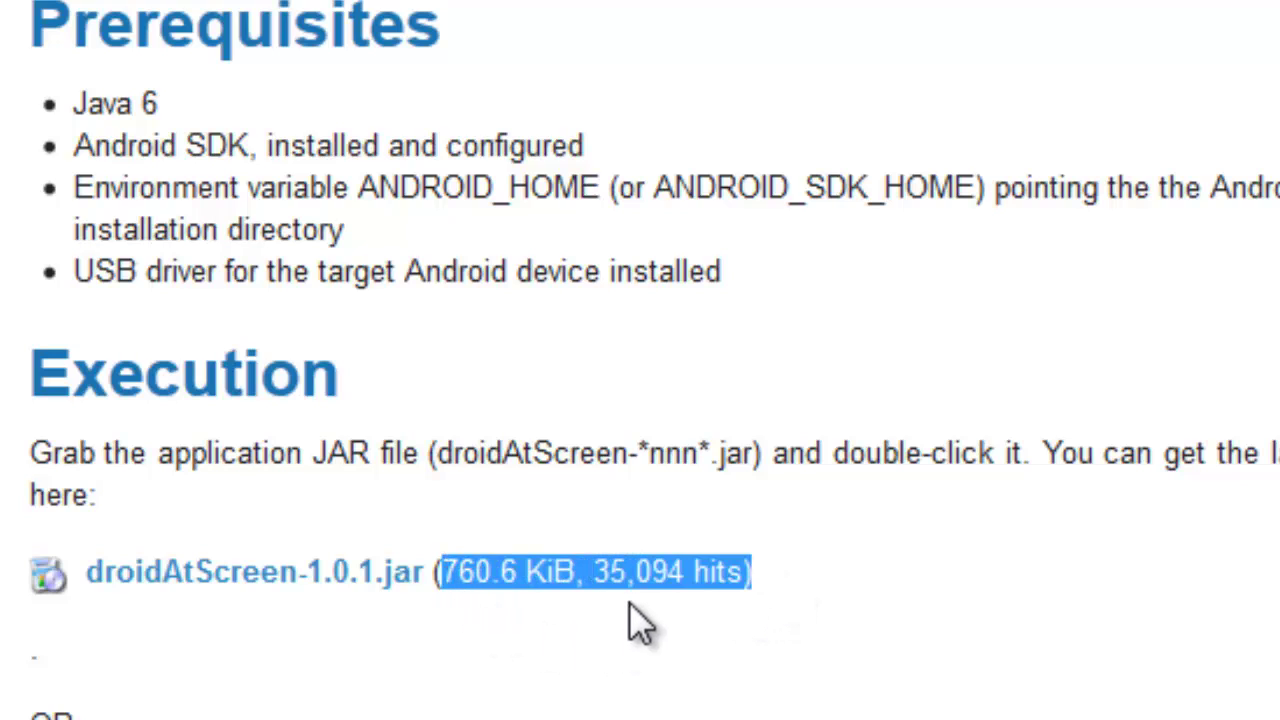
left_click(489, 622)
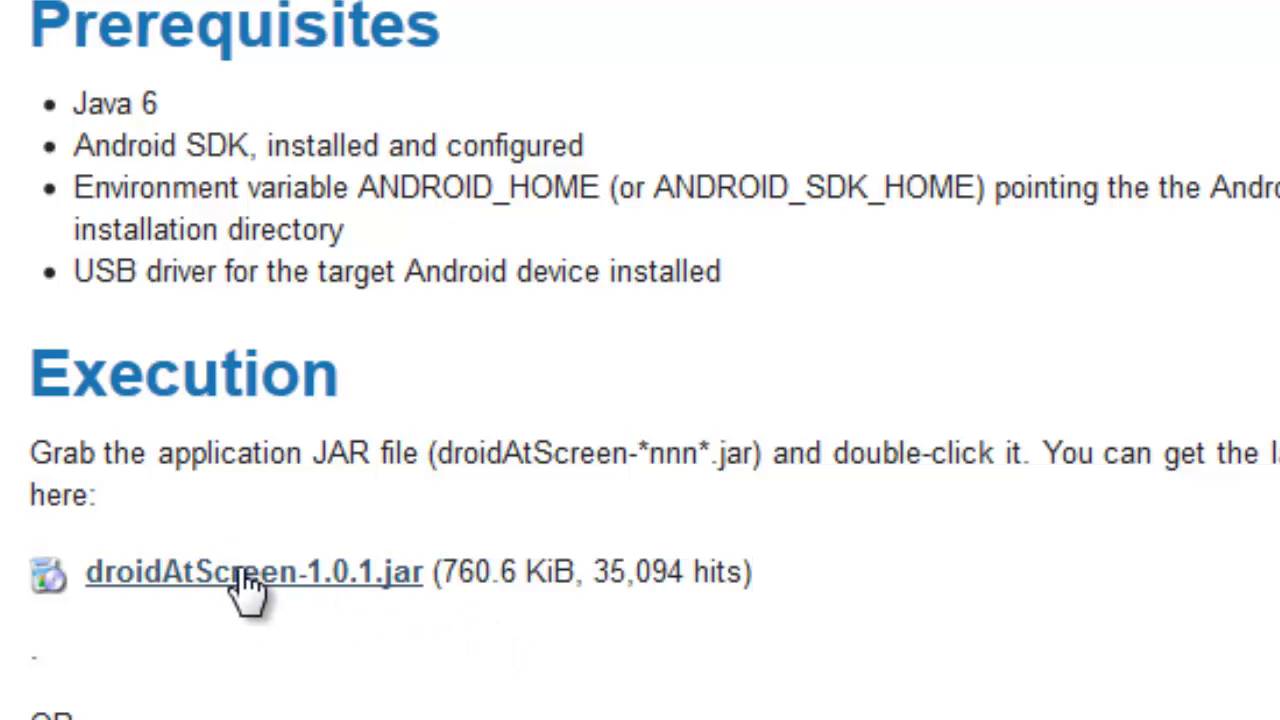
left_click(243, 578)
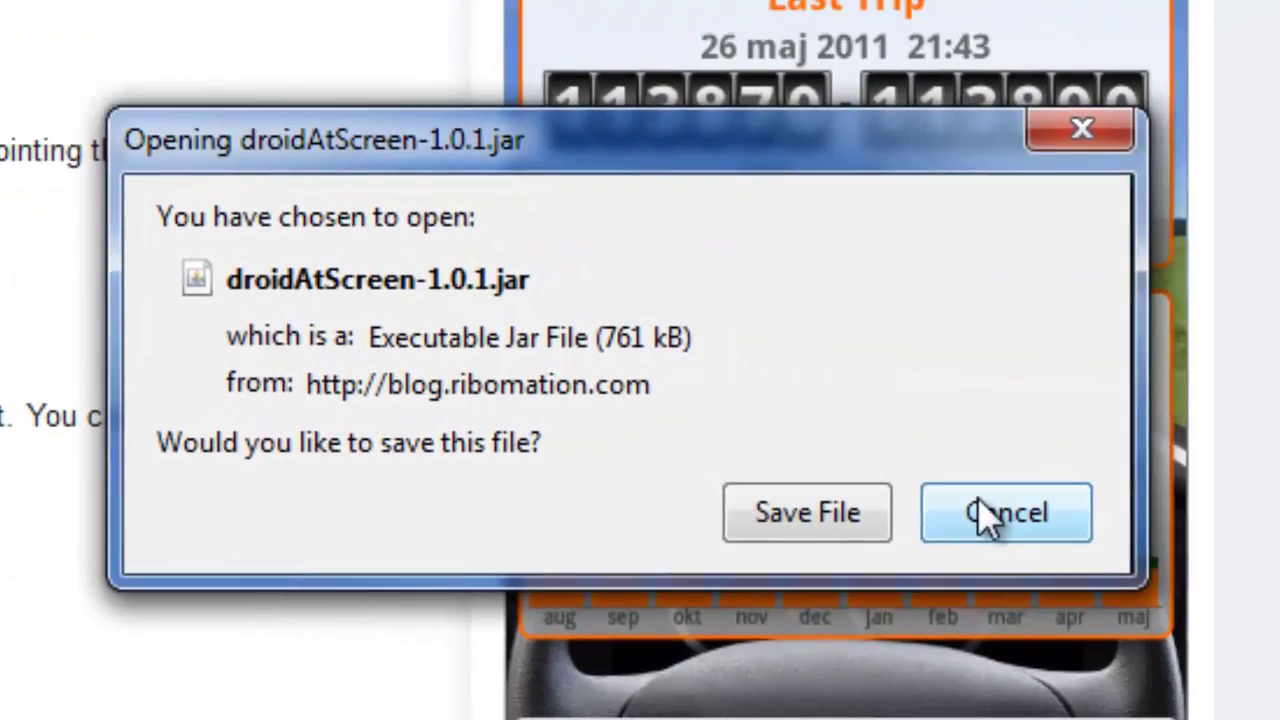
Step: Cancel the download, launch droidAtScreen-1.0.1.jar from Explorer, and restart ADB until the HTC One S appears online
left_click(986, 514)
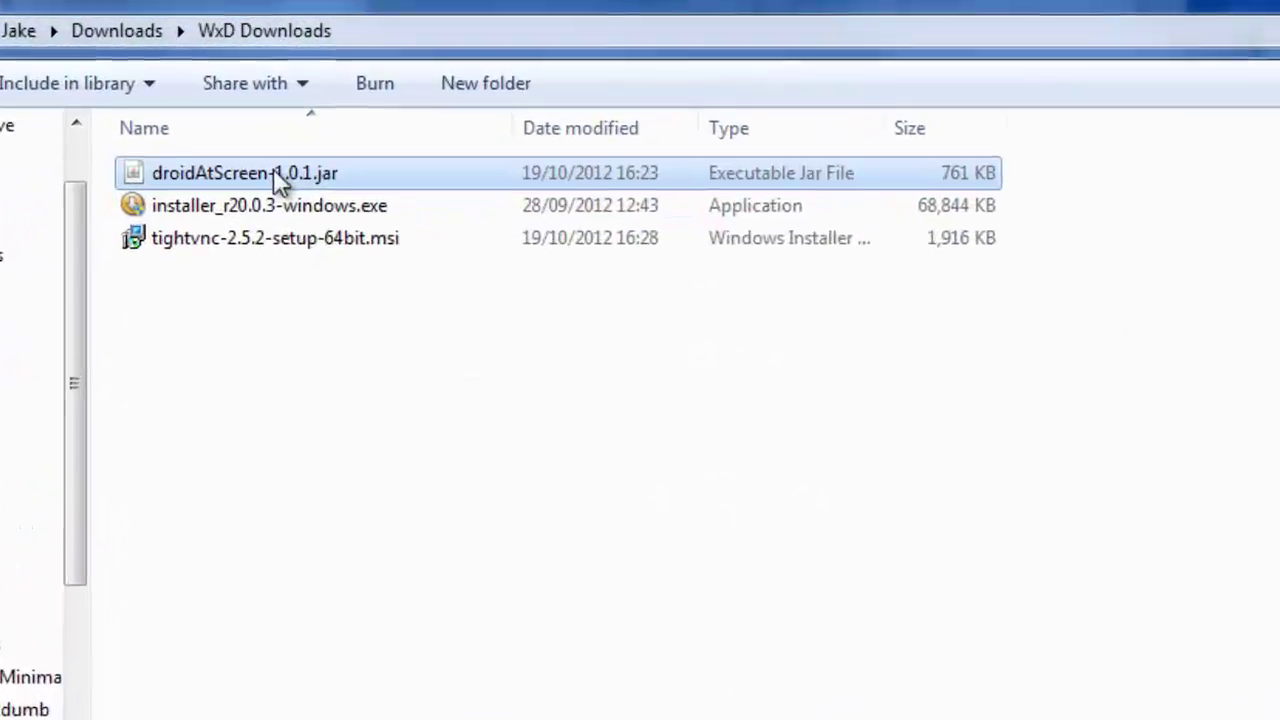
left_click(275, 175)
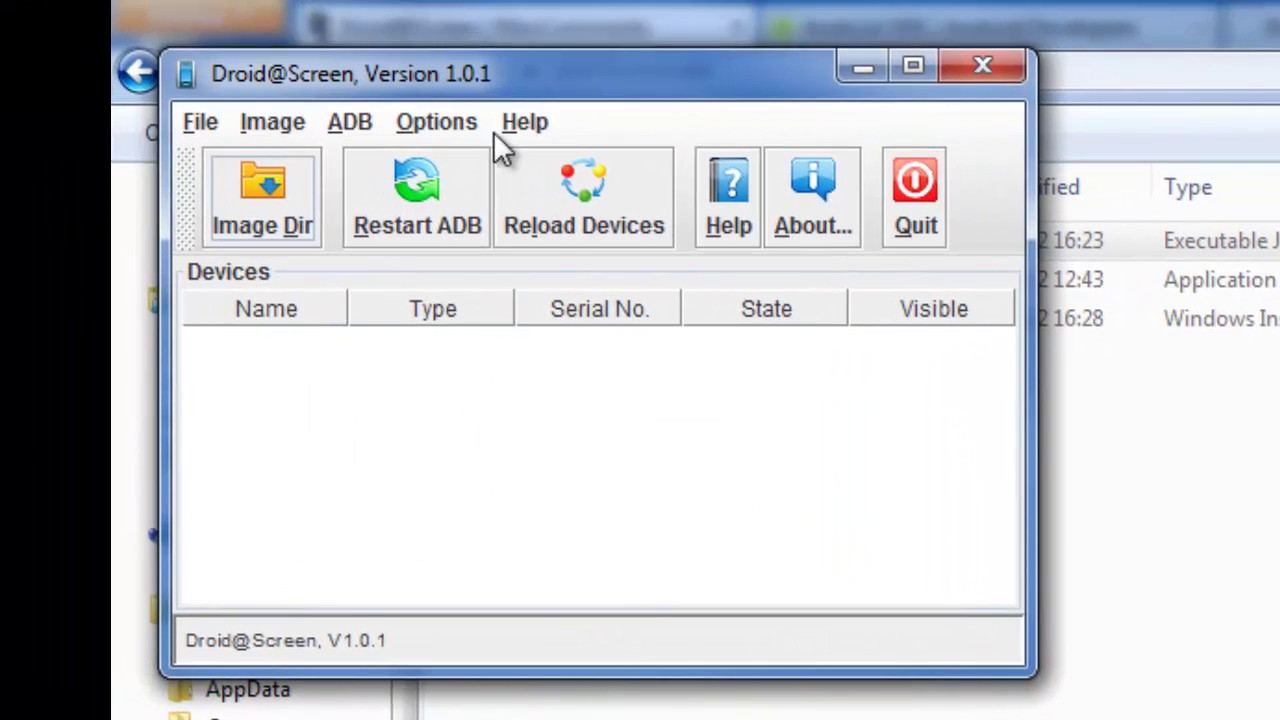
left_click_drag(530, 84, 1279, 551)
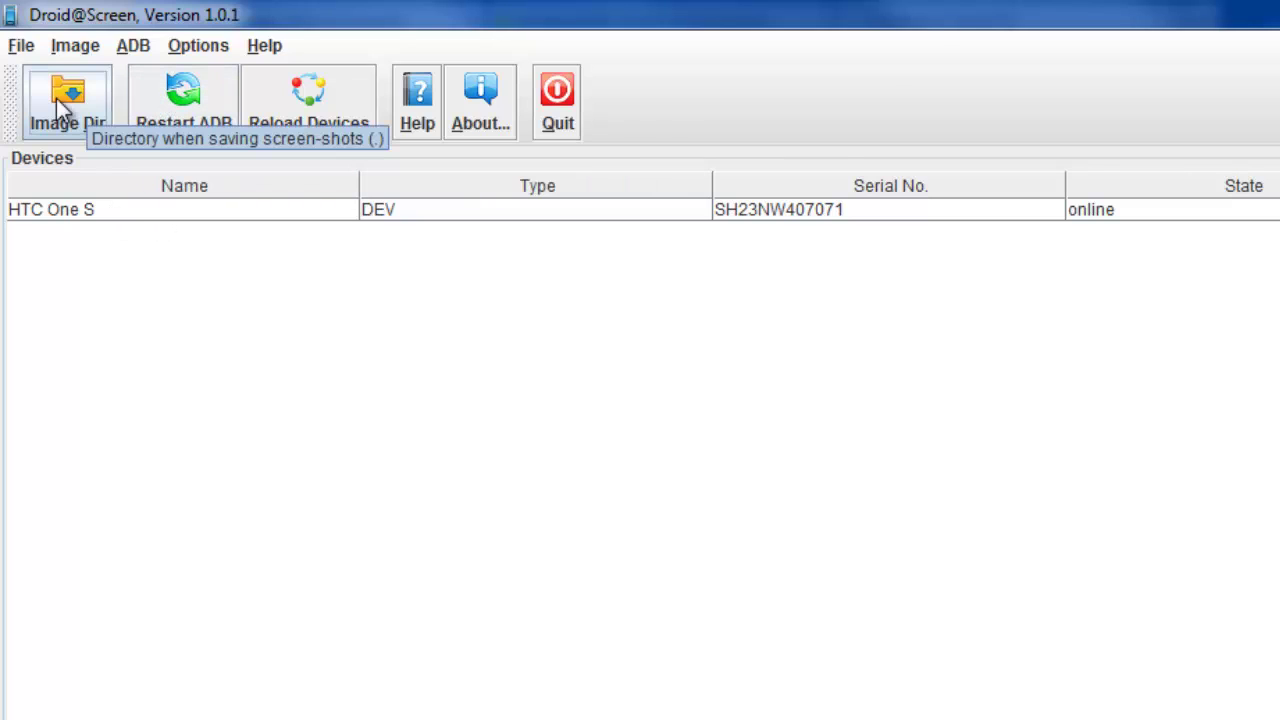
left_click(195, 120)
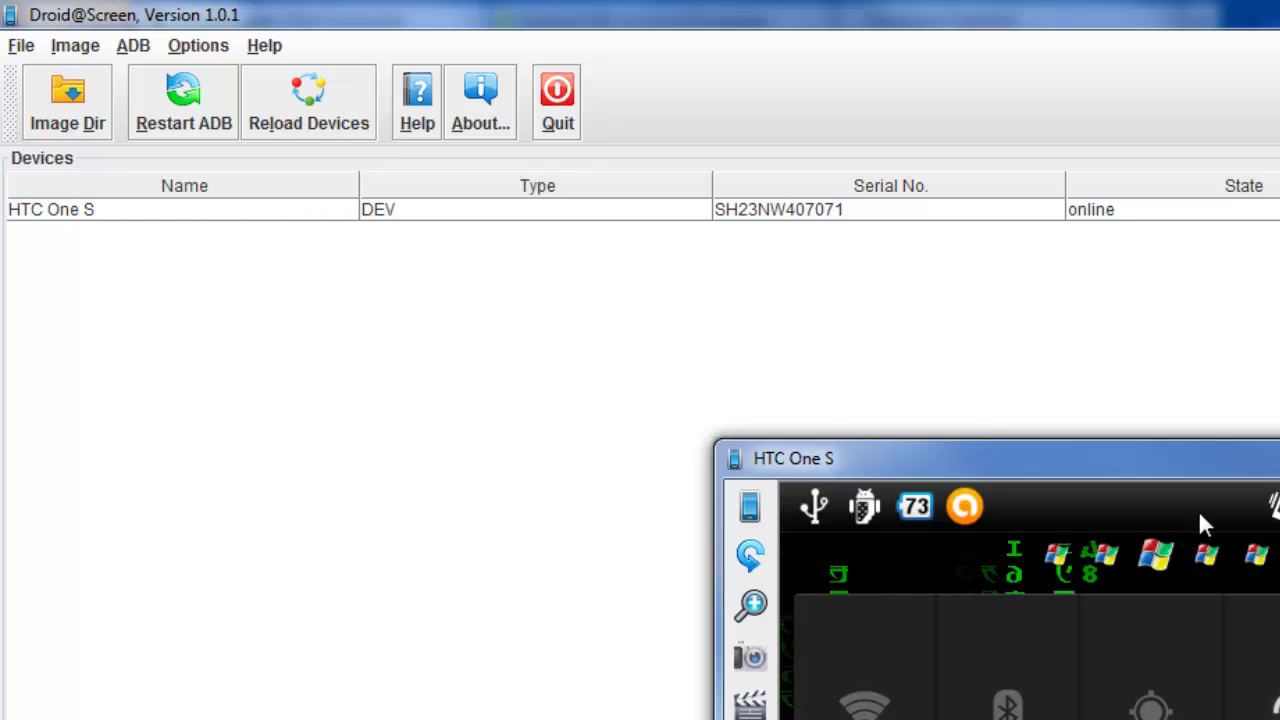
Step: Position the HTC One S mirror at the top and minimize the Droid@Screen, Explorer and Firefox windows
left_click_drag(1146, 461, 1182, 0)
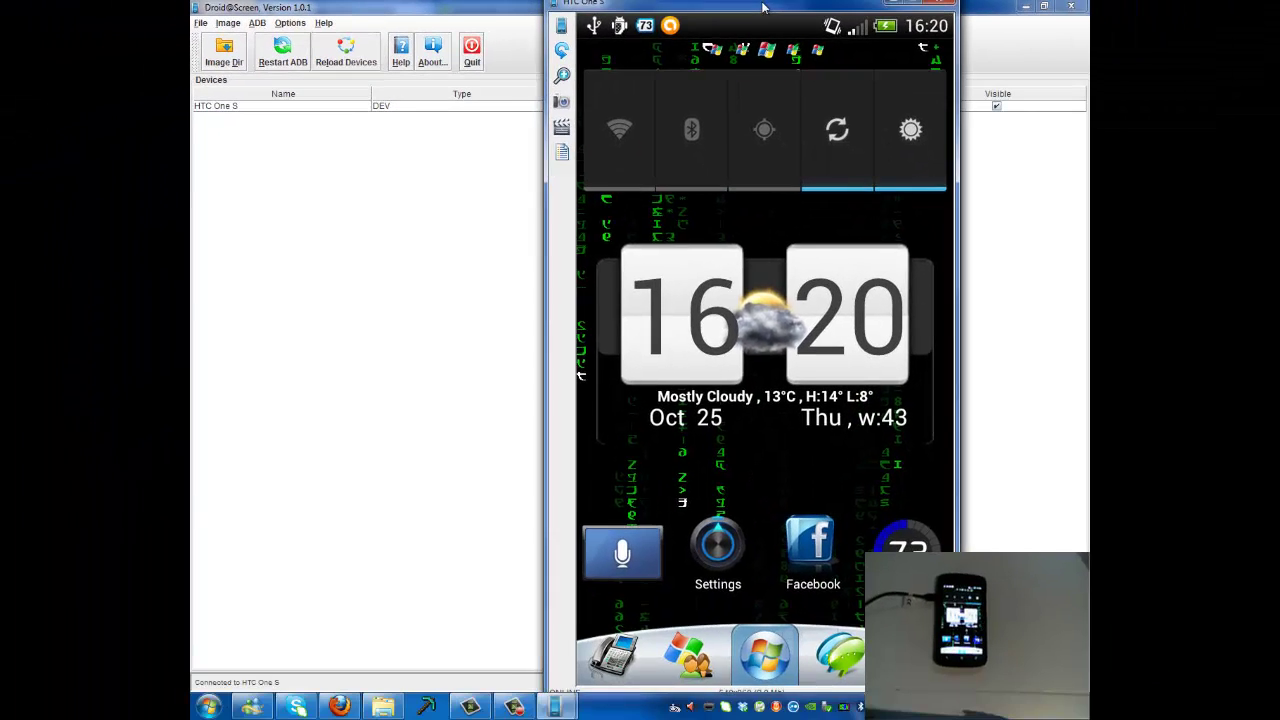
left_click_drag(787, 5, 767, 68)
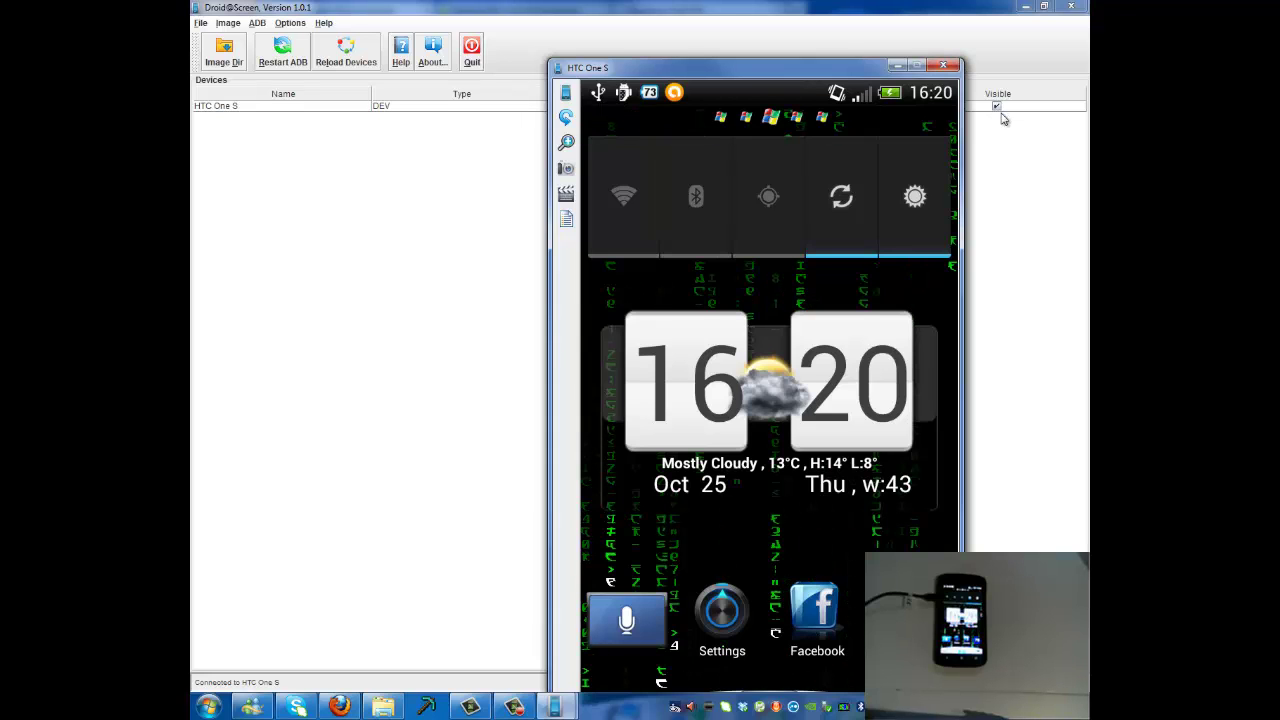
left_click_drag(845, 72, 822, 11)
left_click(1032, 10)
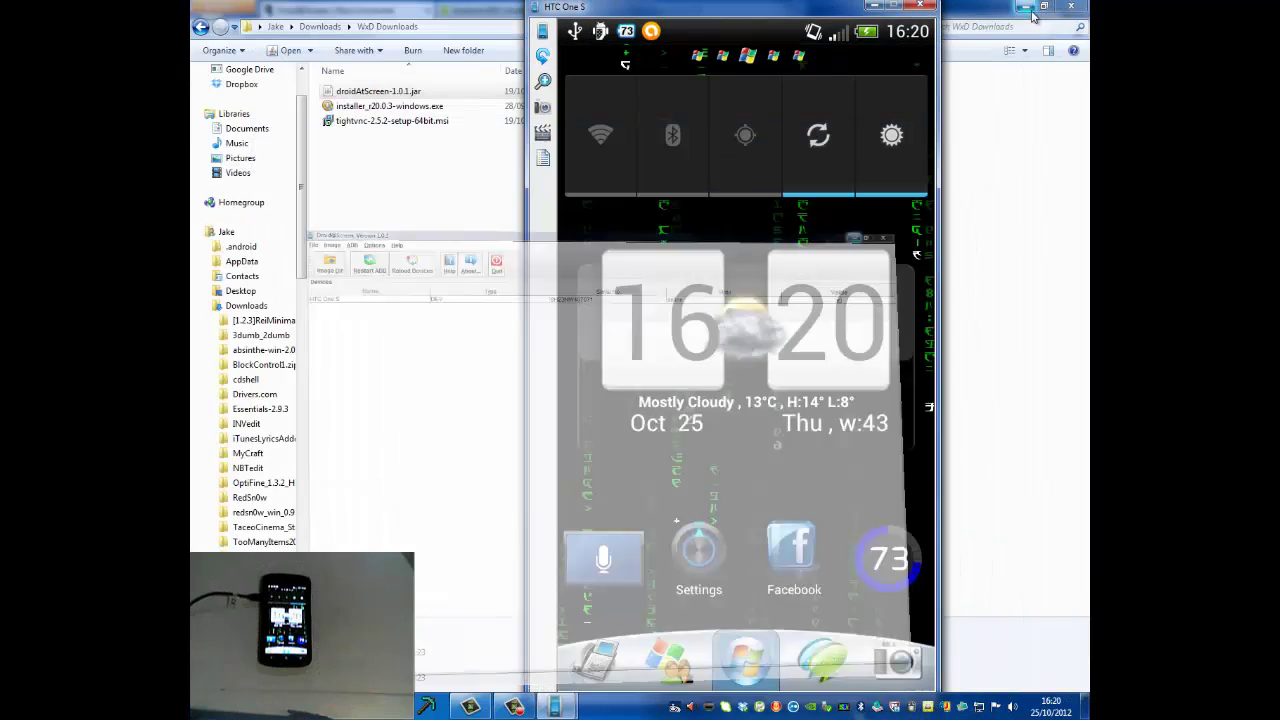
left_click(1035, 10)
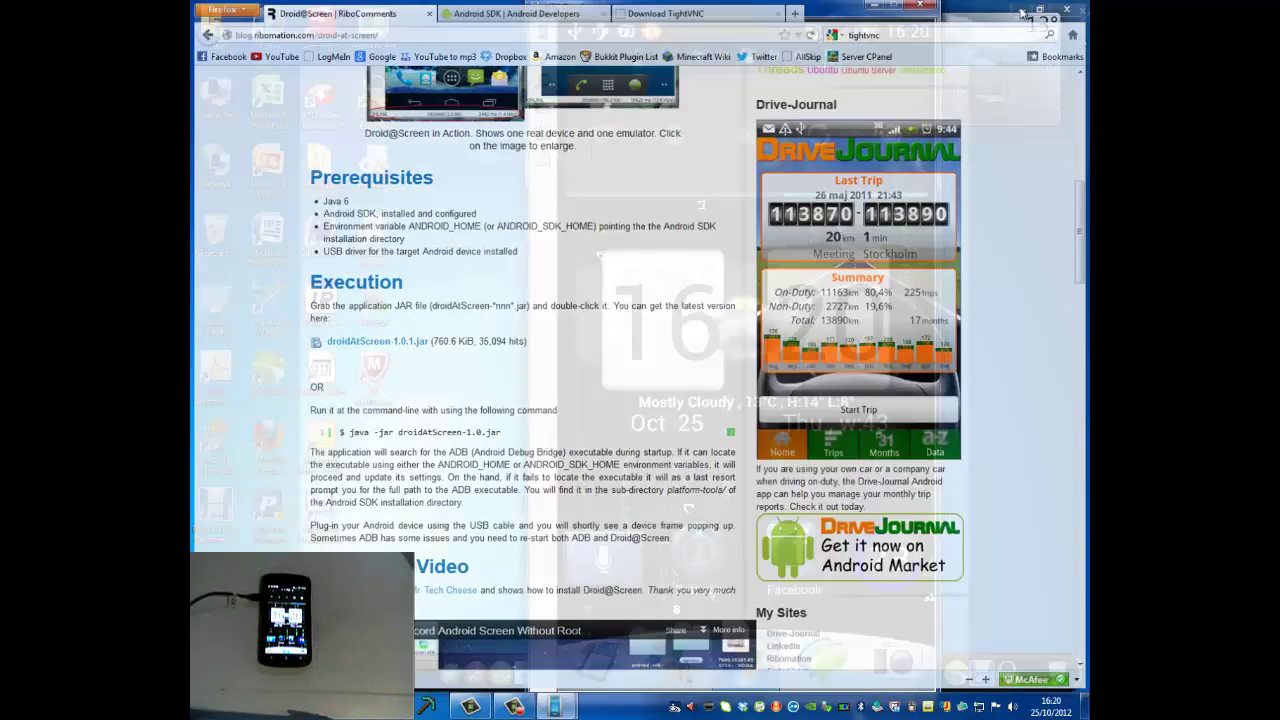
left_click(1035, 10)
left_click_drag(762, 14, 726, 14)
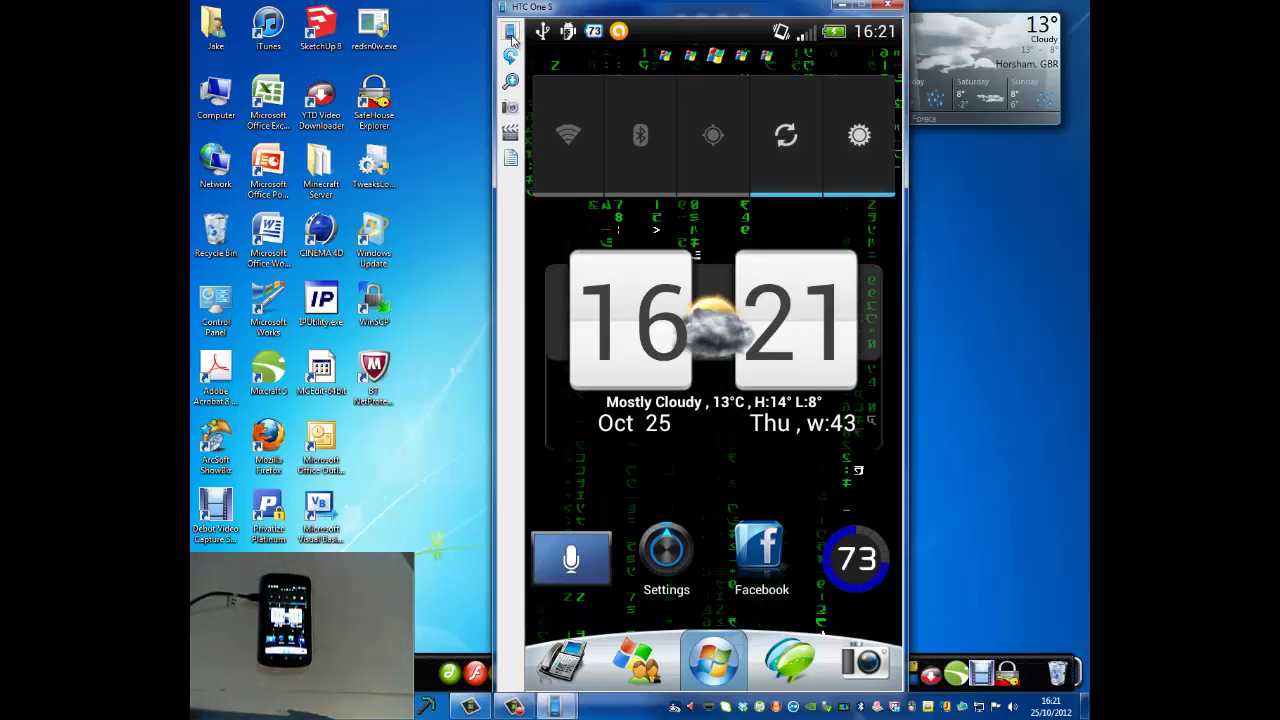
Step: Try landscape and upside-down orientations on the mirror, restore portrait, then open the Scale slider
left_click(511, 34)
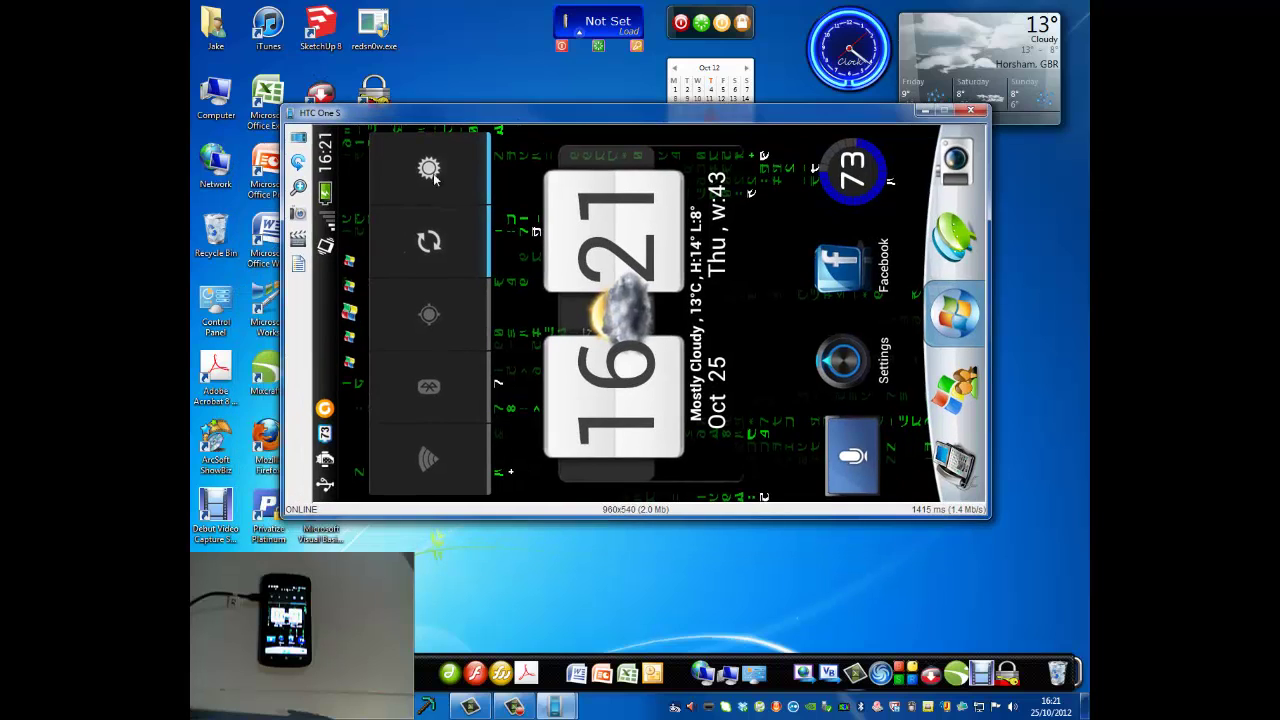
left_click(299, 138)
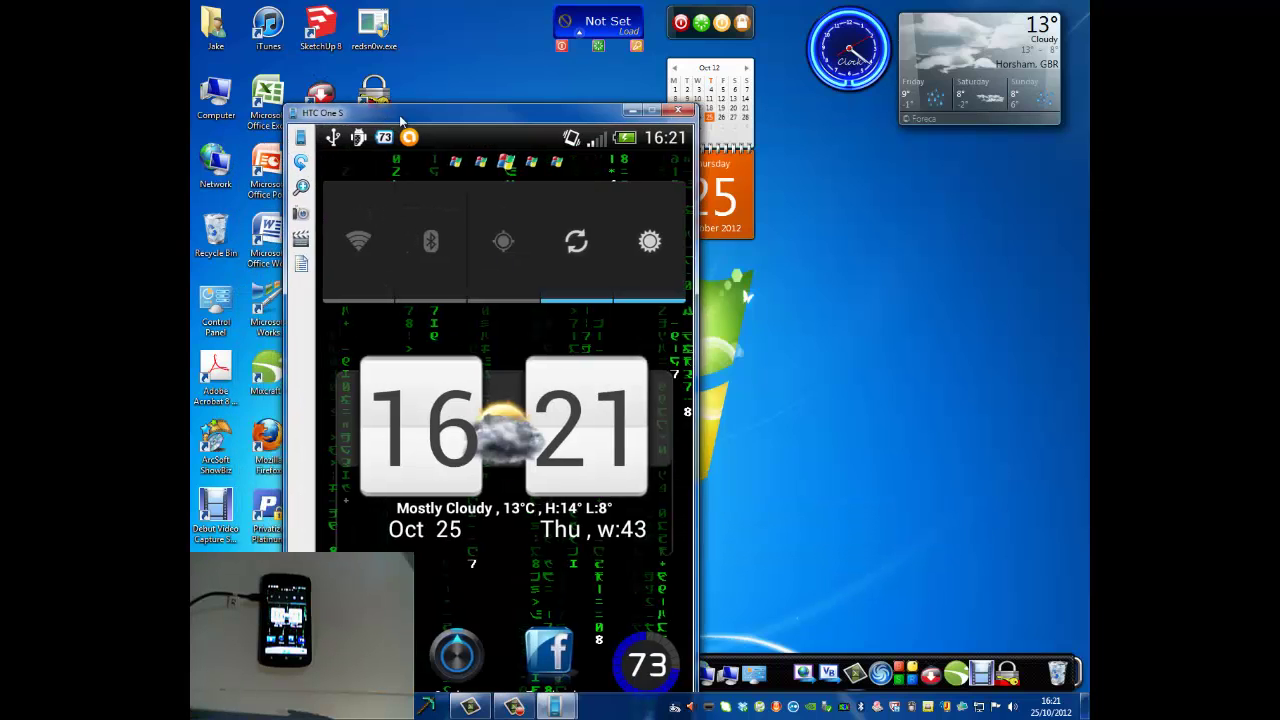
left_click_drag(400, 120, 558, 14)
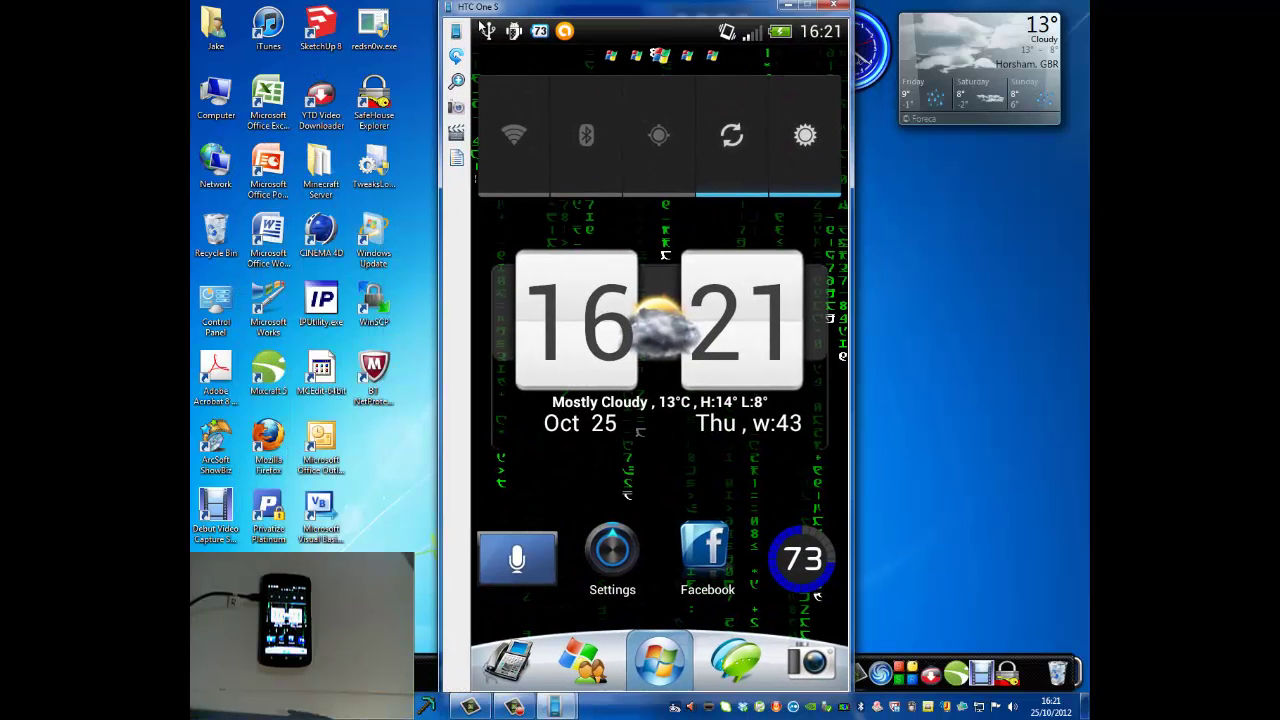
left_click(457, 56)
left_click(458, 57)
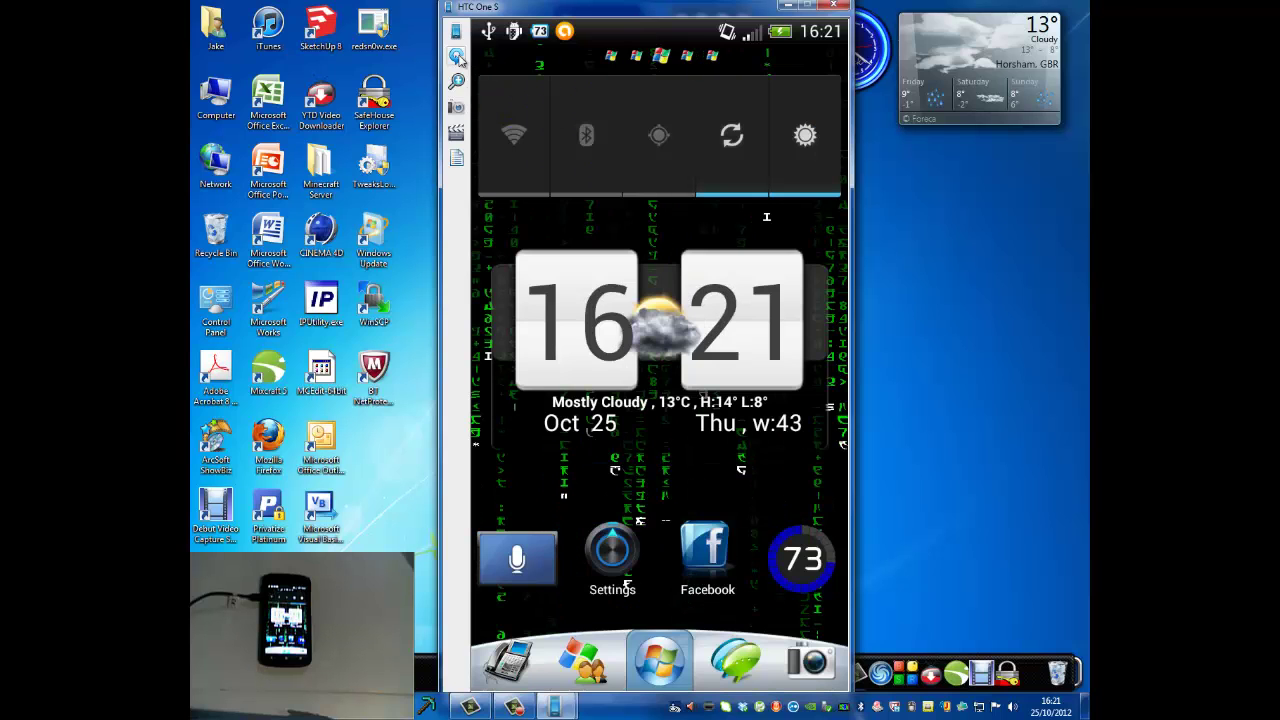
left_click(460, 83)
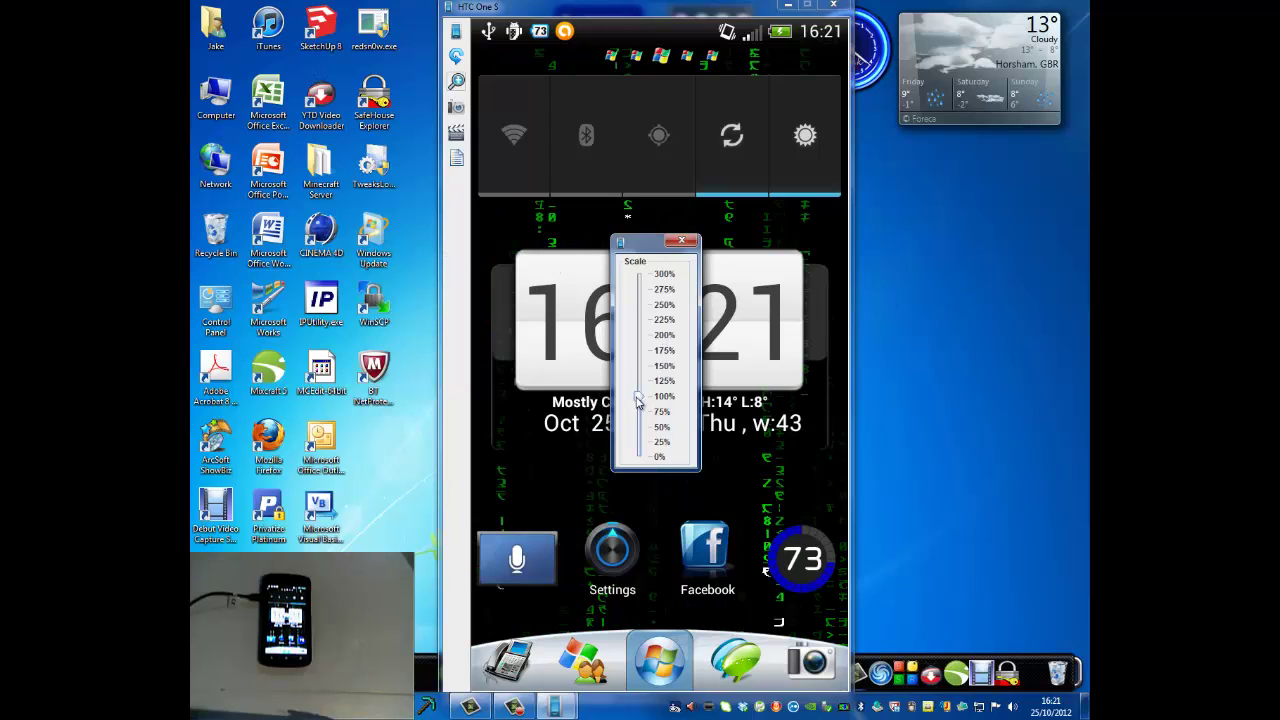
Step: Shrink the mirrored phone screen to 25%, then enlarge it to 300%
left_click_drag(640, 399, 639, 447)
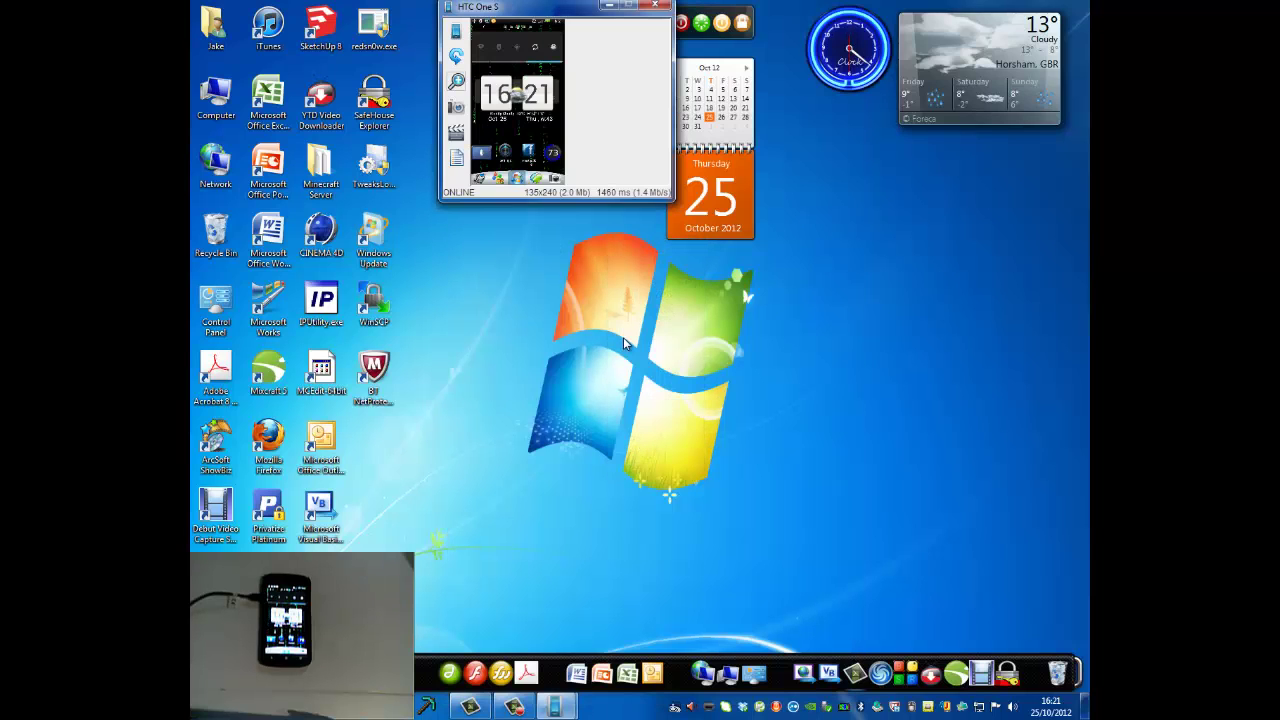
left_click(460, 83)
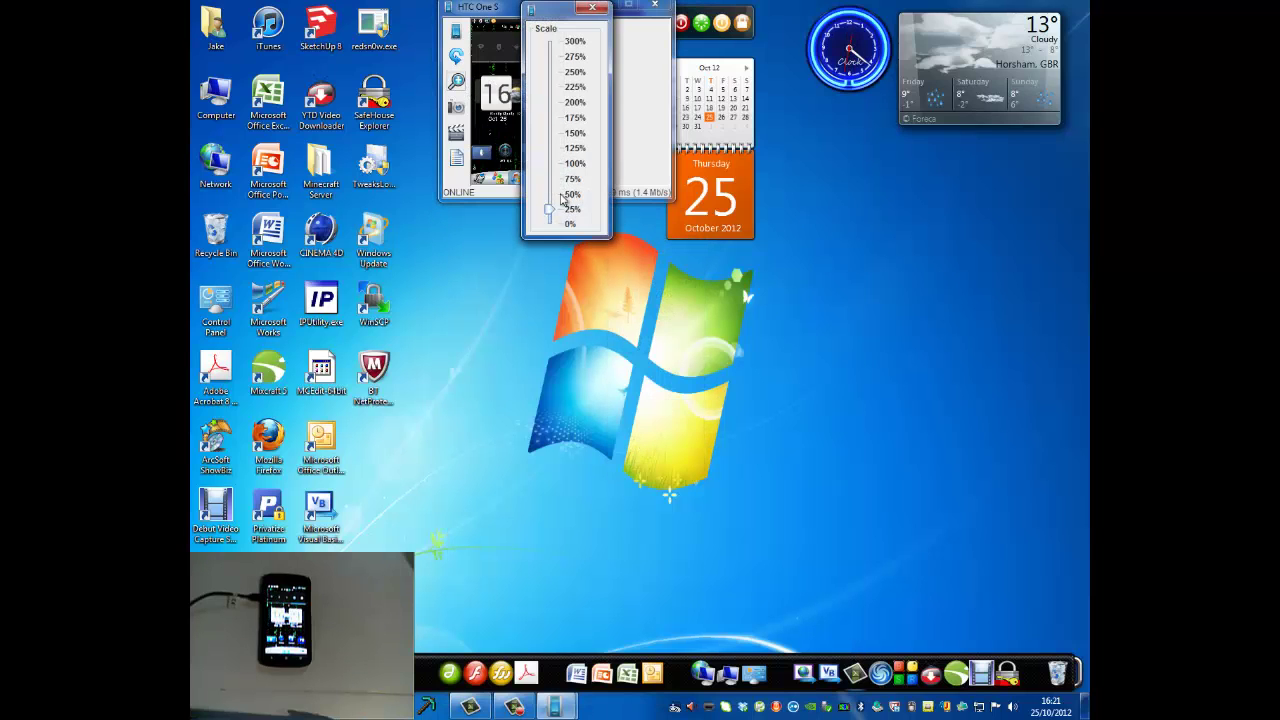
left_click_drag(549, 218, 551, 41)
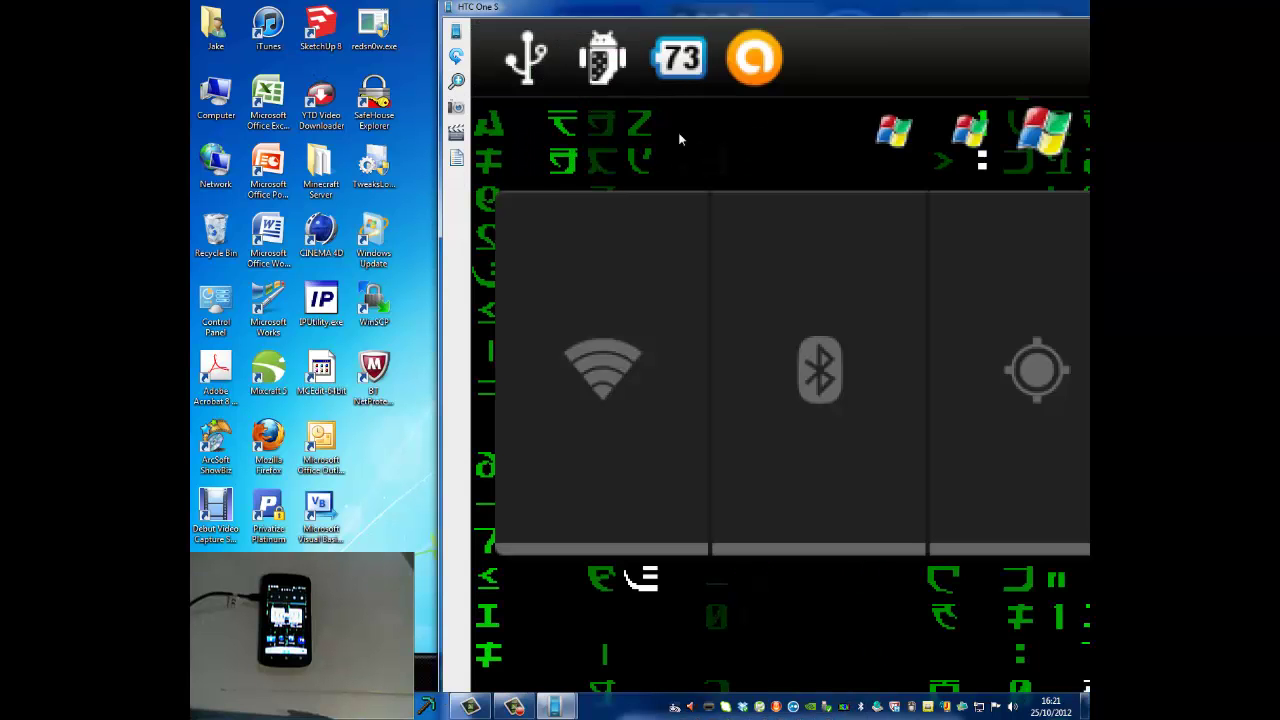
left_click_drag(845, 8, 779, 8)
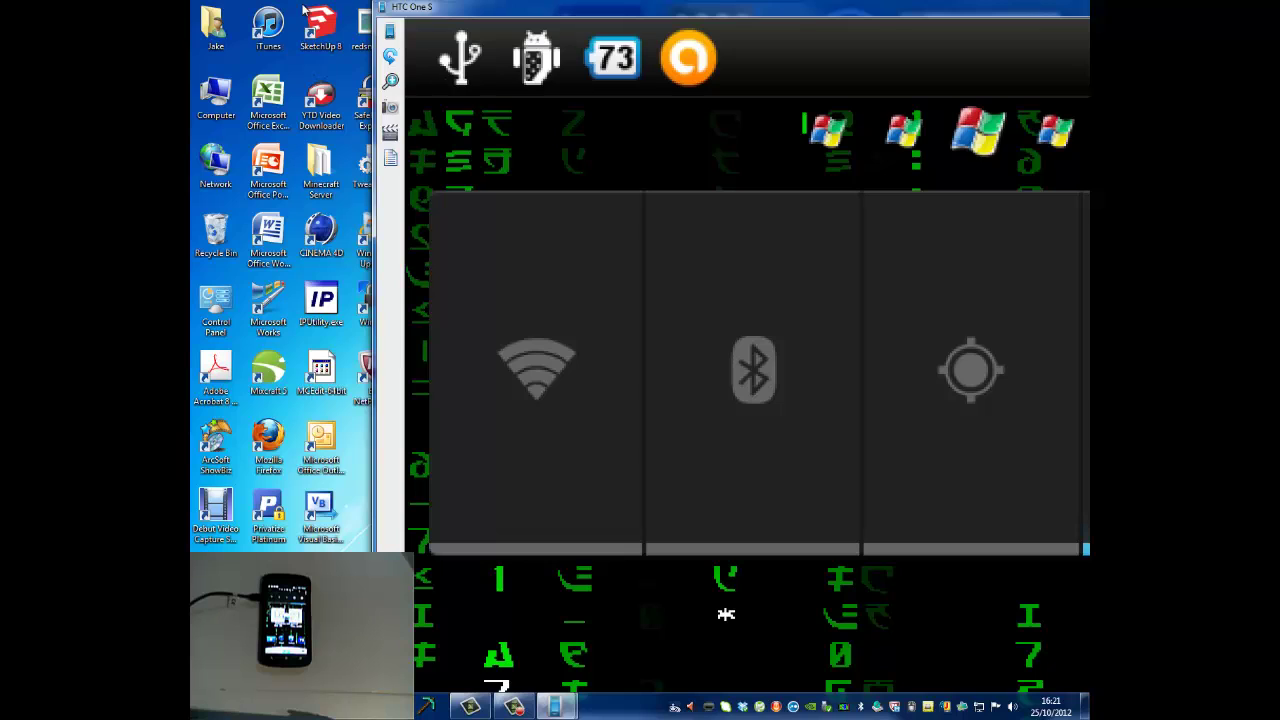
Step: Bring the mirror scale back down to 100%
left_click(390, 81)
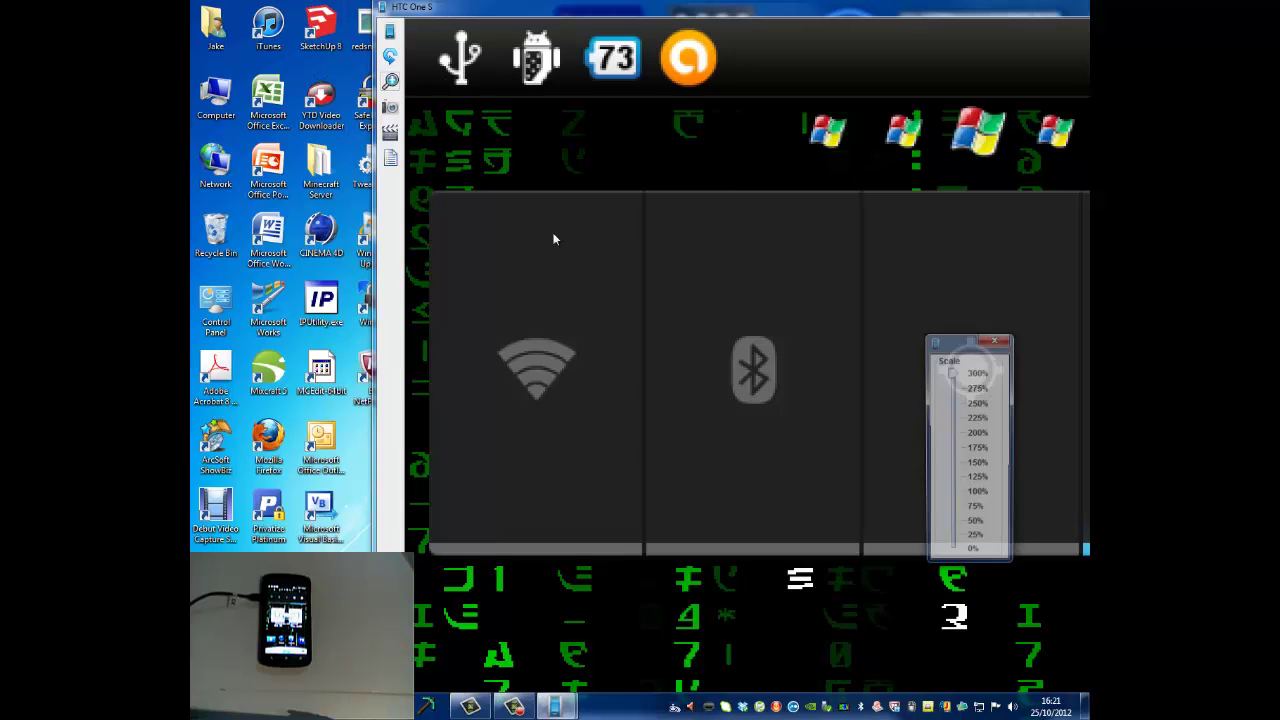
left_click(955, 500)
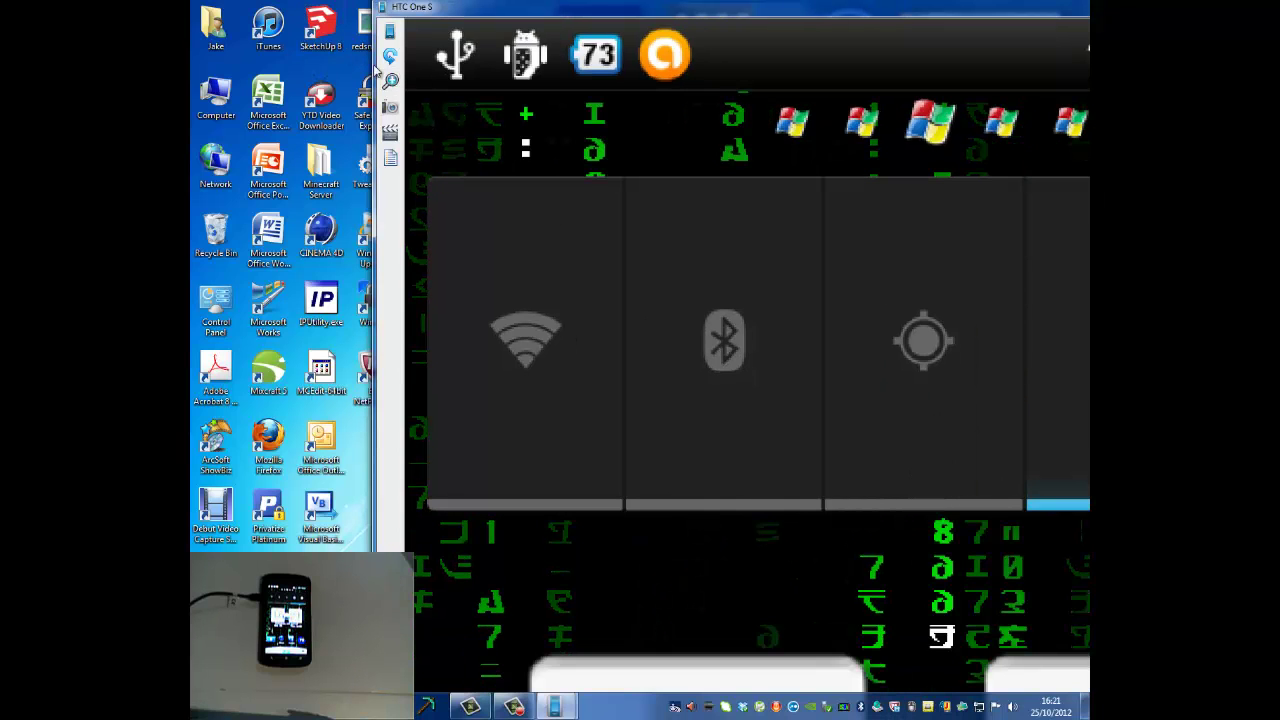
left_click(390, 81)
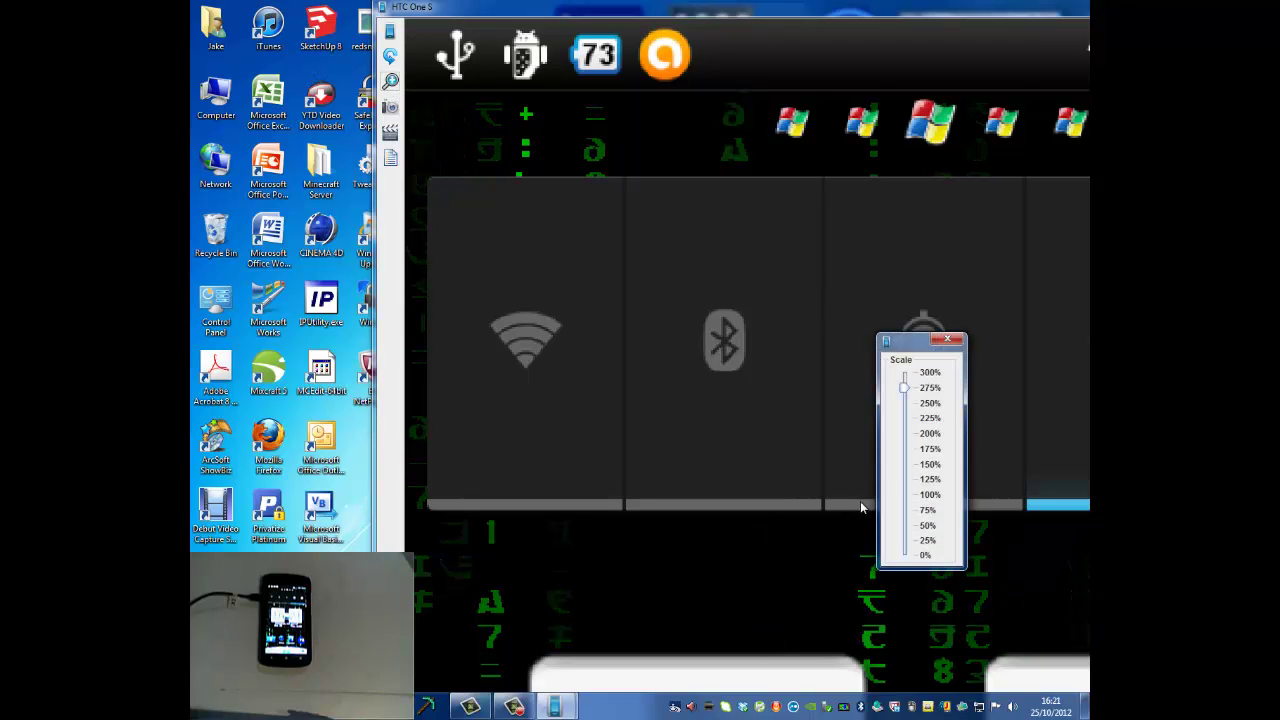
left_click_drag(906, 392, 913, 500)
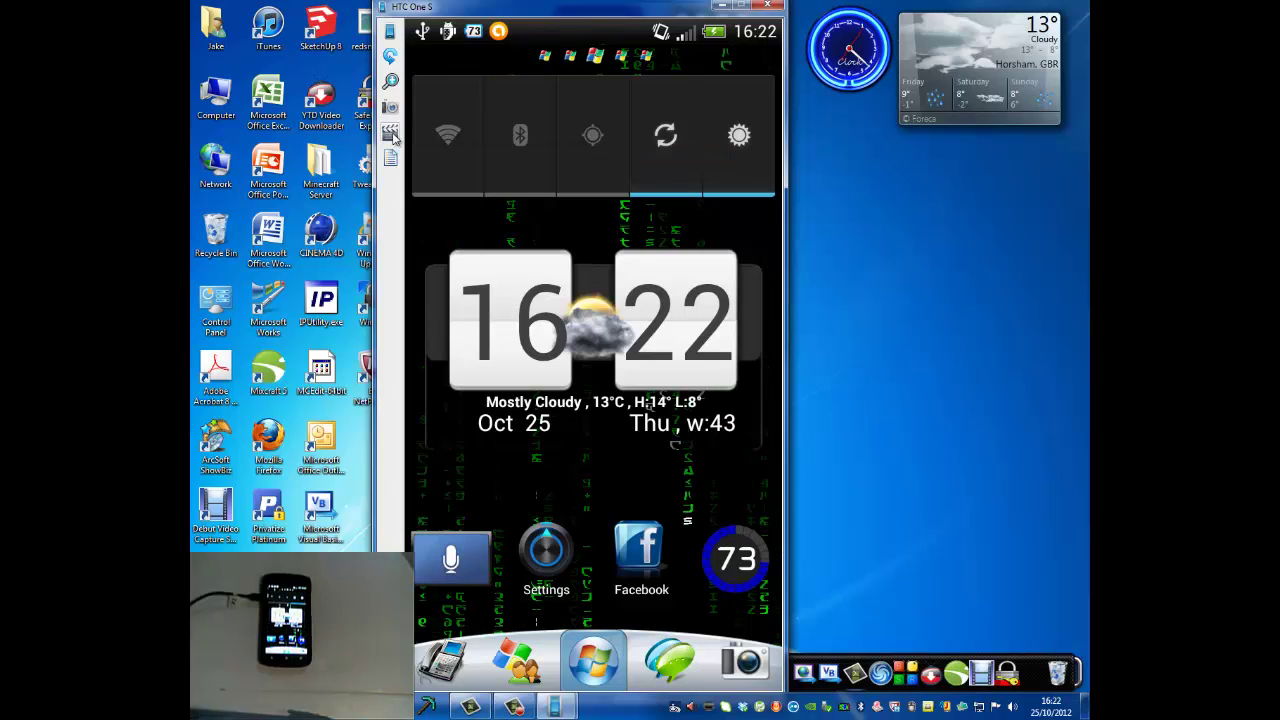
Step: Show the phone's Device Properties list and scroll through its entries
left_click(391, 134)
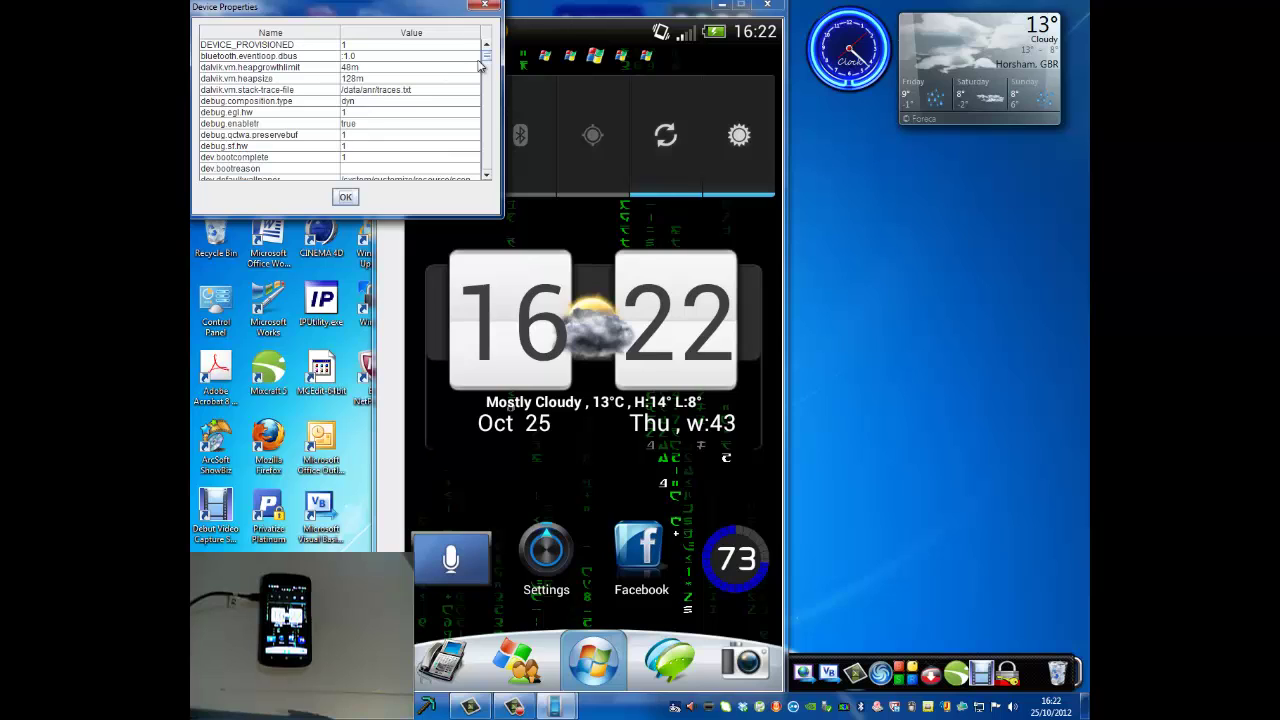
left_click_drag(483, 62, 494, 110)
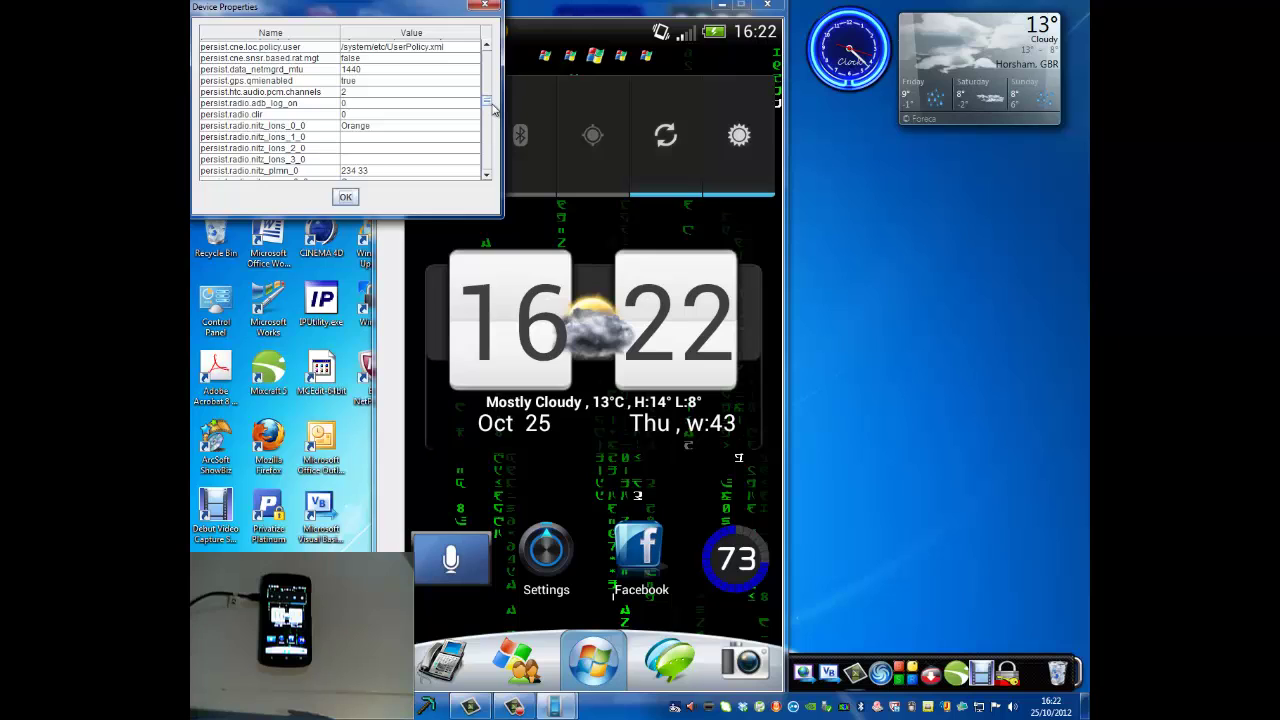
left_click_drag(493, 110, 493, 120)
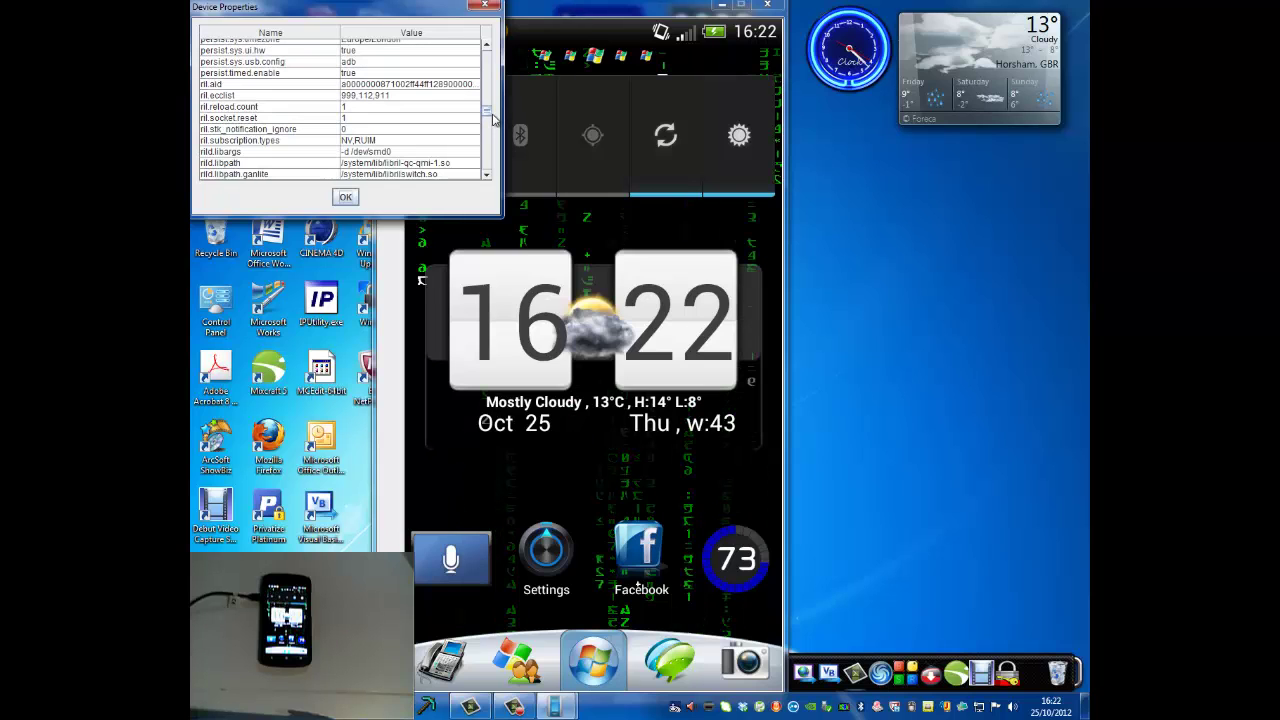
Step: Dismiss the Device Properties list and close the HTC One S mirror window
left_click(350, 197)
left_click_drag(491, 10, 568, 6)
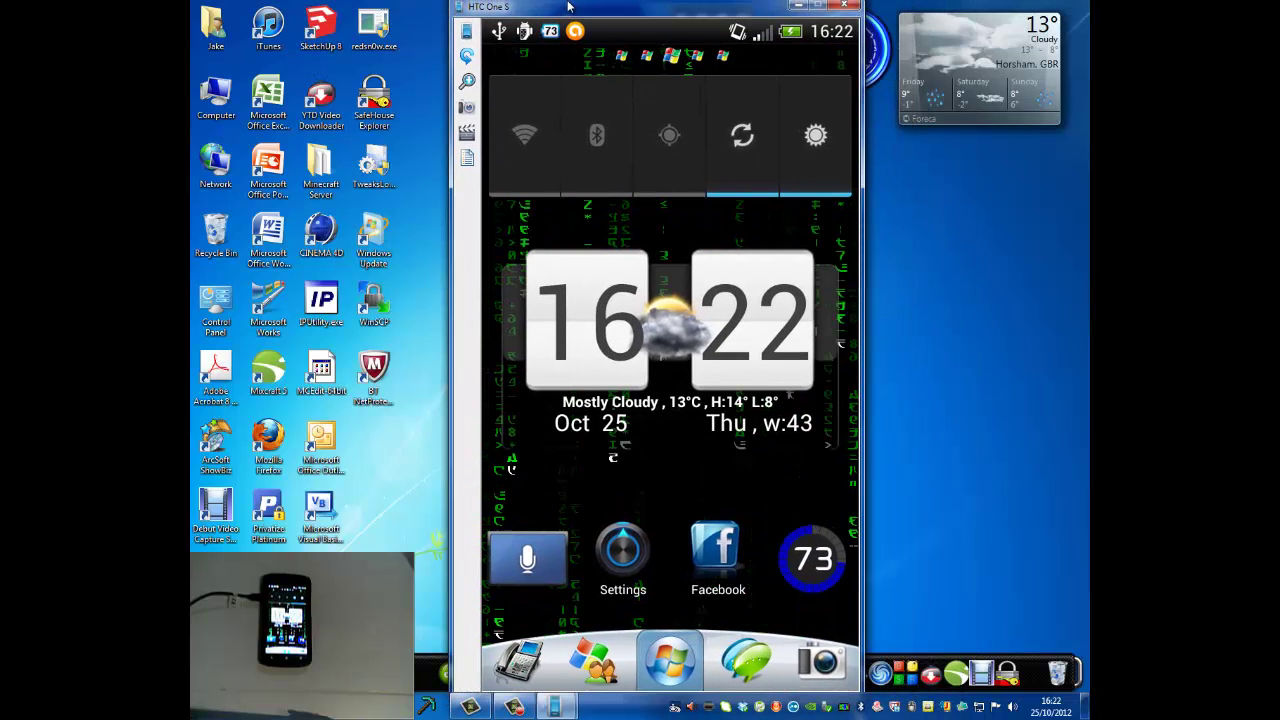
left_click(843, 6)
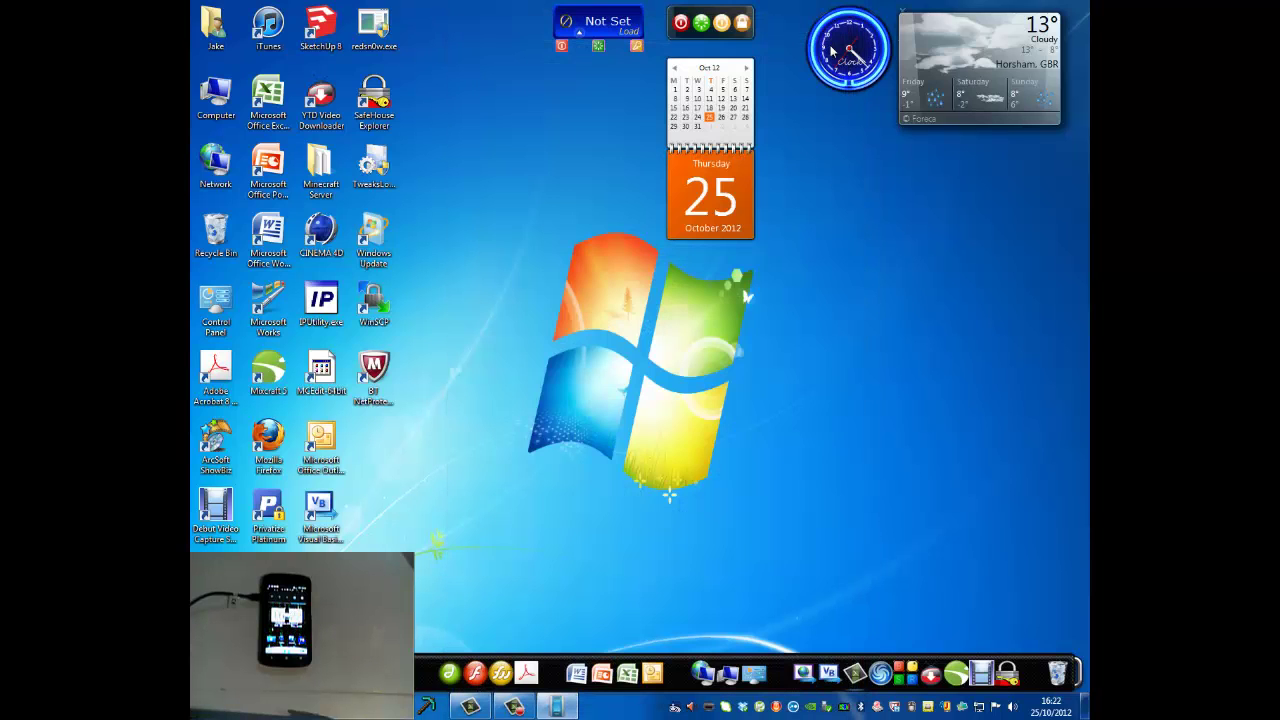